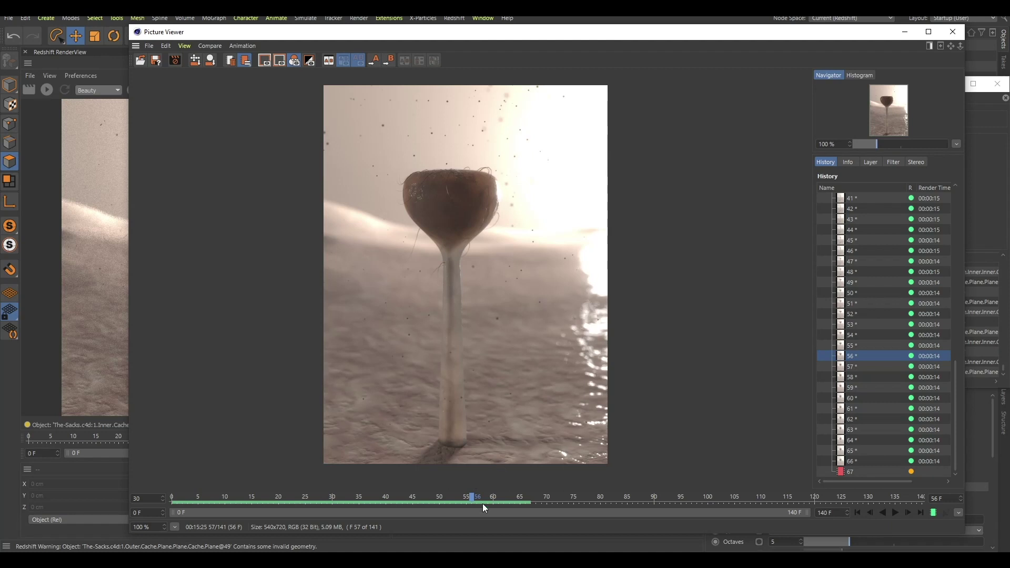
# Scrub through the finished render of the animation
pyautogui.moveTo(478, 495); pyautogui.dragTo(509, 499)
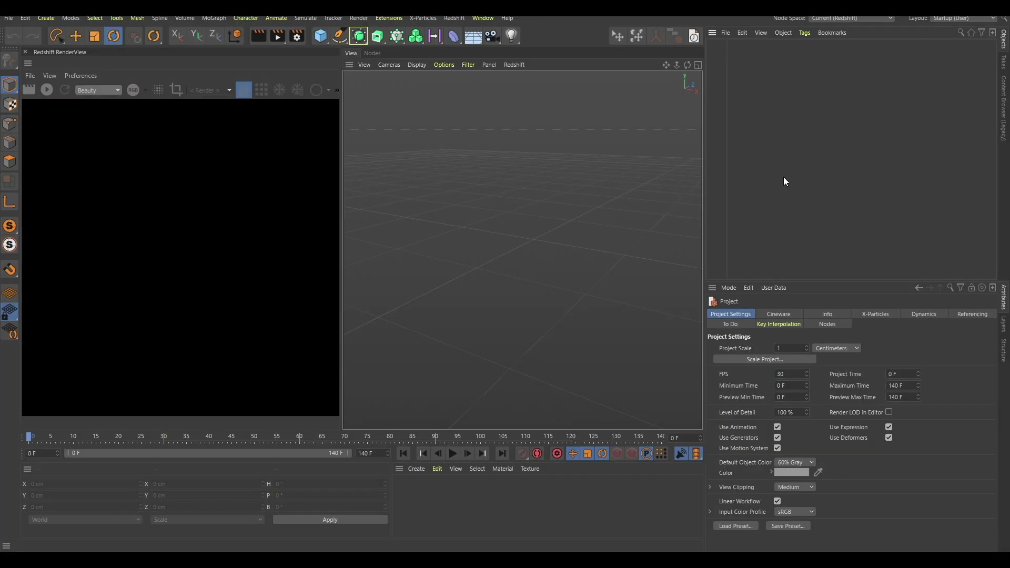
# Add a Landscape object to the empty scene
pyautogui.hotkey('shift', 'c')
pyautogui.write('pla')
pyautogui.press('BackSpace')
pyautogui.press('BackSpace')
pyautogui.press('BackSpace')
pyautogui.write('land')
pyautogui.press('Return')
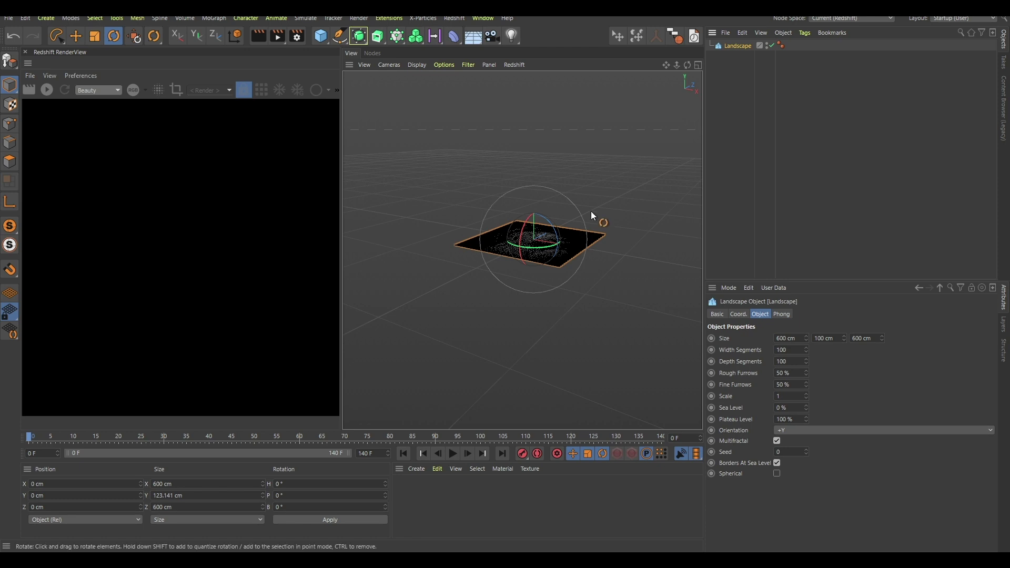
# Disable the landscape's Borders At Sea Level option and set its height to 20 cm
pyautogui.scroll(5, 592, 235)
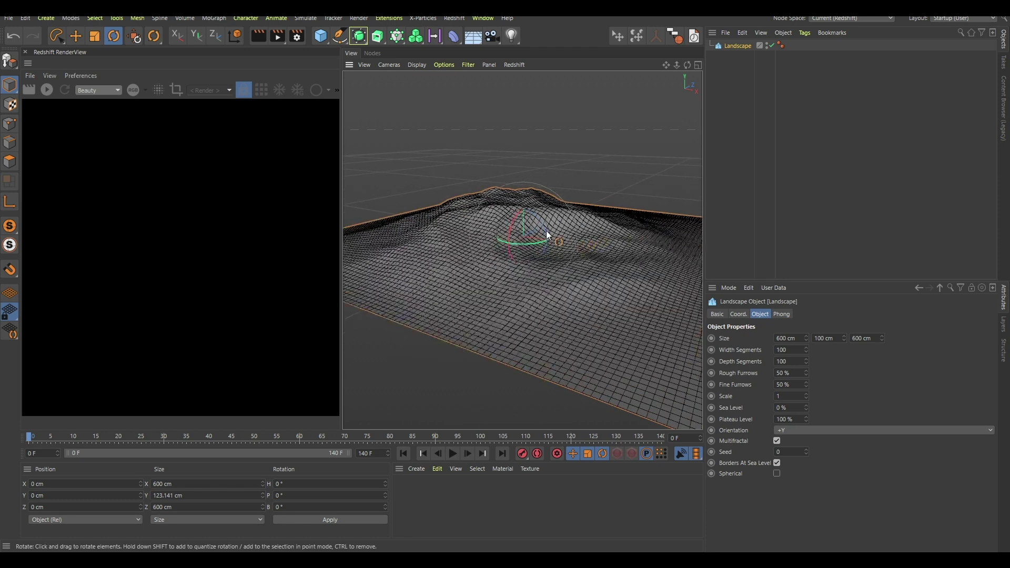
pyautogui.keyDown('alt'); pyautogui.moveTo(546, 231); pyautogui.dragTo(546, 215); pyautogui.keyUp('alt')
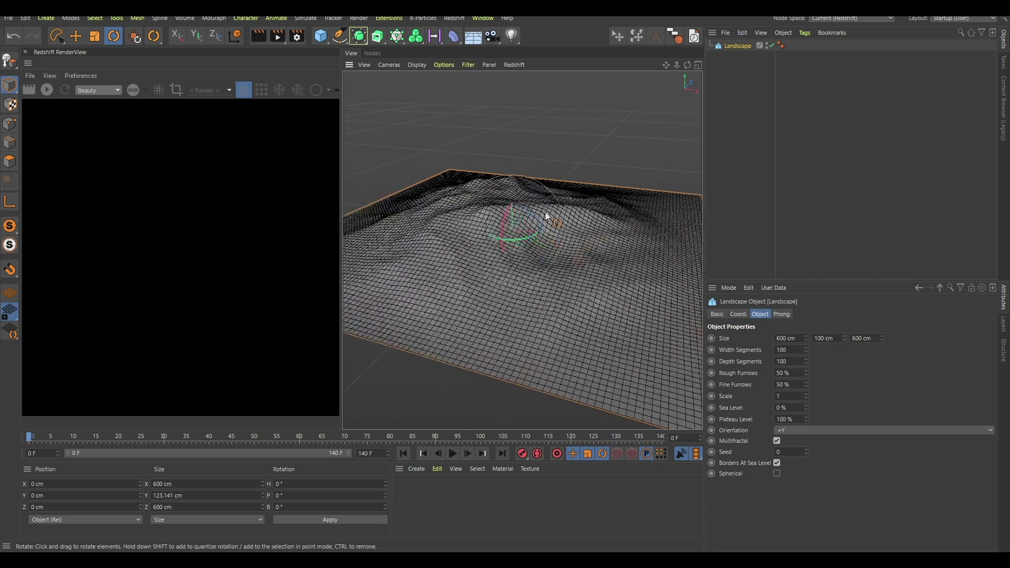
pyautogui.keyDown('alt'); pyautogui.moveTo(508, 203); pyautogui.dragTo(552, 229, button='right'); pyautogui.keyUp('alt')
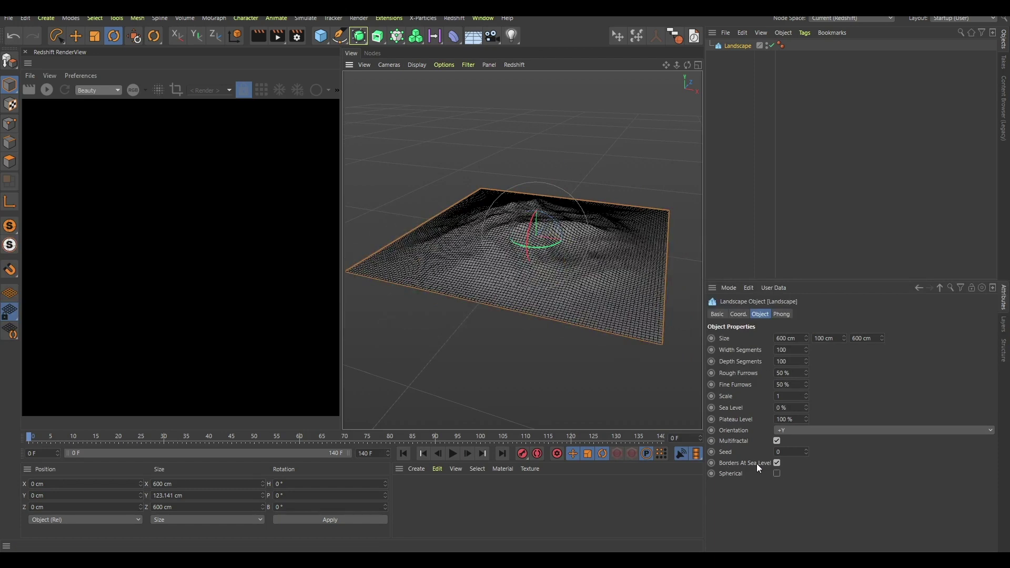
pyautogui.click(776, 463)
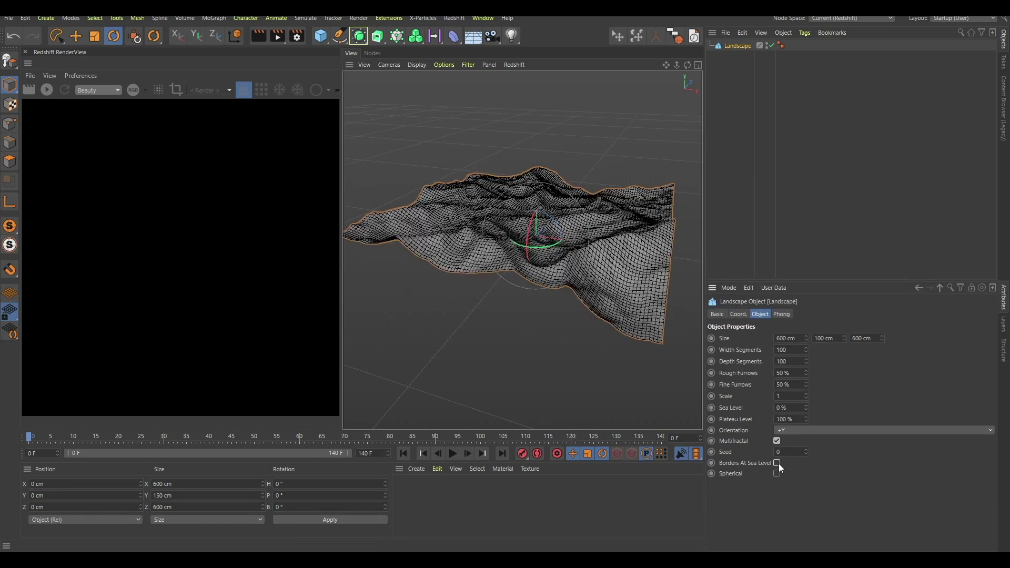
pyautogui.scroll(3, 576, 236)
pyautogui.keyDown('alt'); pyautogui.moveTo(575, 235); pyautogui.dragTo(604, 270); pyautogui.keyUp('alt')
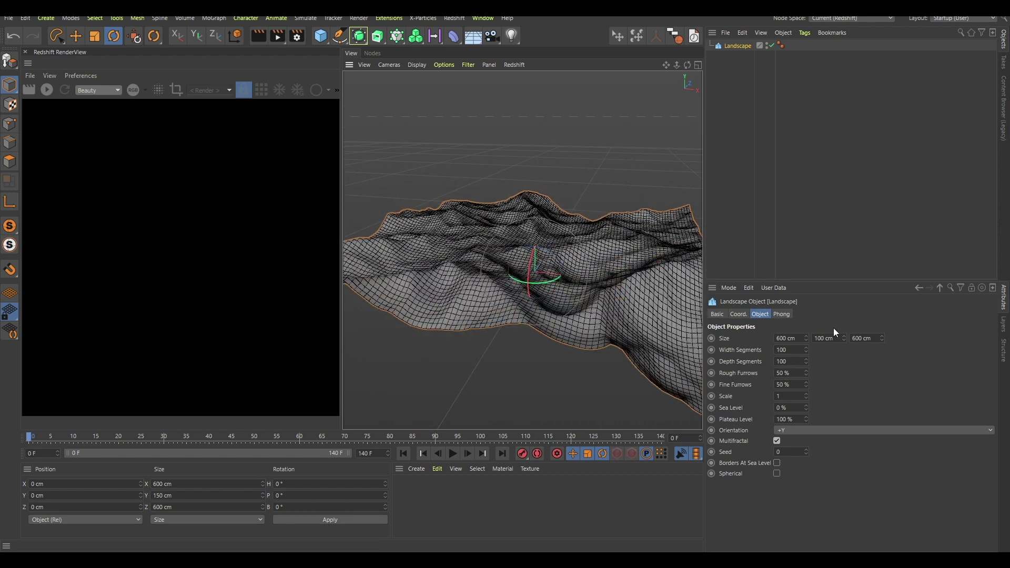
pyautogui.moveTo(845, 340); pyautogui.dragTo(847, 375)
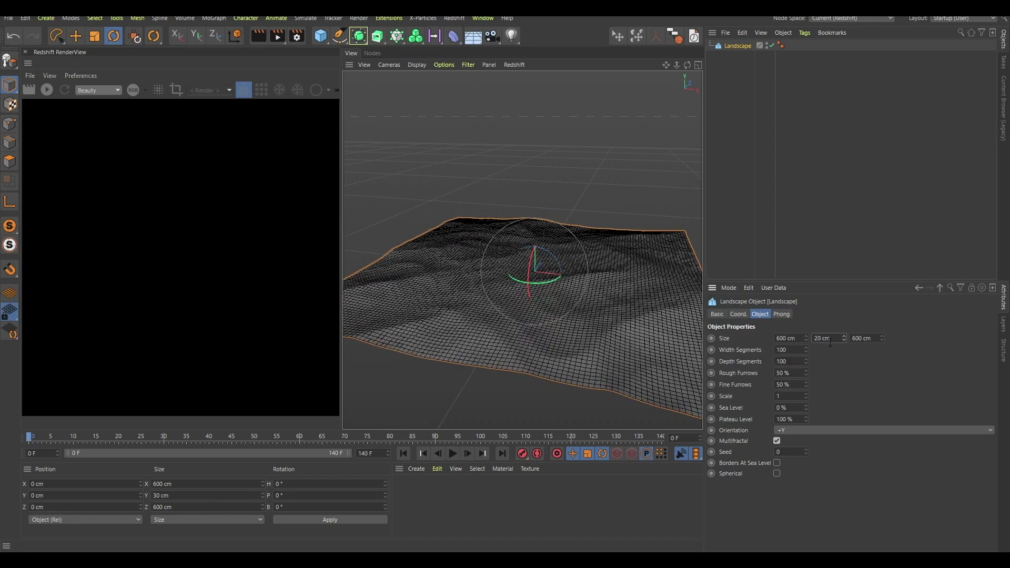
pyautogui.scroll(-3, 610, 284)
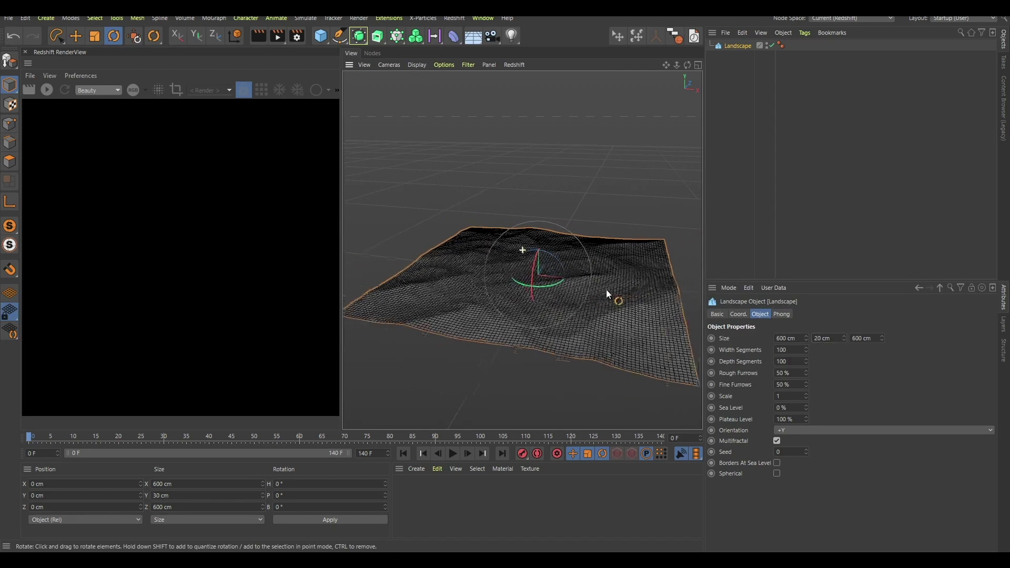
pyautogui.scroll(5, 535, 281)
pyautogui.keyDown('alt'); pyautogui.moveTo(572, 268); pyautogui.dragTo(588, 243); pyautogui.keyUp('alt')
pyautogui.keyDown('alt'); pyautogui.moveTo(589, 244); pyautogui.dragTo(587, 263, button='middle'); pyautogui.keyUp('alt')
# Add a Redshift area light to the scene
pyautogui.click(754, 159)
pyautogui.hotkey('shift', 'c')
pyautogui.write('red')
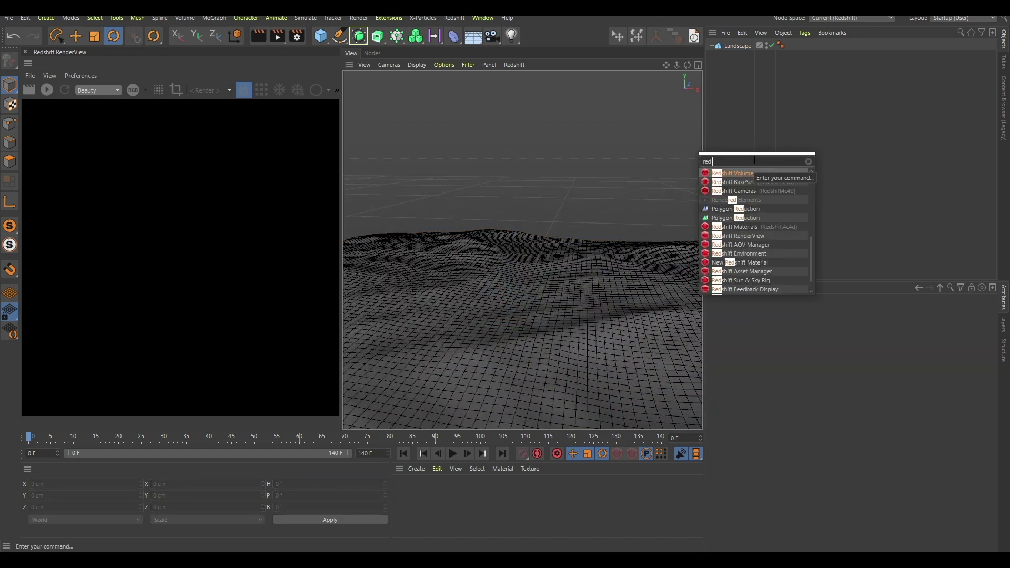
pyautogui.write(' are')
pyautogui.hotkey('ctrl', 'a')
pyautogui.write('ar')
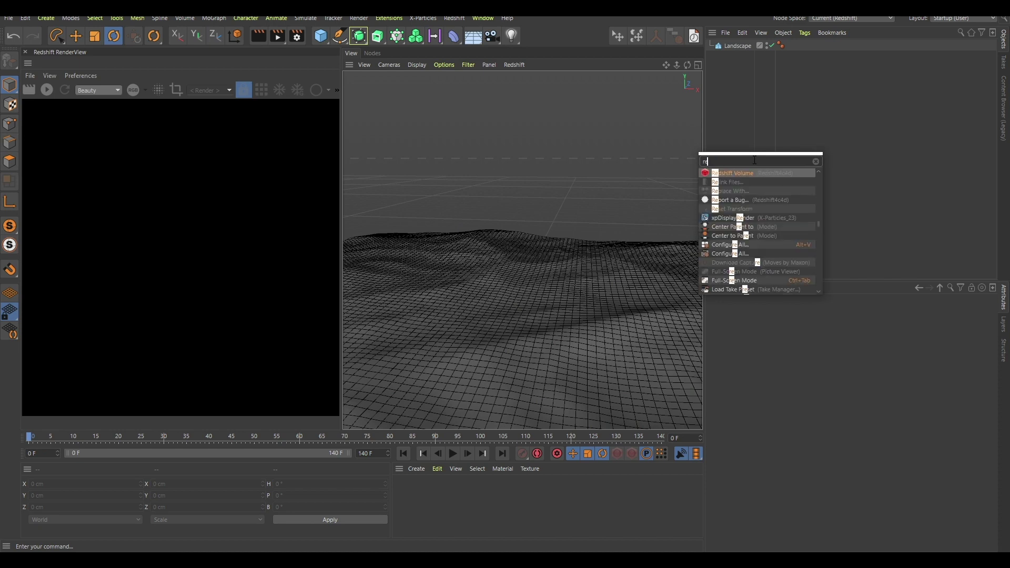
pyautogui.write('ea lig')
pyautogui.press('Return')
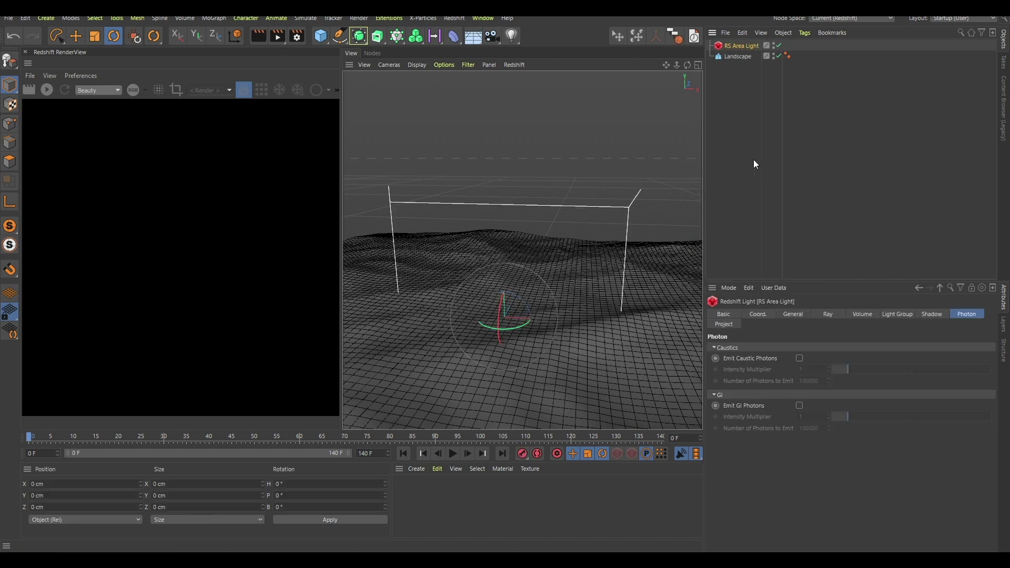
# Start the live render and place the area light behind the terrain at about X 329 cm, Z 311 cm, with heading about -220°
pyautogui.press('F2')
pyautogui.click(47, 90)
pyautogui.moveTo(585, 220)
pyautogui.mouseDown()
pyautogui.moveTo(600, 304)
pyautogui.moveTo(457, 238)
pyautogui.moveTo(717, 104)
pyautogui.mouseUp()
pyautogui.press('e')
pyautogui.press('F1')
pyautogui.keyDown('alt'); pyautogui.moveTo(654, 289); pyautogui.dragTo(633, 289, button='middle'); pyautogui.keyUp('alt')
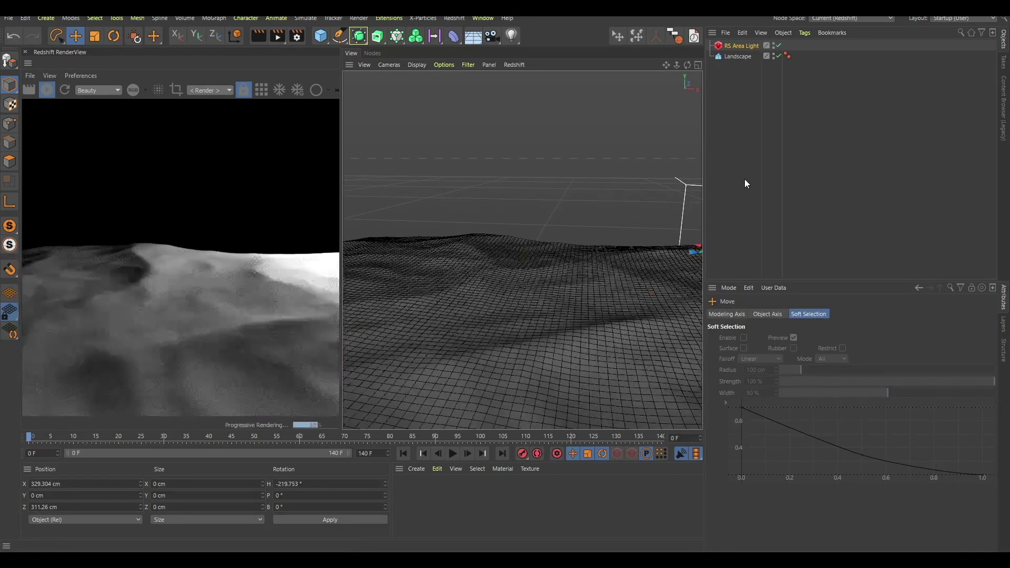
# Add a Redshift Environment object to the scene
pyautogui.hotkey('shift', 'c')
pyautogui.write('red en')
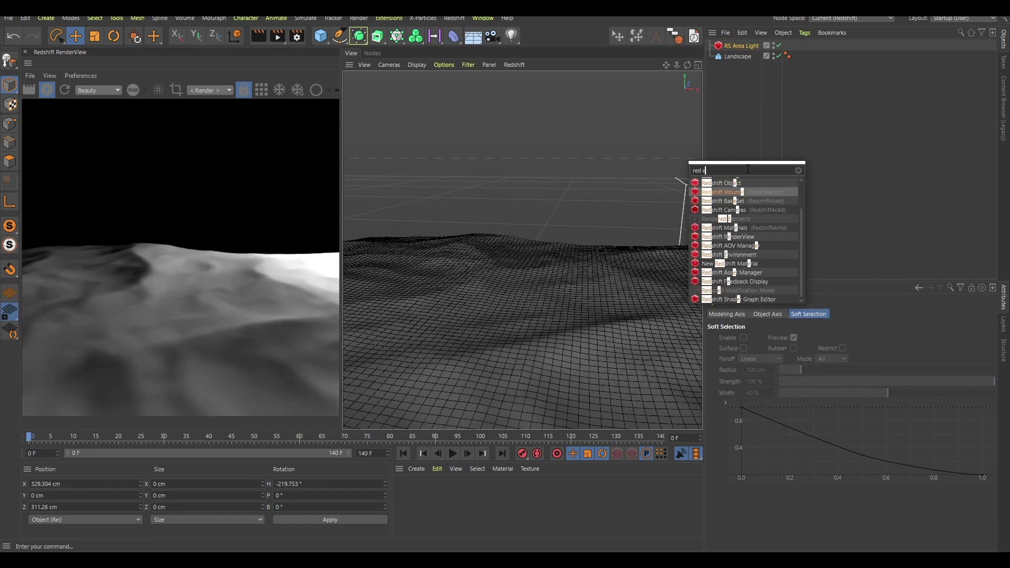
pyautogui.press('Down')
pyautogui.press('Down')
pyautogui.press('Return')
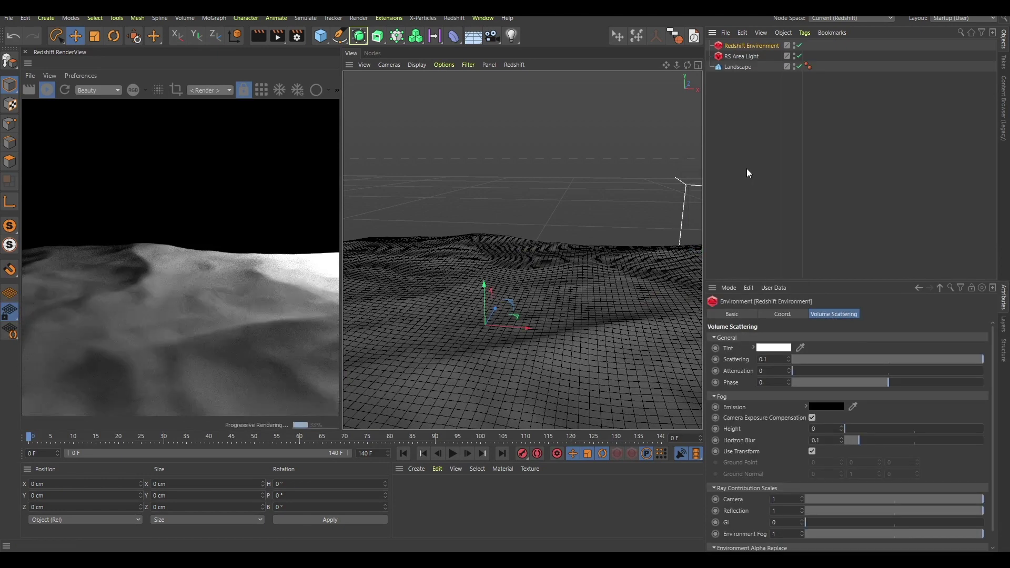
# Set the environment's volume scattering tint to a light pink with about 33% saturation
pyautogui.click(778, 348)
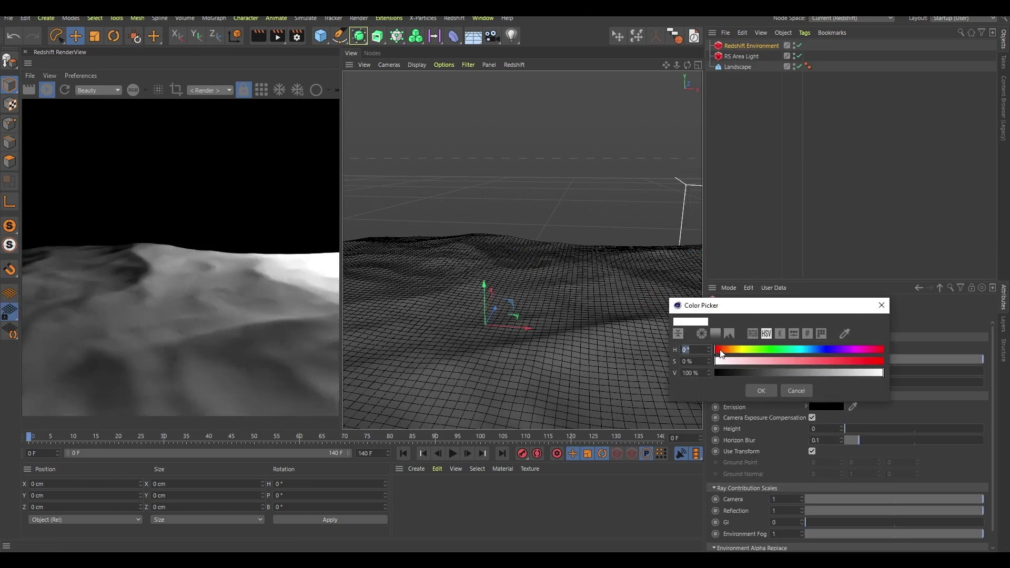
pyautogui.click(722, 350)
pyautogui.click(770, 361)
pyautogui.click(722, 351)
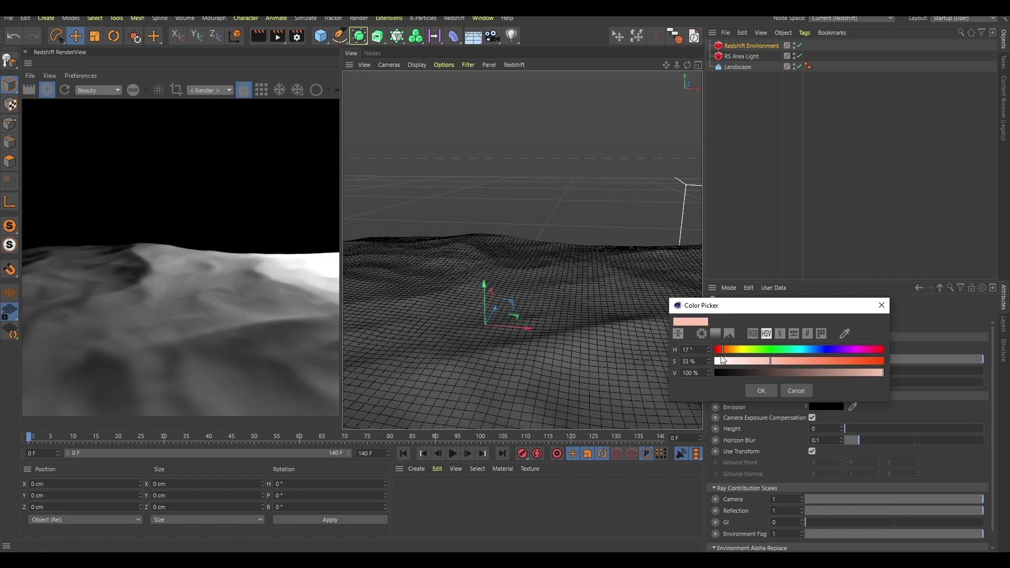
pyautogui.click(759, 390)
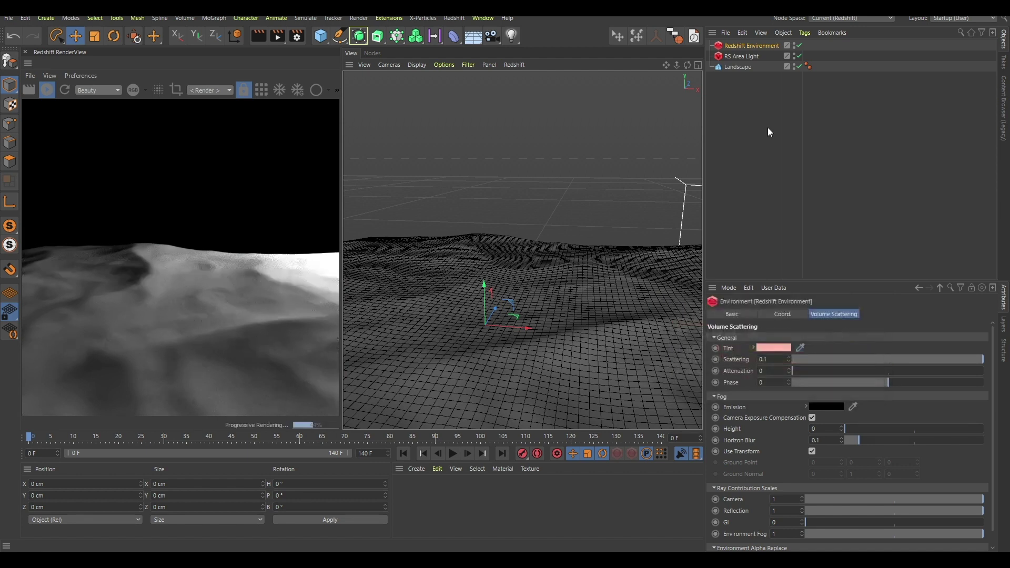
# Set the area light's volume Contribution Scale to 0.004
pyautogui.click(741, 56)
pyautogui.click(862, 314)
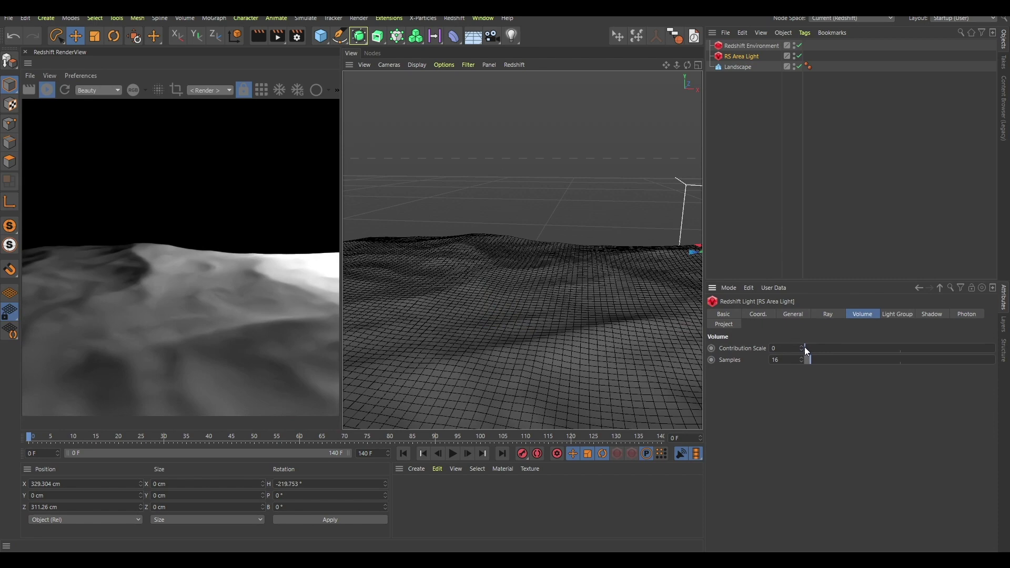
pyautogui.click(805, 347)
pyautogui.click(801, 346)
pyautogui.click(802, 345)
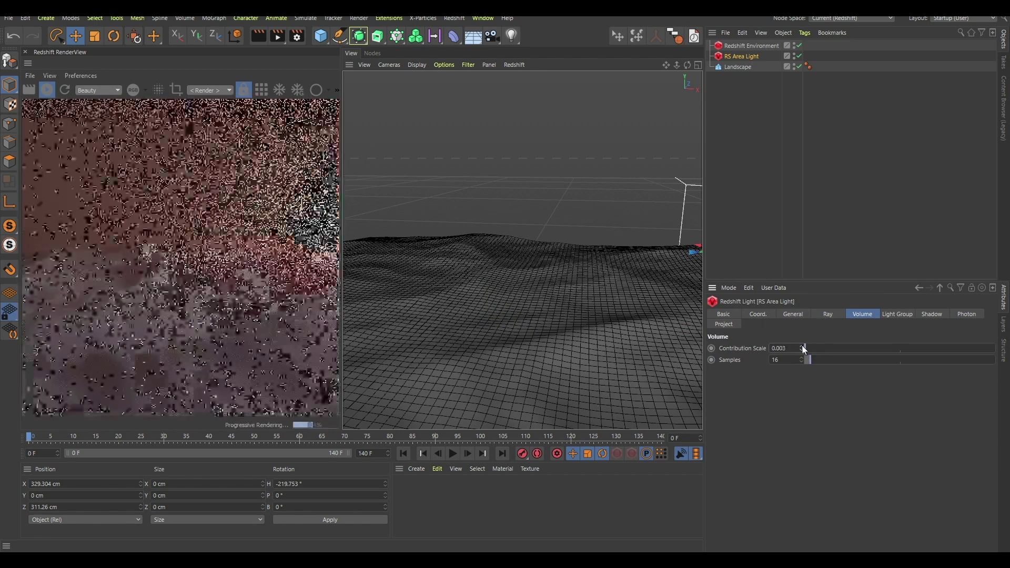
pyautogui.click(801, 346)
pyautogui.keyDown('alt'); pyautogui.moveTo(601, 275); pyautogui.dragTo(642, 244, button='middle'); pyautogui.keyUp('alt')
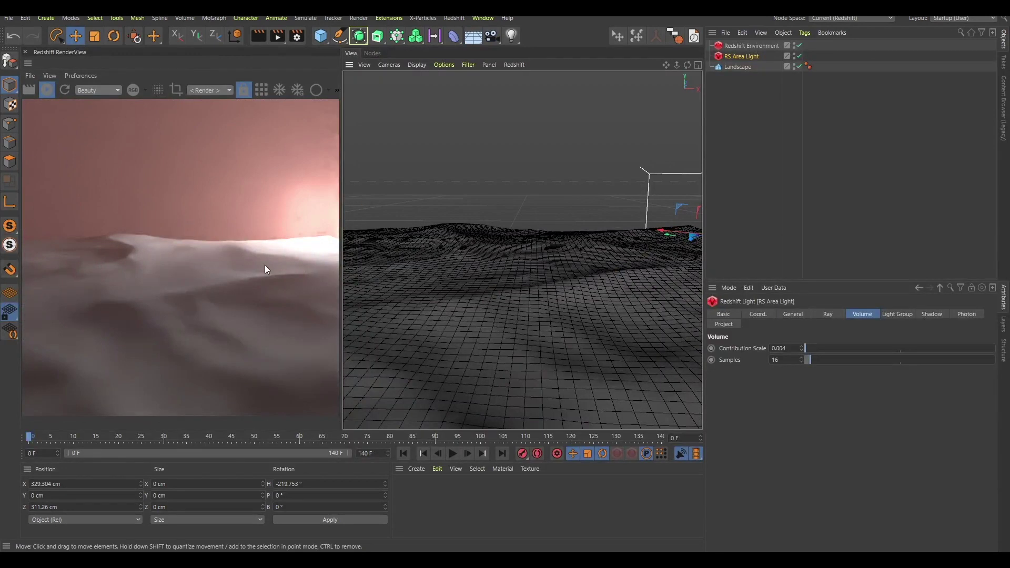
# Create a new node material, apply it to the landscape, and open its node graph with the nodes arranged
pyautogui.doubleClick(464, 500)
pyautogui.moveTo(411, 500); pyautogui.dragTo(538, 371)
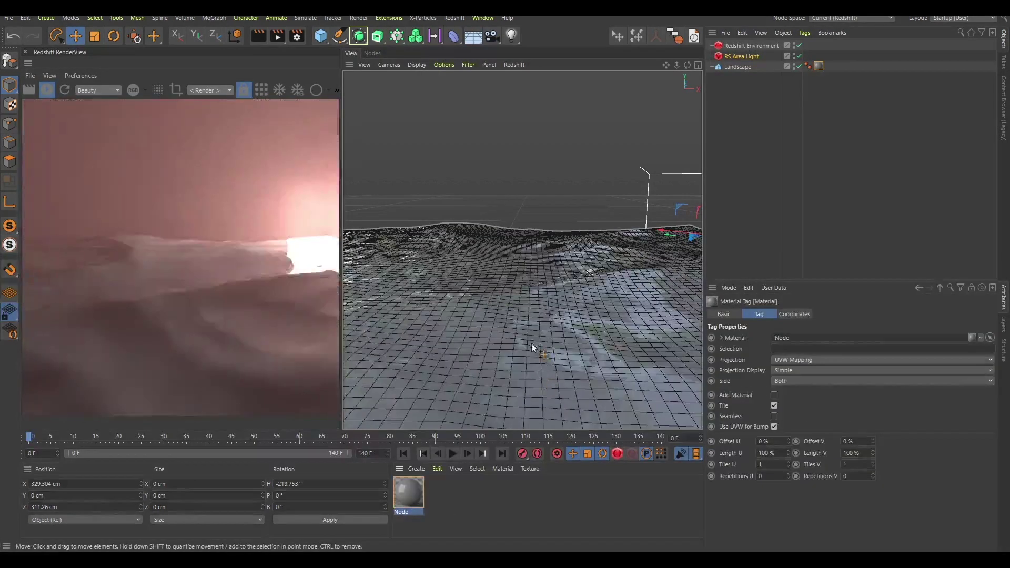
pyautogui.doubleClick(414, 497)
pyautogui.moveTo(587, 229); pyautogui.dragTo(697, 132)
pyautogui.moveTo(494, 232); pyautogui.dragTo(597, 175)
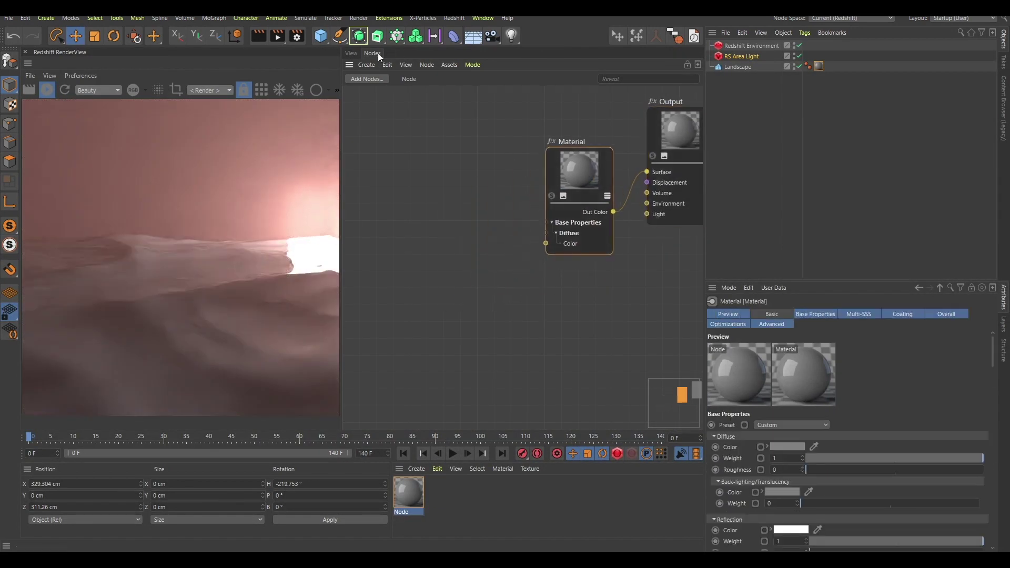
# Add a Maxon Noise node beside the Material node and set its noise type to Naki
pyautogui.doubleClick(493, 261)
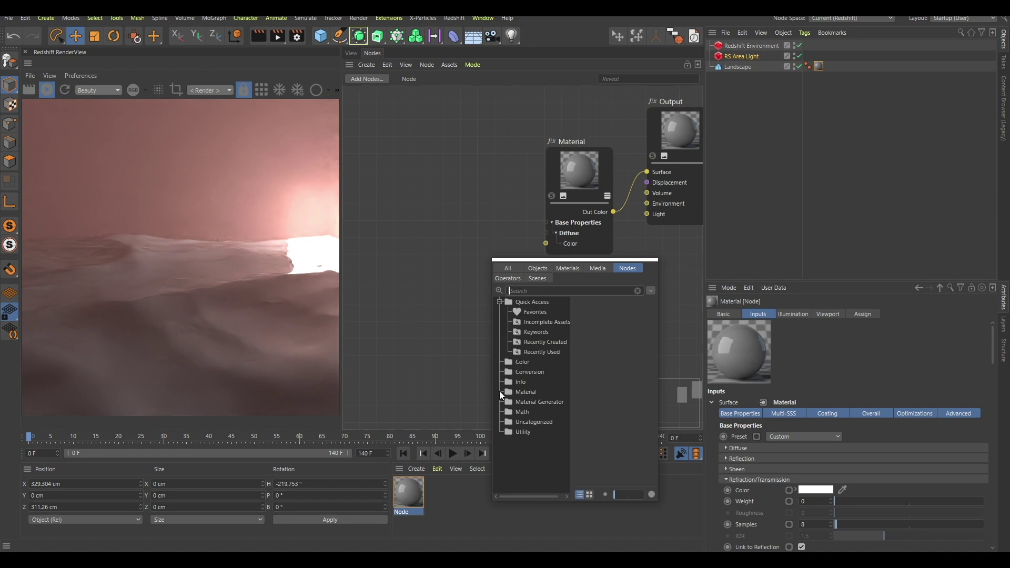
pyautogui.write('maxon noise')
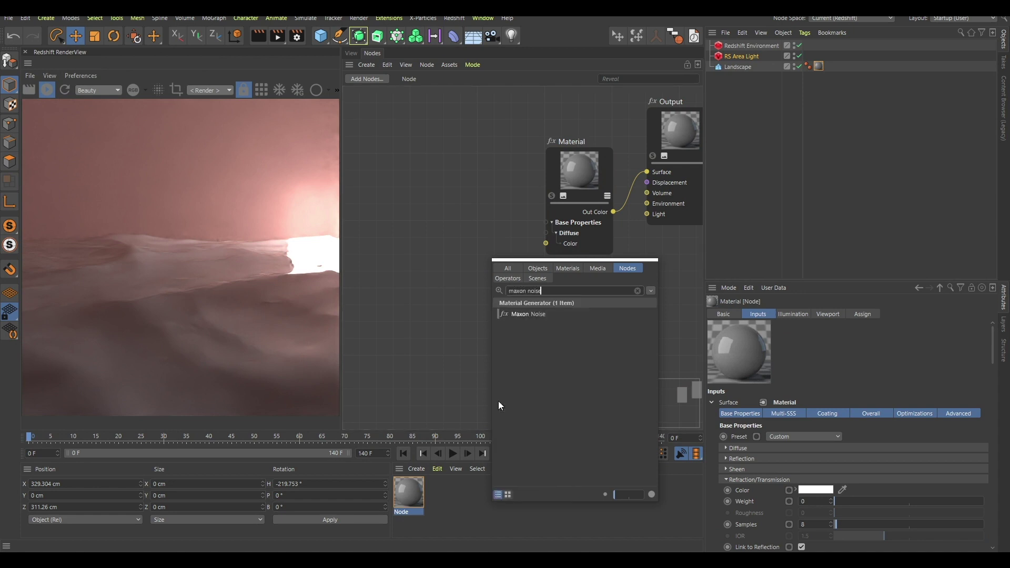
pyautogui.doubleClick(538, 314)
pyautogui.moveTo(532, 257); pyautogui.dragTo(425, 191)
pyautogui.click(788, 458)
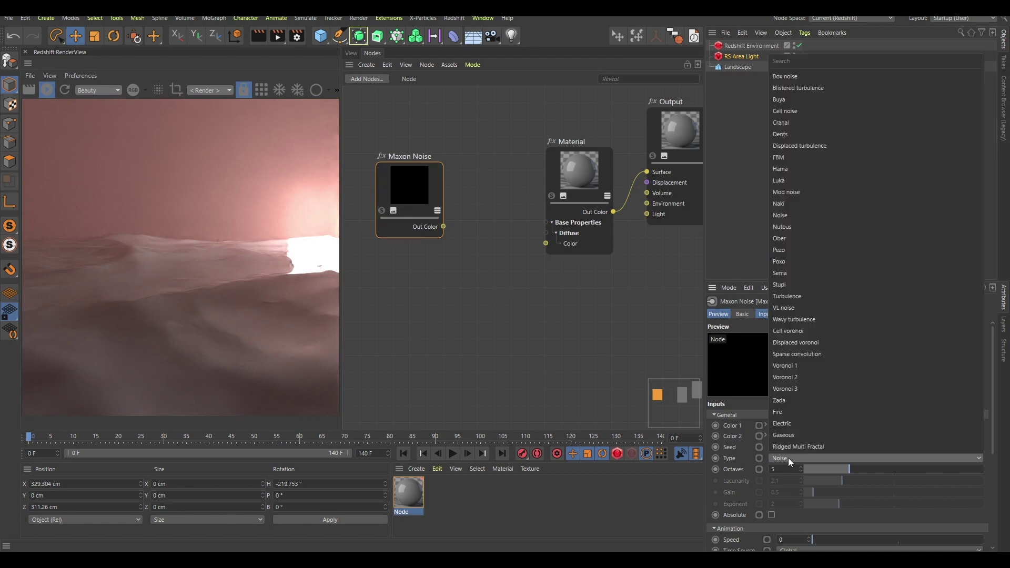
pyautogui.click(806, 203)
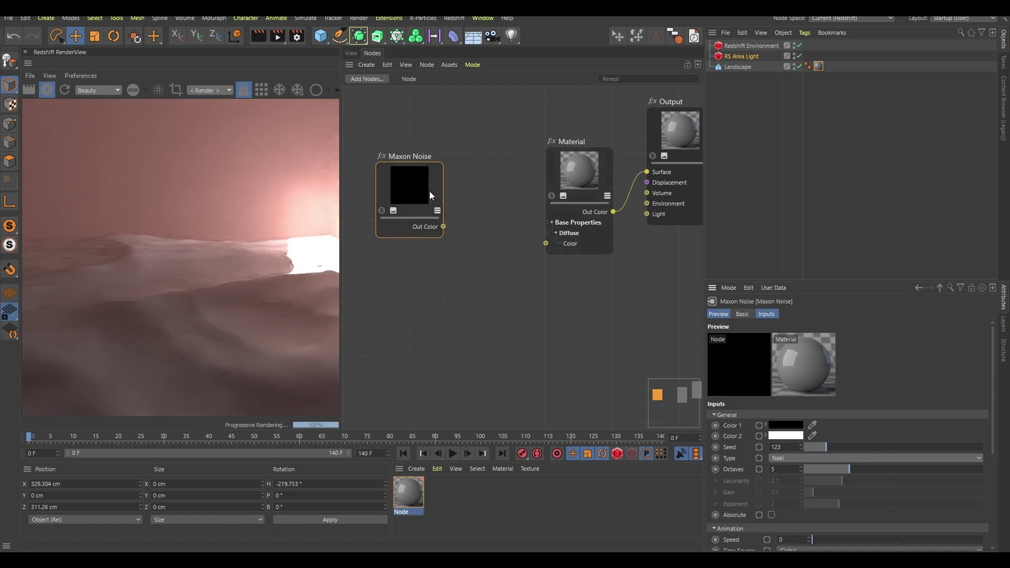
# Solo the Maxon Noise node to preview its pattern on the landscape, and turn the solo off again
pyautogui.moveTo(419, 192); pyautogui.dragTo(425, 193)
pyautogui.click(387, 210)
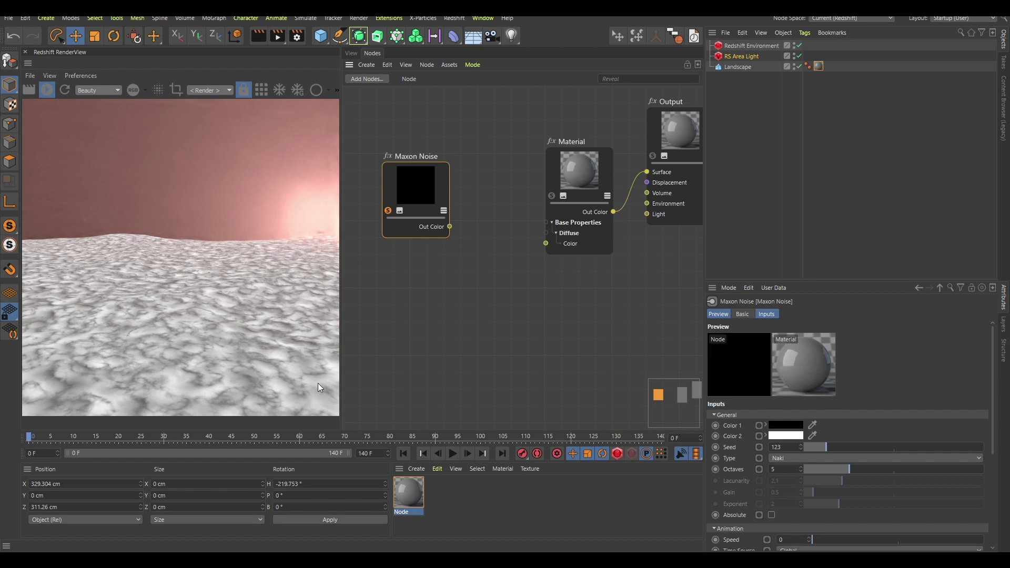
pyautogui.moveTo(416, 200); pyautogui.dragTo(421, 191)
pyautogui.click(386, 202)
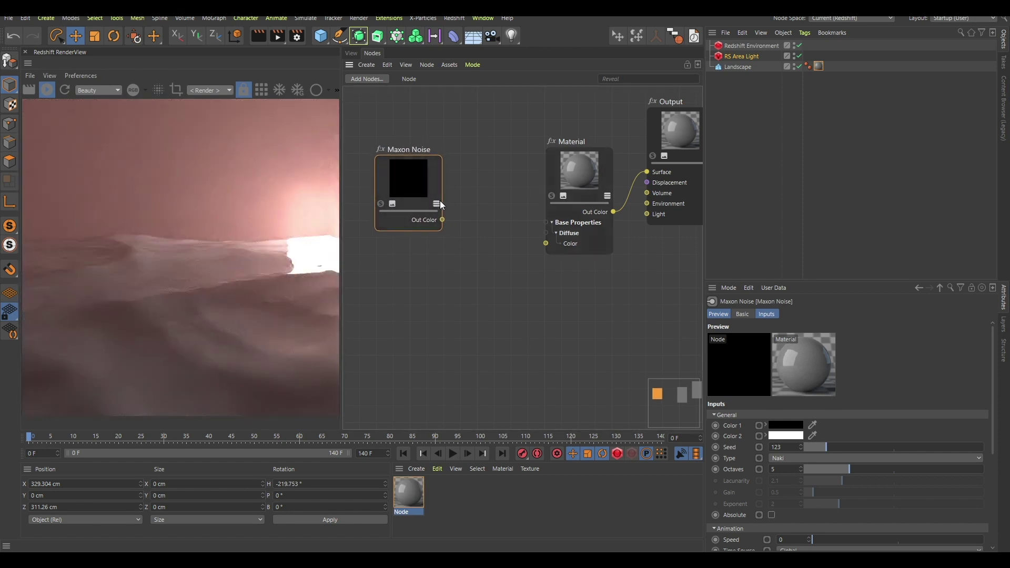
# Connect the Maxon Noise Out Color to the material's Diffuse Color and set the noise's Color 1 to light pink
pyautogui.moveTo(443, 219); pyautogui.dragTo(546, 244)
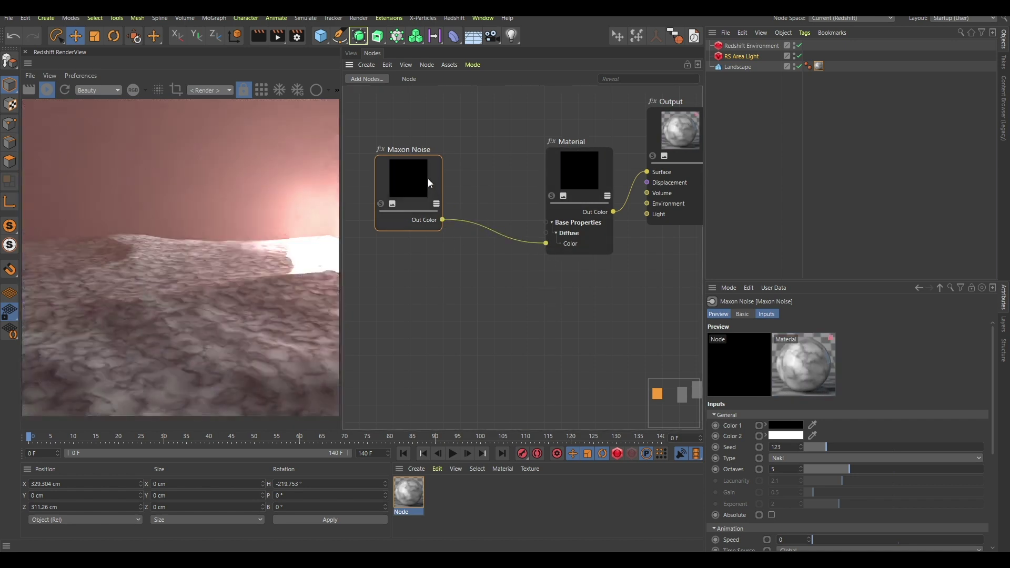
pyautogui.moveTo(428, 178); pyautogui.dragTo(424, 179)
pyautogui.click(785, 425)
pyautogui.click(725, 420)
pyautogui.moveTo(741, 430); pyautogui.dragTo(801, 434)
pyautogui.click(769, 462)
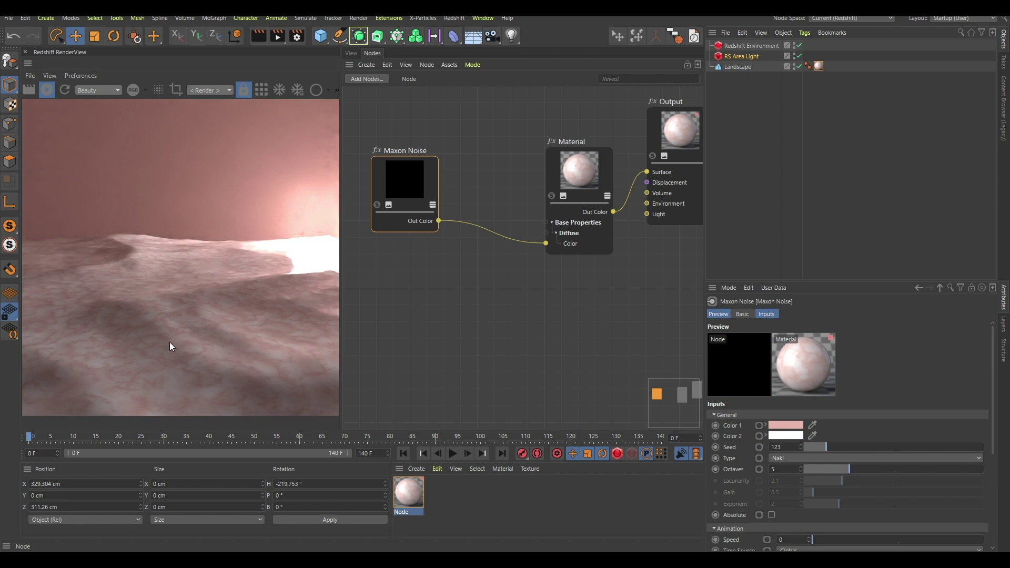
# Add a Plane object and raise it to about 17 cm above the origin
pyautogui.click(351, 53)
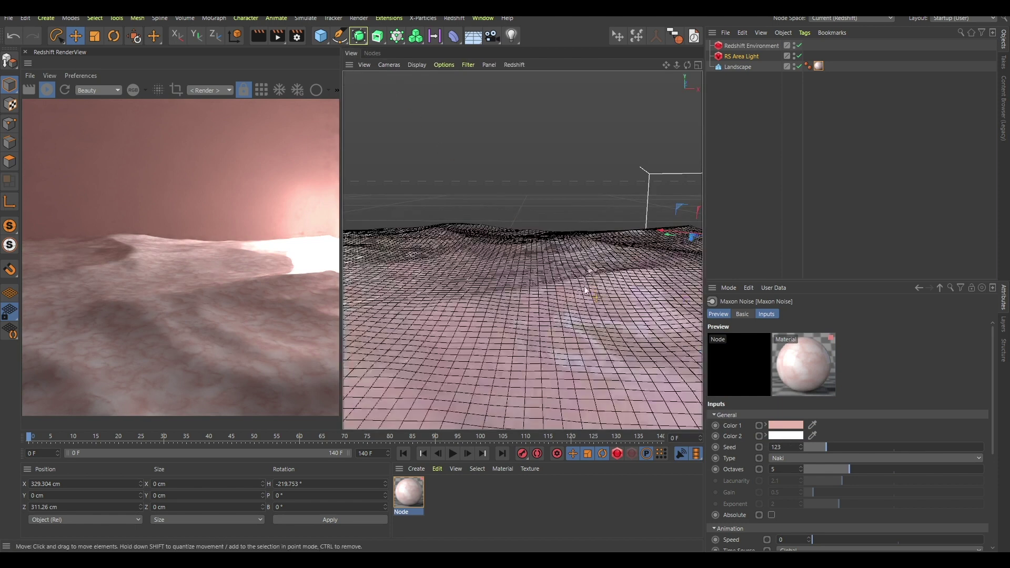
pyautogui.click(752, 180)
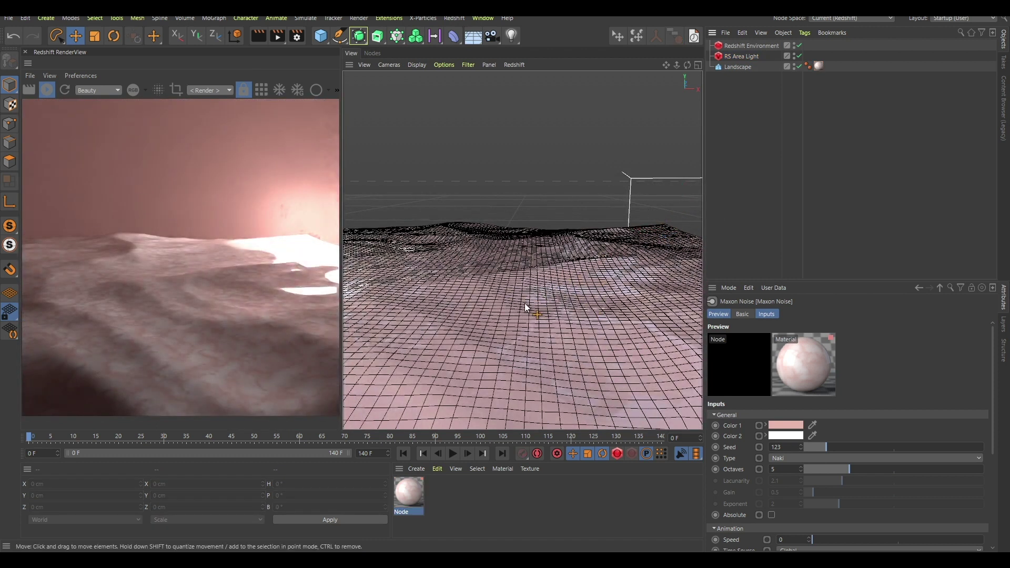
pyautogui.keyDown('alt'); pyautogui.moveTo(522, 304); pyautogui.dragTo(534, 302); pyautogui.keyUp('alt')
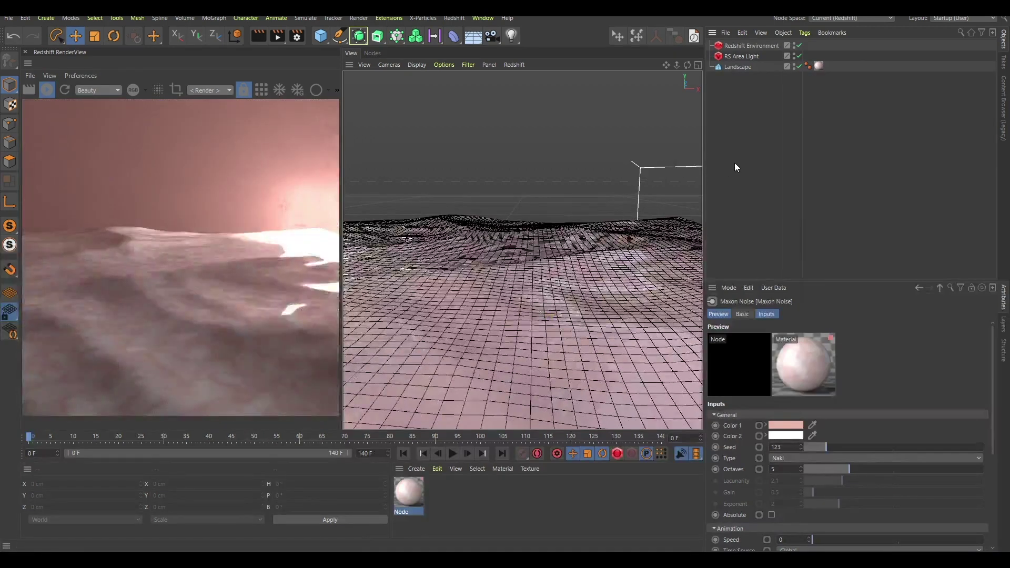
pyautogui.hotkey('shift', 'c')
pyautogui.write('plane')
pyautogui.press('Return')
pyautogui.moveTo(472, 231); pyautogui.dragTo(473, 212)
# Set the plane's width and height to 4 cm, with 1 width segment and 1 height segment
pyautogui.moveTo(778, 338); pyautogui.dragTo(763, 373)
pyautogui.write('411')
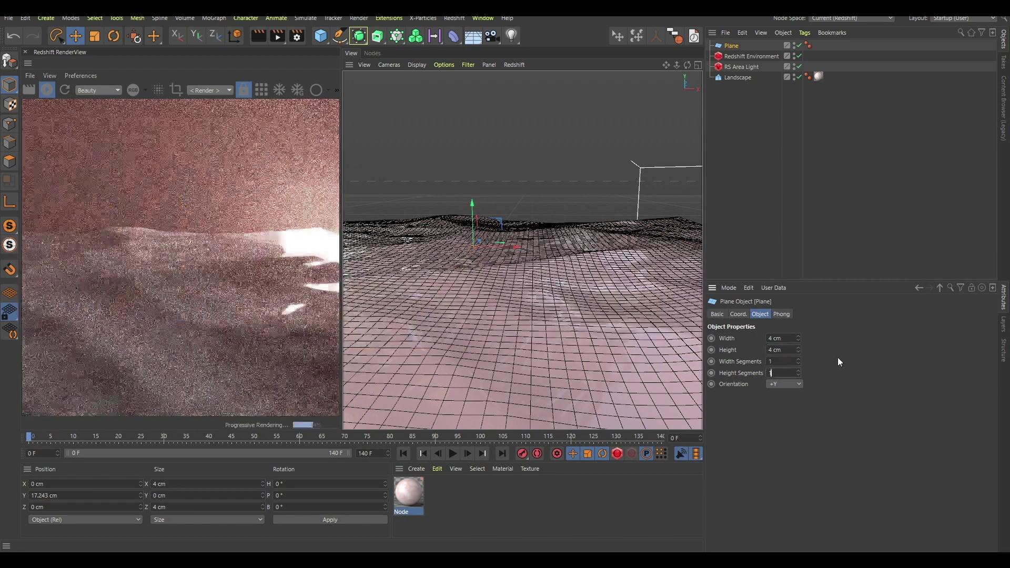
# Convert the small plane into an editable polygon object
pyautogui.scroll(6, 487, 243)
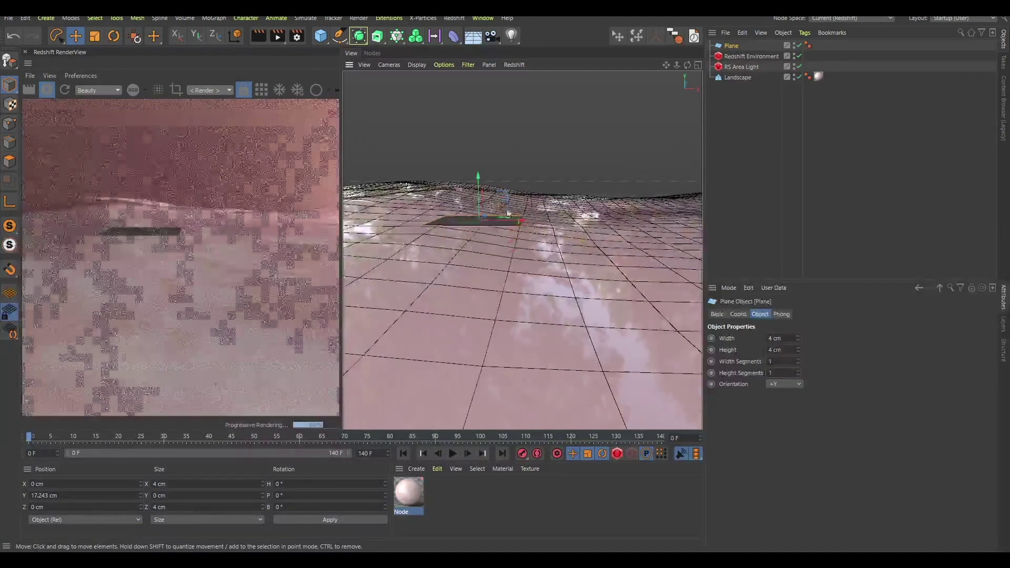
pyautogui.keyDown('alt'); pyautogui.moveTo(500, 228); pyautogui.dragTo(481, 252); pyautogui.keyUp('alt')
pyautogui.keyDown('alt'); pyautogui.moveTo(499, 228); pyautogui.dragTo(527, 255, button='middle'); pyautogui.keyUp('alt')
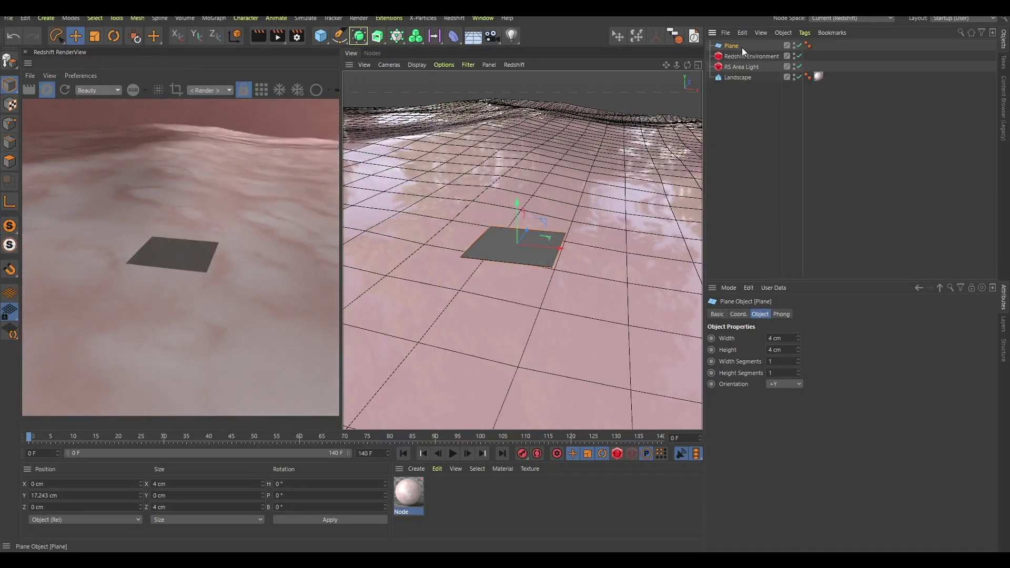
pyautogui.press('c')
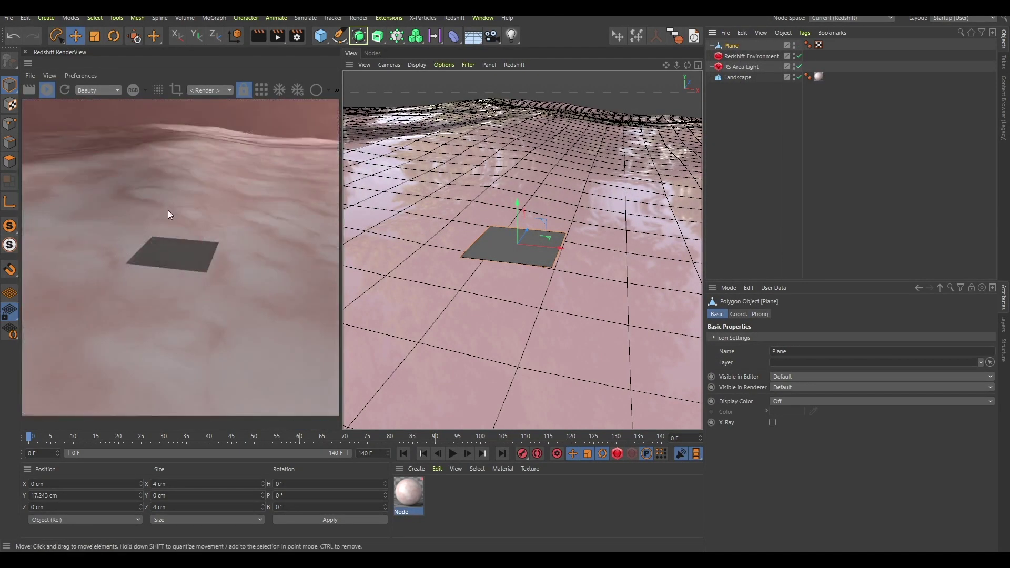
# Lower the plane's single polygon beneath the landscape to about -7.8 cm in Y and record its point-level keyframe at frame 0
pyautogui.click(10, 161)
pyautogui.click(525, 241)
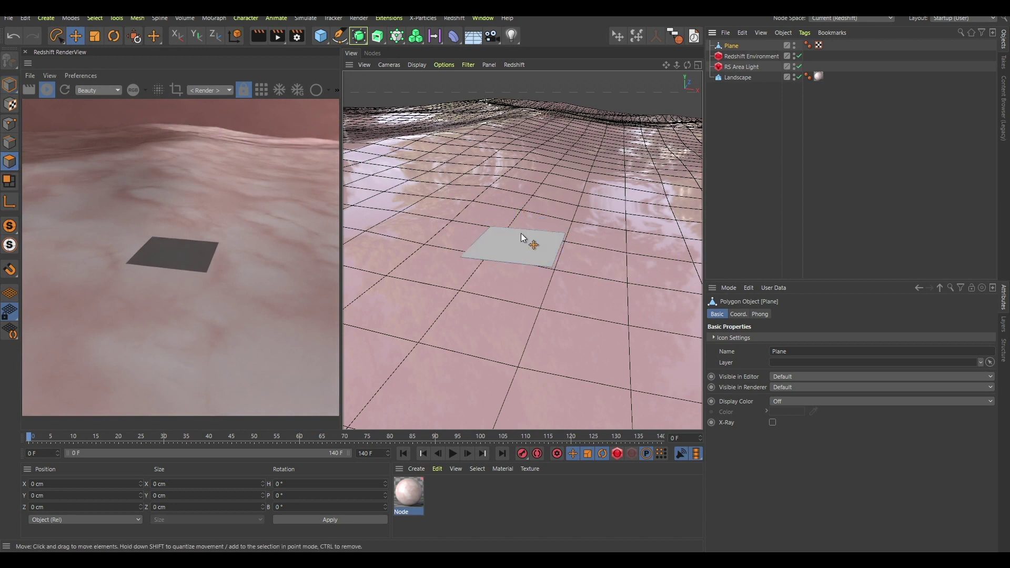
pyautogui.moveTo(516, 205); pyautogui.dragTo(532, 340)
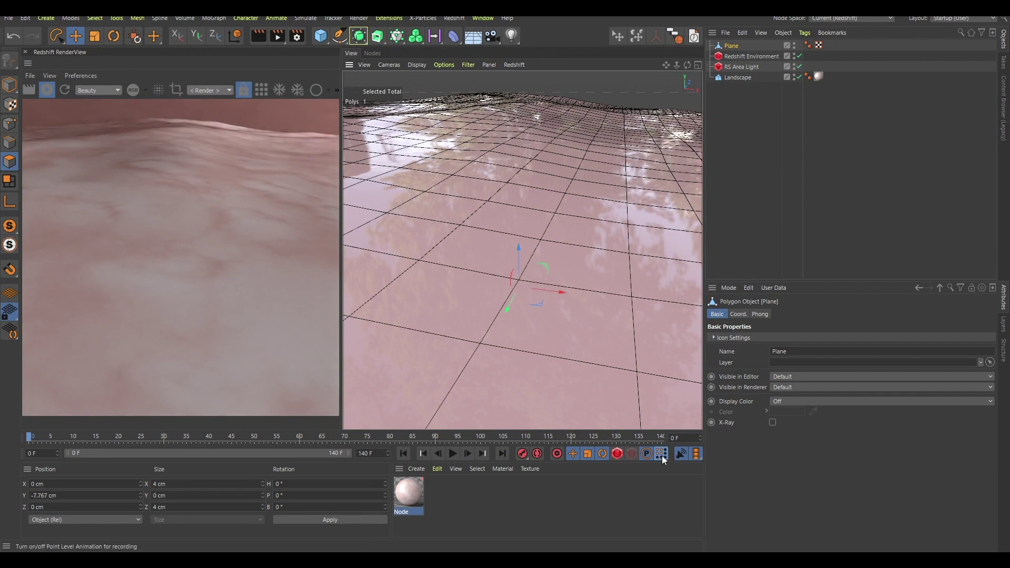
pyautogui.click(522, 452)
# At frame 45, apply a Matrix Extrude with 40 steps to the lowered polygon
pyautogui.moveTo(210, 438); pyautogui.dragTo(238, 444)
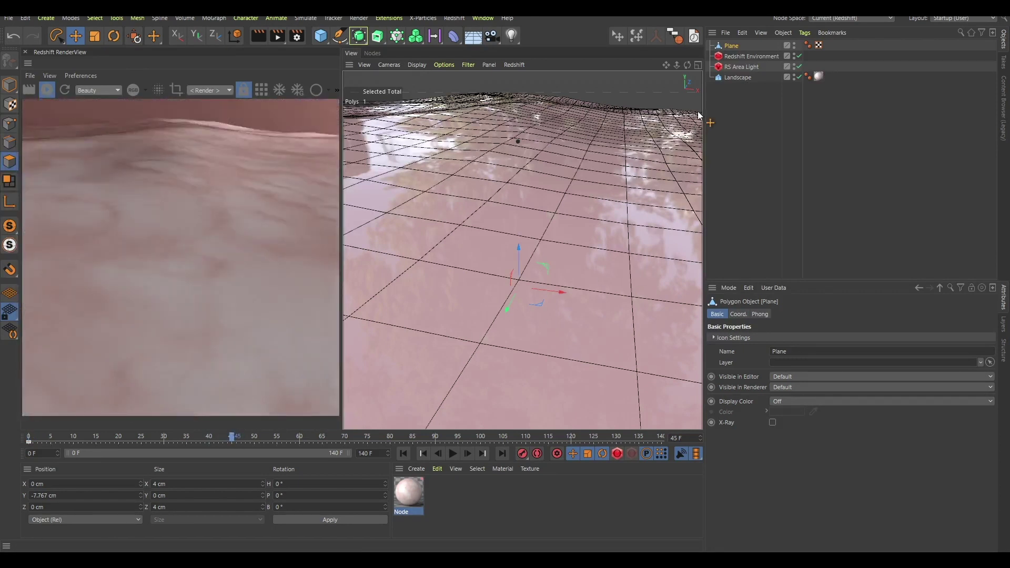
pyautogui.hotkey('shift', 'c')
pyautogui.write('matrix ex')
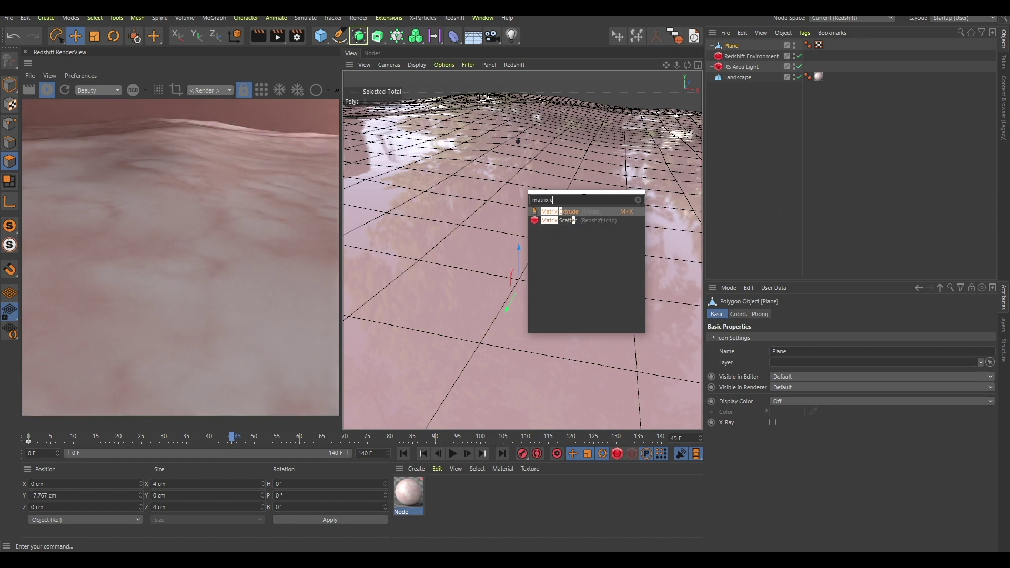
pyautogui.press('Return')
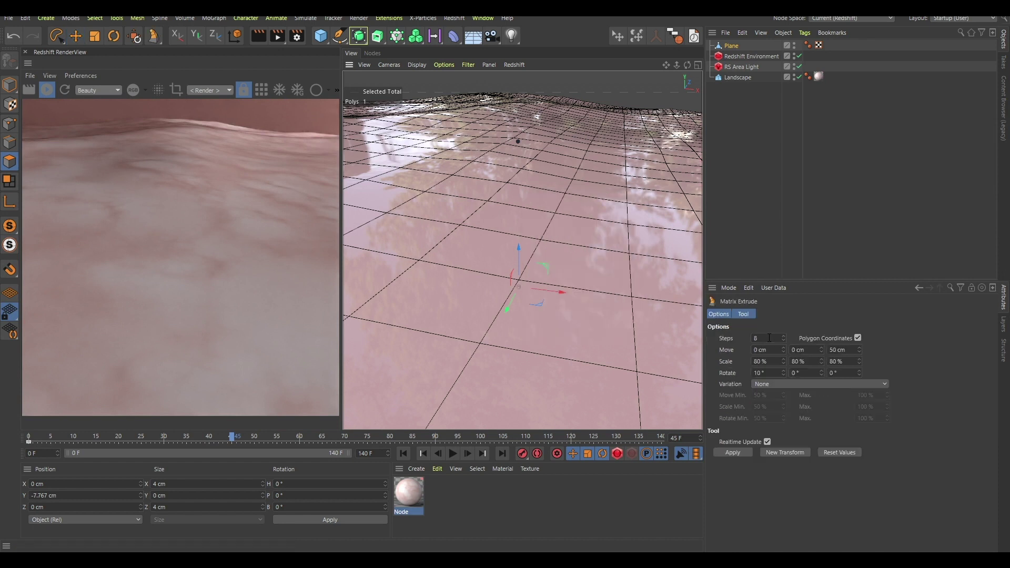
pyautogui.write('40')
pyautogui.press('Return')
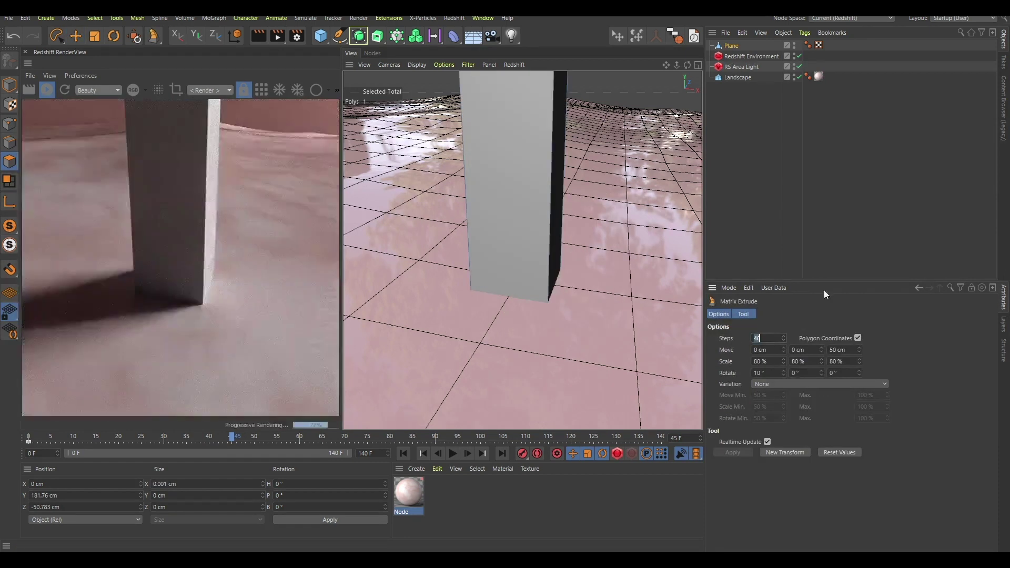
# Set the Matrix Extrude's Z move to 1.3 cm and its first rotation value to 0°
pyautogui.moveTo(847, 350); pyautogui.dragTo(796, 346)
pyautogui.write('1.3')
pyautogui.press('Return')
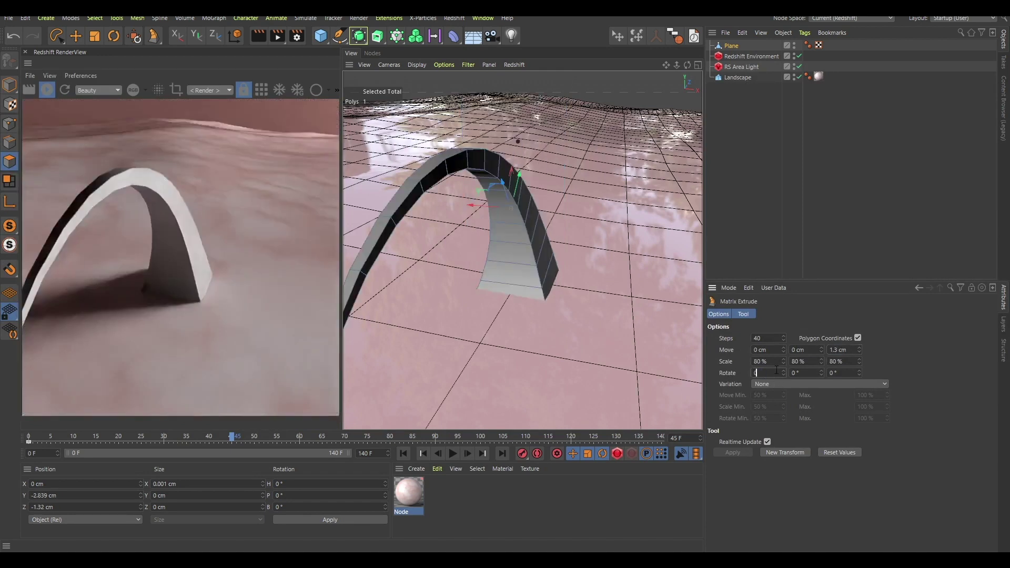
pyautogui.press('Return')
# Set the Matrix Extrude's scale to 95% on all three axes to form a tall, tapering stem
pyautogui.click(762, 362)
pyautogui.moveTo(774, 362); pyautogui.dragTo(741, 366)
pyautogui.hotkey('ctrl', 'c')
pyautogui.moveTo(810, 361); pyautogui.dragTo(831, 361)
pyautogui.hotkey('ctrl', 'v')
pyautogui.hotkey('ctrl', 'v')
pyautogui.press('Return')
pyautogui.keyDown('alt'); pyautogui.moveTo(541, 233); pyautogui.dragTo(473, 261, button='right'); pyautogui.keyUp('alt')
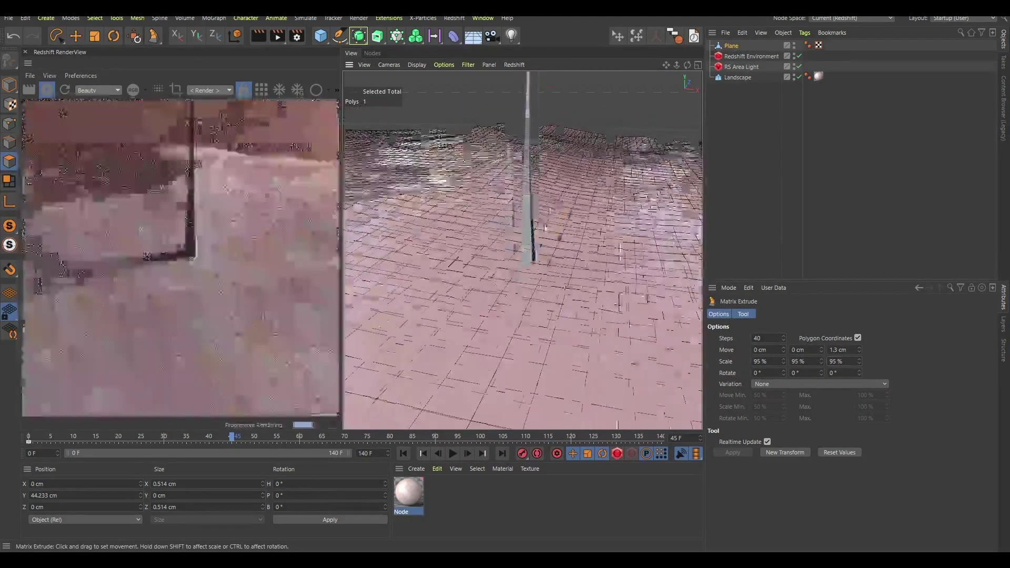
pyautogui.keyDown('alt'); pyautogui.moveTo(560, 211); pyautogui.dragTo(541, 277, button='middle'); pyautogui.keyUp('alt')
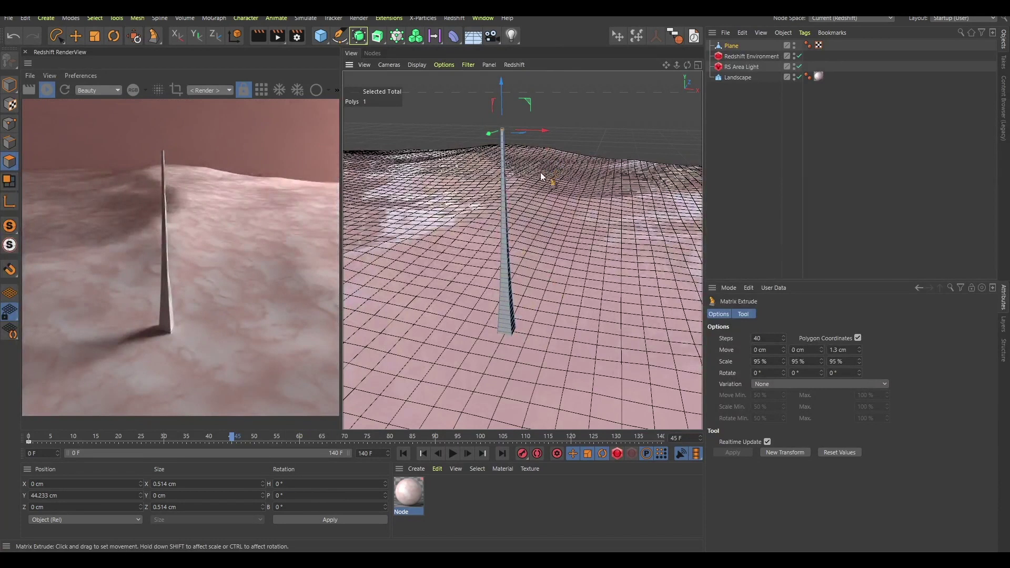
# Keyframe the extruded stem at frame 45, stop the live render and play the animation from frame 0
pyautogui.click(523, 456)
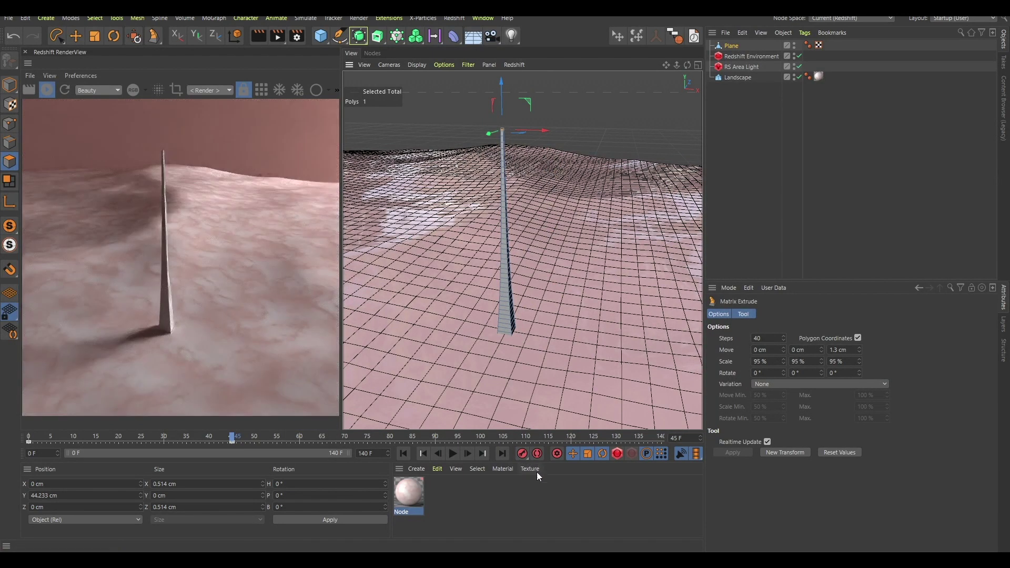
pyautogui.click(30, 438)
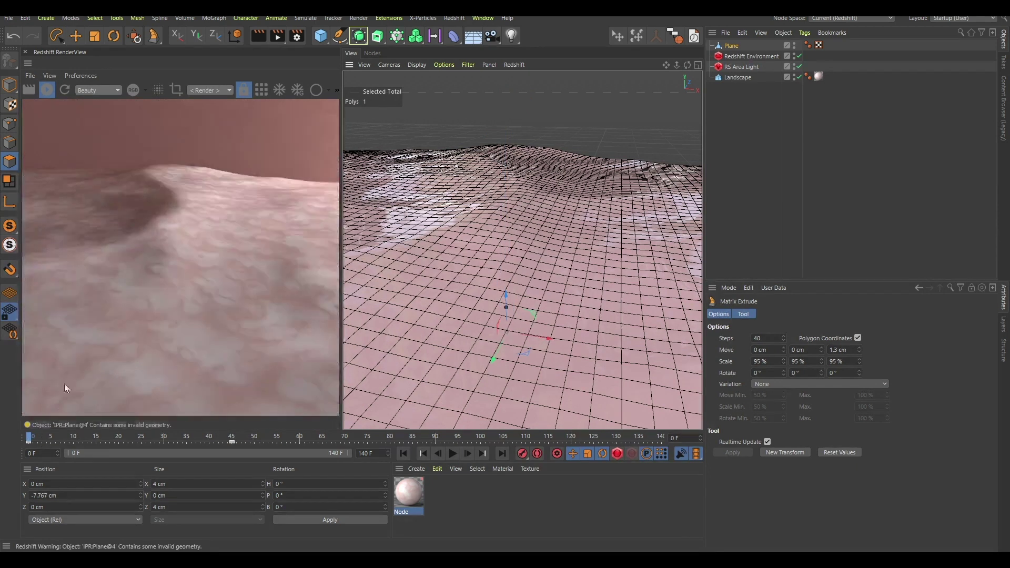
pyautogui.click(43, 92)
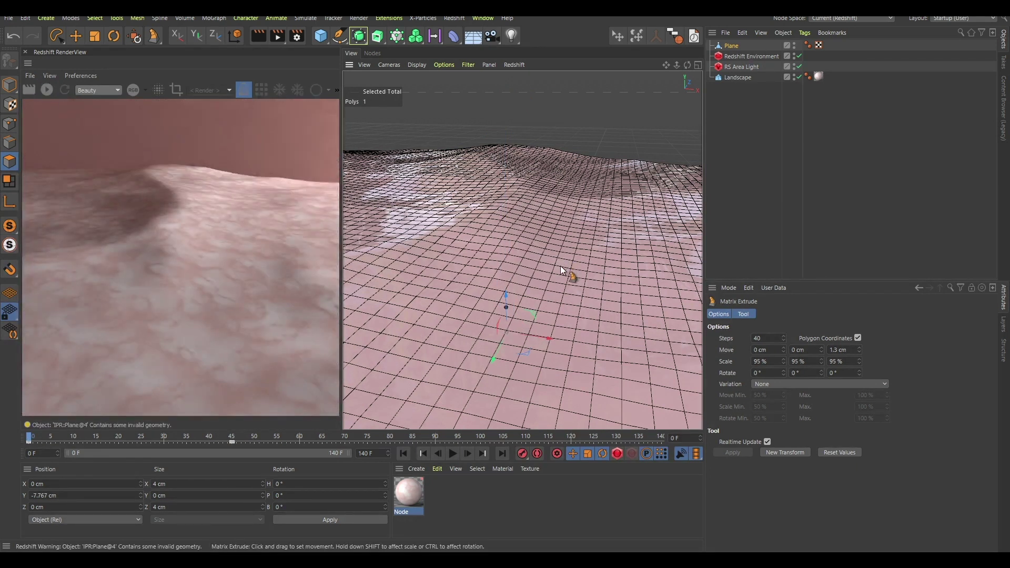
pyautogui.click(454, 453)
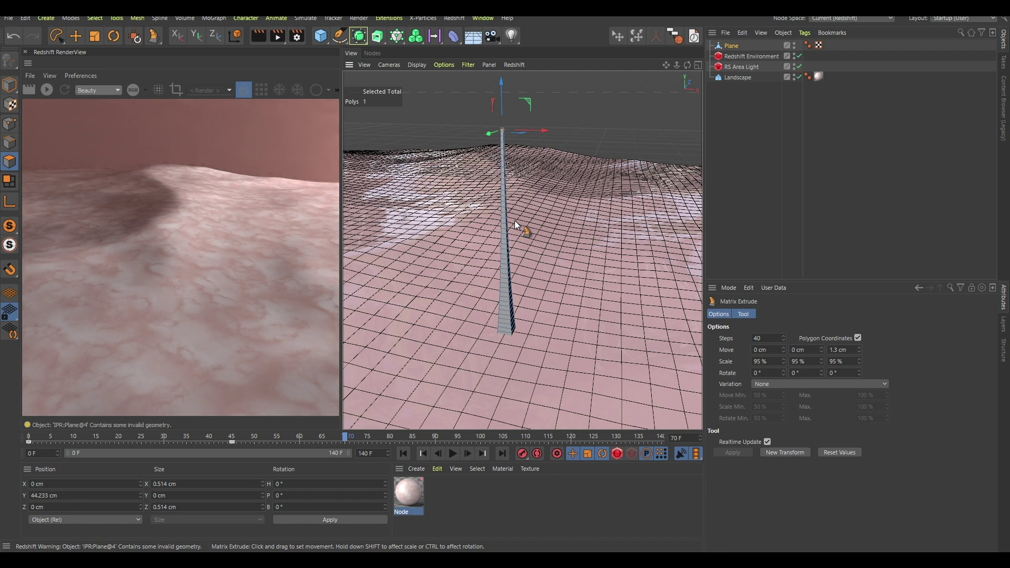
# Put the Plane inside a Subdivision Surface generator to smooth the stem
pyautogui.press('e')
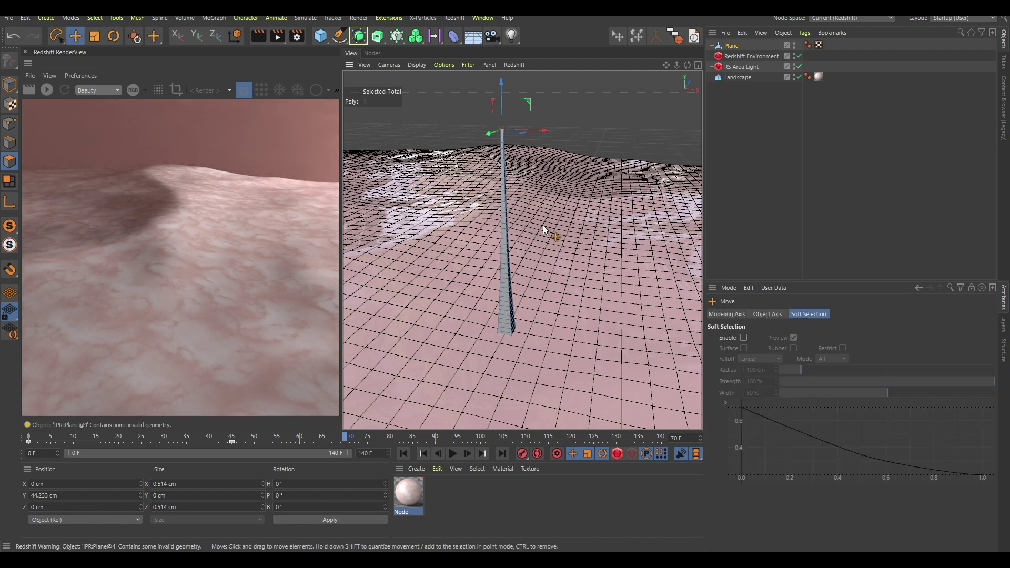
pyautogui.click(745, 46)
pyautogui.hotkey('shift', 'c')
pyautogui.write('s')
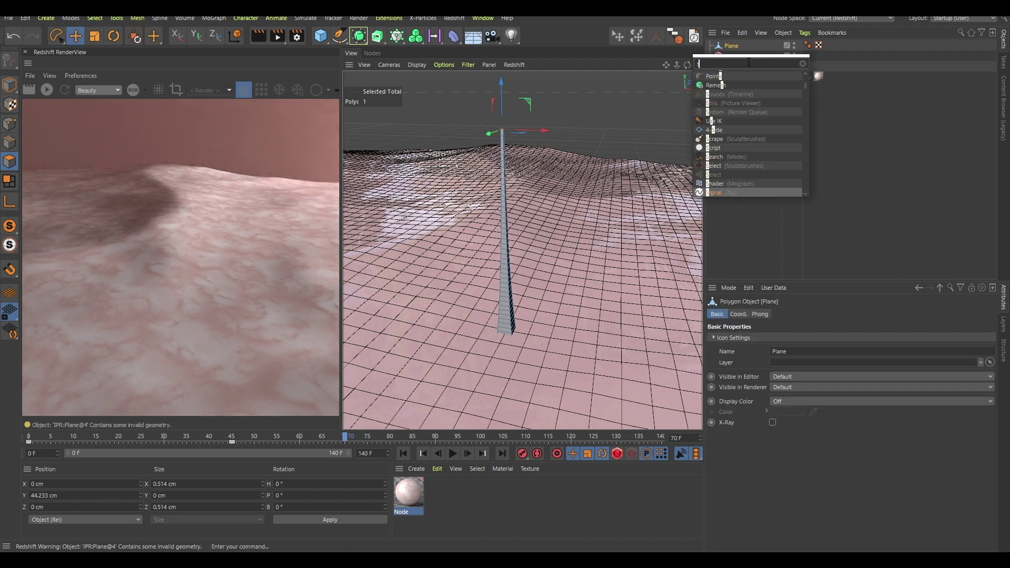
pyautogui.write('ubd')
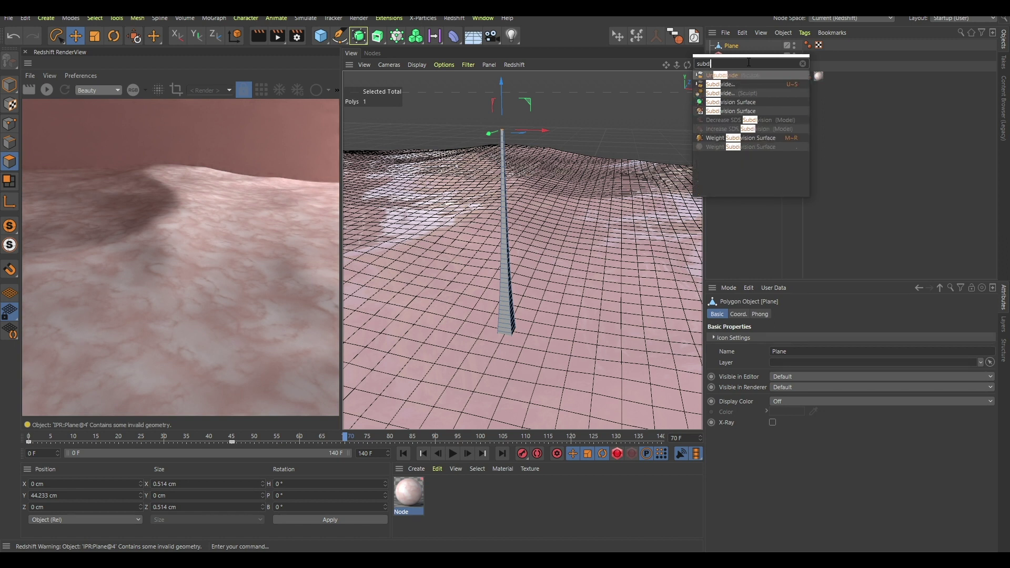
pyautogui.press('Down')
pyautogui.press('Down')
pyautogui.press('Down')
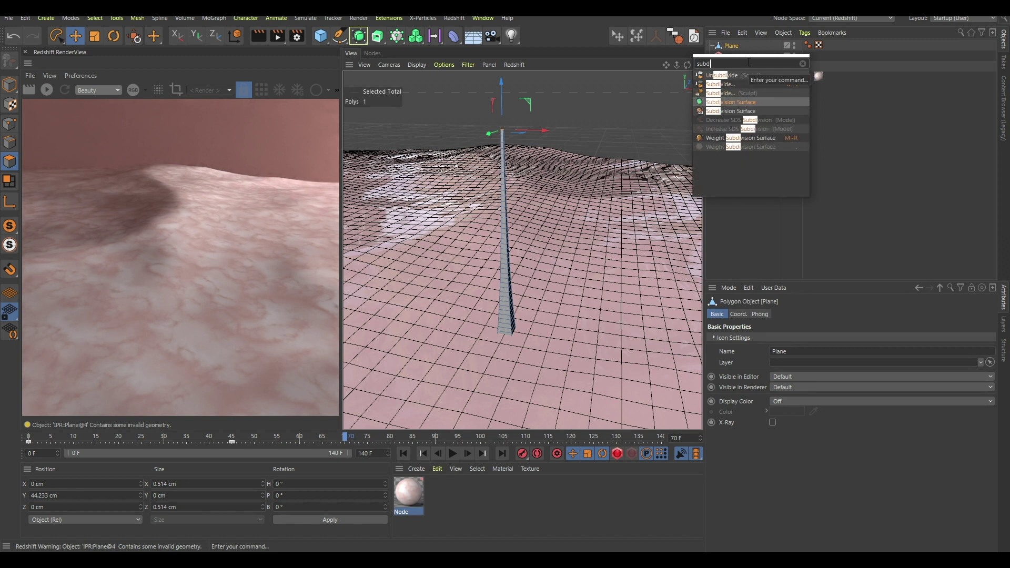
pyautogui.hotkey('alt', 'Return')
pyautogui.scroll(3, 520, 230)
pyautogui.keyDown('alt'); pyautogui.moveTo(520, 230); pyautogui.dragTo(522, 252, button='middle'); pyautogui.keyUp('alt')
# Add a Bulge deformer under the Plane, with its Y size at 15 cm and its strength at 710%
pyautogui.click(754, 55)
pyautogui.hotkey('shift', 'c')
pyautogui.write('bul')
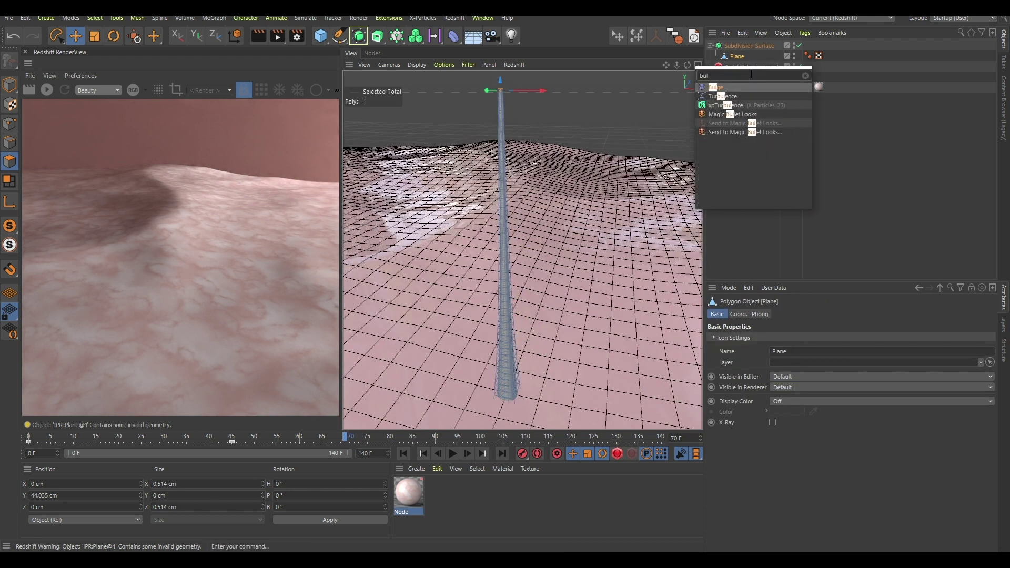
pyautogui.press('Return')
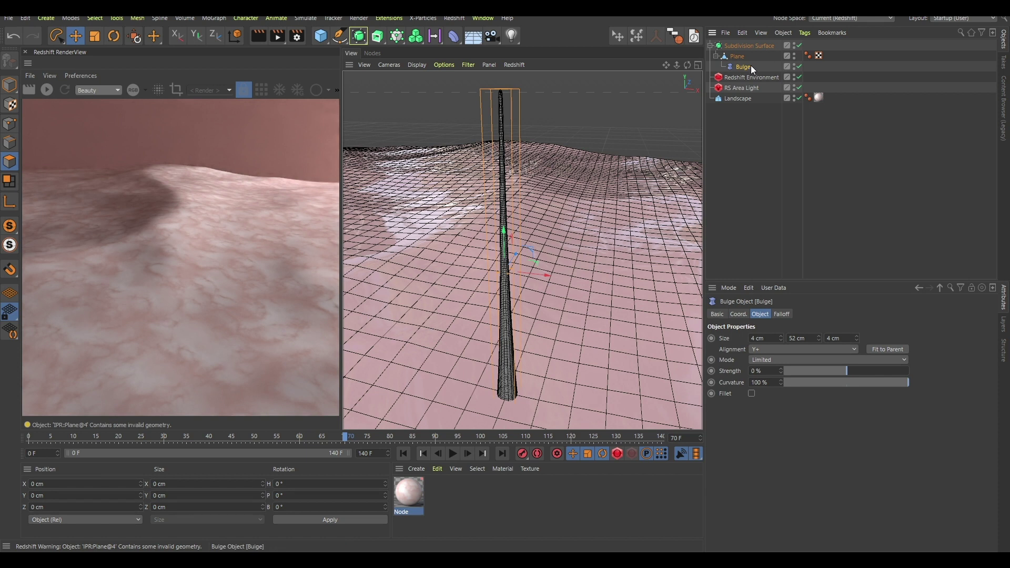
pyautogui.moveTo(780, 371); pyautogui.dragTo(820, 356)
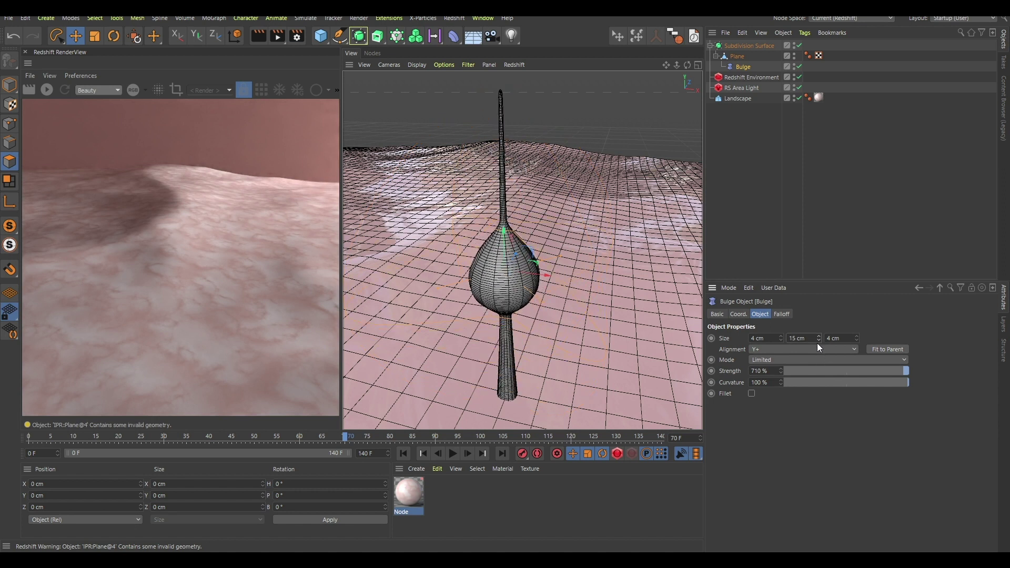
# Move the Bulge deformer up to the top of the stem and set its strength to 1670%
pyautogui.press('e')
pyautogui.moveTo(510, 243); pyautogui.dragTo(499, 83)
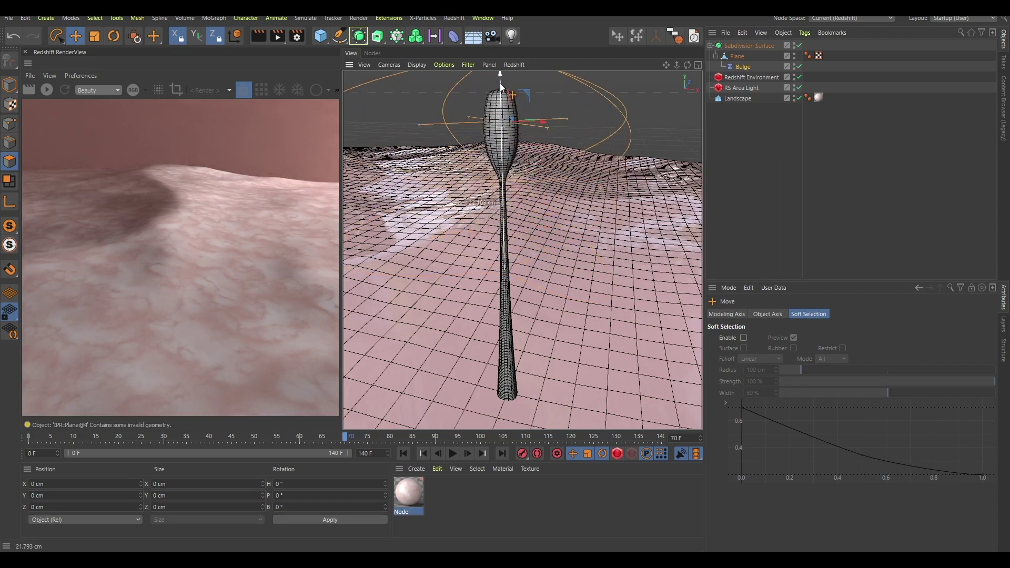
pyautogui.click(742, 66)
pyautogui.moveTo(780, 371); pyautogui.dragTo(780, 315)
pyautogui.moveTo(500, 83)
pyautogui.mouseDown()
pyautogui.moveTo(503, 105)
pyautogui.moveTo(503, 97)
pyautogui.mouseUp()
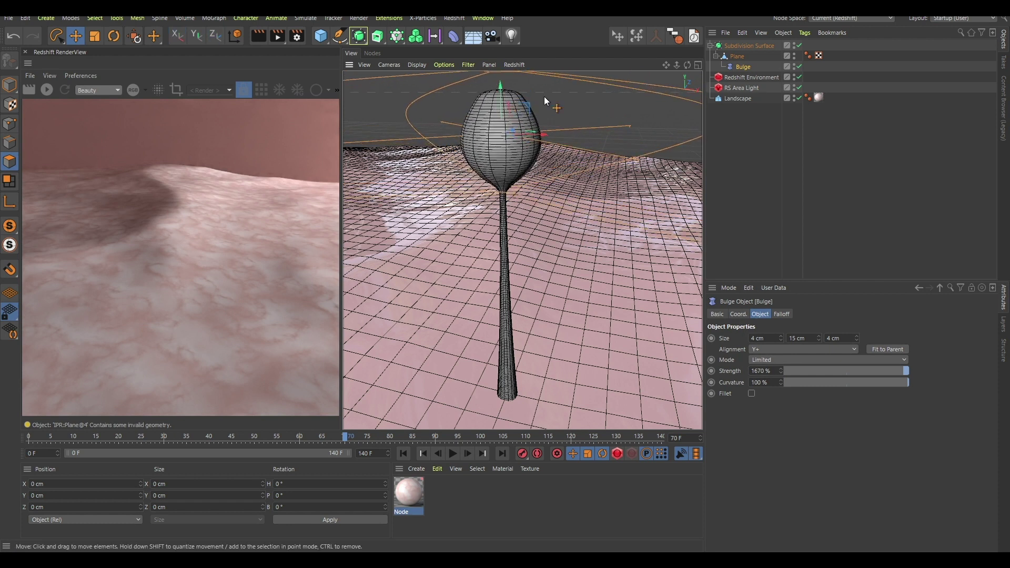
pyautogui.click(753, 150)
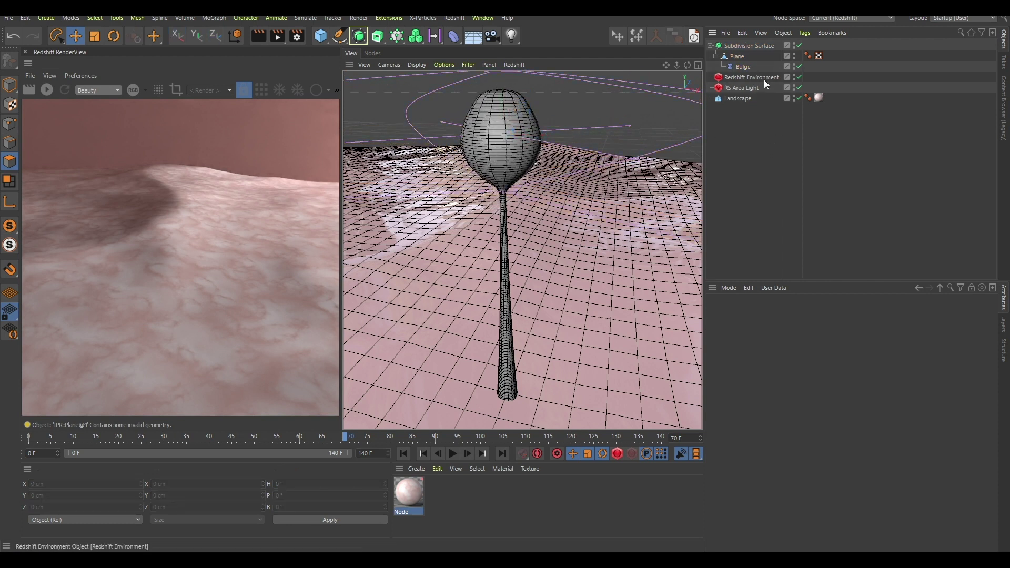
# Play the animation from the start to check how the stem and its bulb grow
pyautogui.hotkey('shift', 'f')
pyautogui.press('F8')
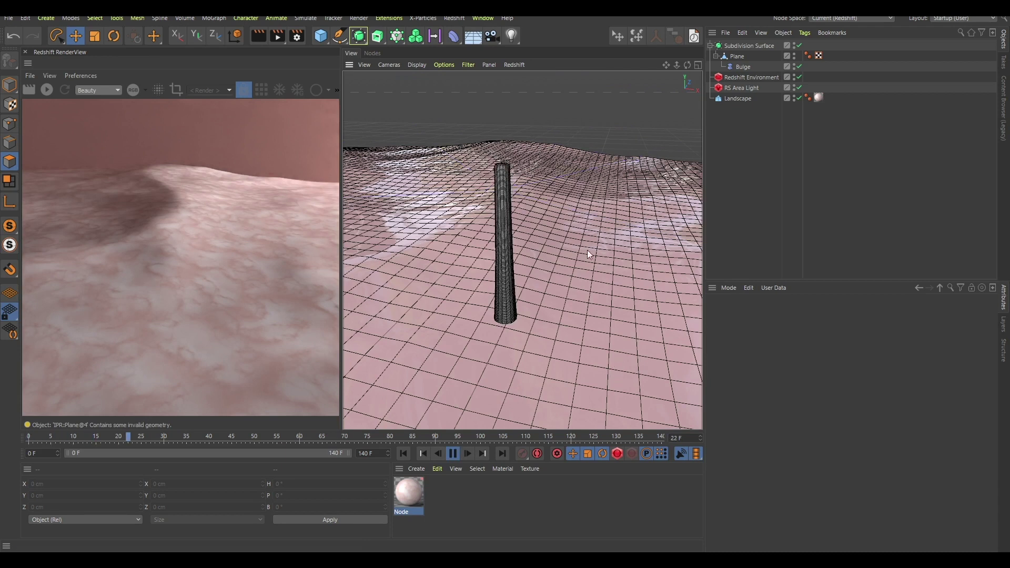
pyautogui.press('F8')
# Add a Jiggle deformer under the Plane and place it below the Bulge deformer
pyautogui.click(751, 57)
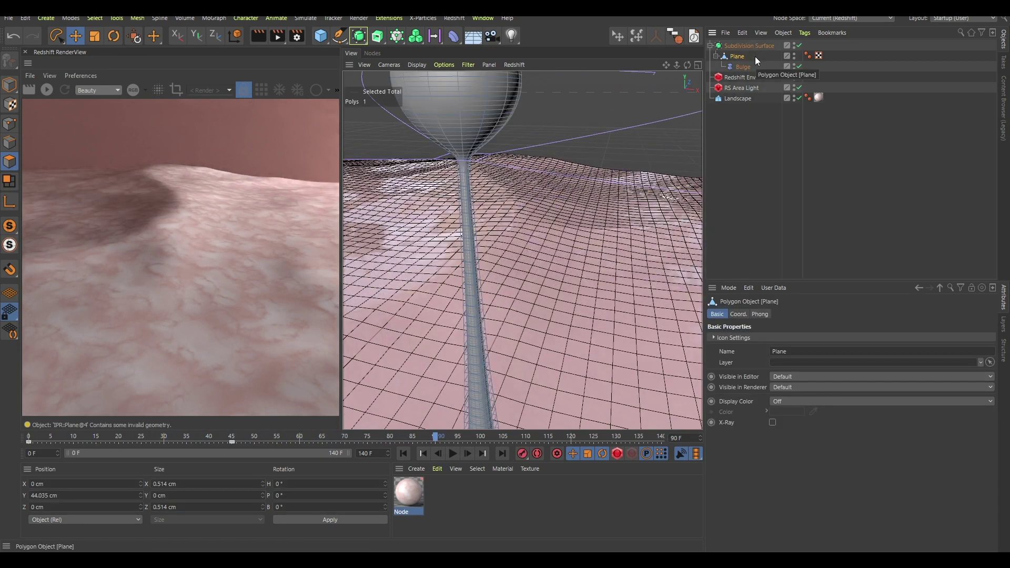
pyautogui.hotkey('shift', 'c')
pyautogui.write('jo')
pyautogui.press('BackSpace')
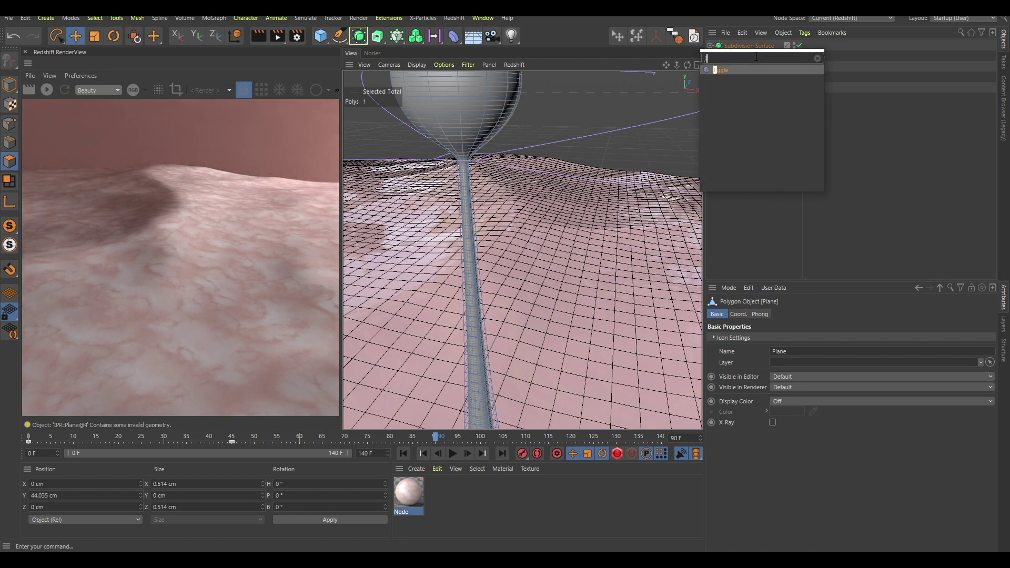
pyautogui.press('Return')
pyautogui.moveTo(744, 69); pyautogui.dragTo(745, 76)
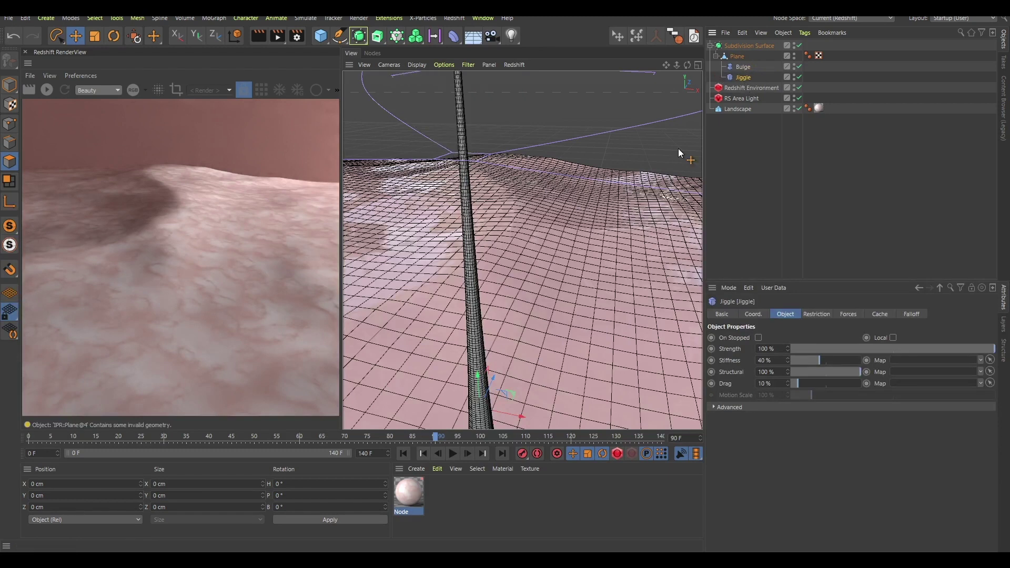
# Play the animation from frame 0 to check the jiggle motion of the growing stem and bulb
pyautogui.scroll(-3, 466, 251)
pyautogui.hotkey('shift', 'f')
pyautogui.press('F8')
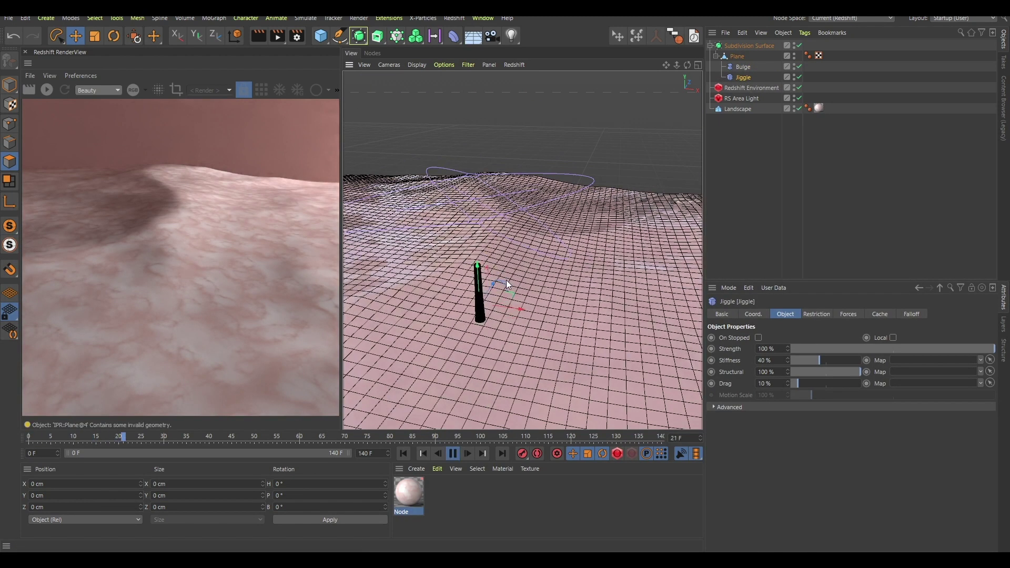
pyautogui.press('F8')
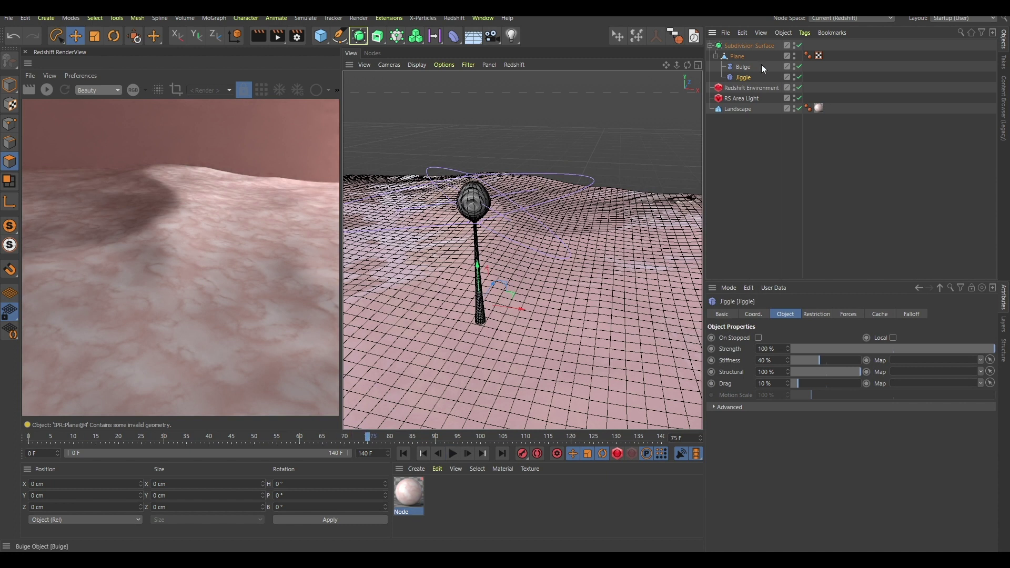
pyautogui.scroll(4, 471, 210)
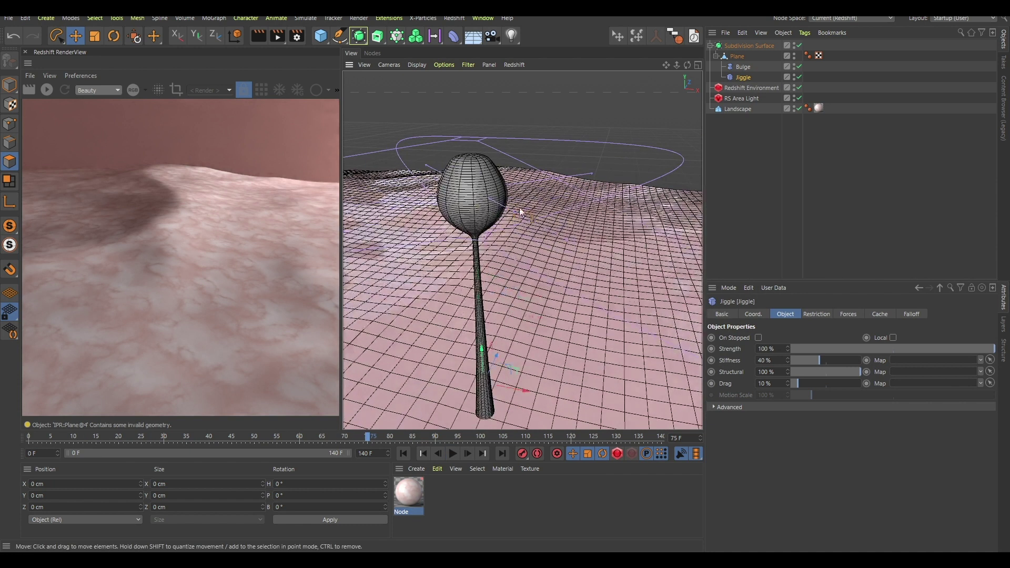
pyautogui.hotkey('shift', 'f')
pyautogui.press('F8')
pyautogui.press('F8')
# At frame 0, raise the Subdivision Surface slightly to bring the stem's base up to the landscape, and select the Plane for adjustment
pyautogui.hotkey('shift', 'f')
pyautogui.click(749, 46)
pyautogui.keyDown('alt'); pyautogui.moveTo(509, 389); pyautogui.dragTo(497, 283, button='middle'); pyautogui.keyUp('alt')
pyautogui.scroll(2, 497, 284)
pyautogui.moveTo(468, 317); pyautogui.dragTo(471, 311)
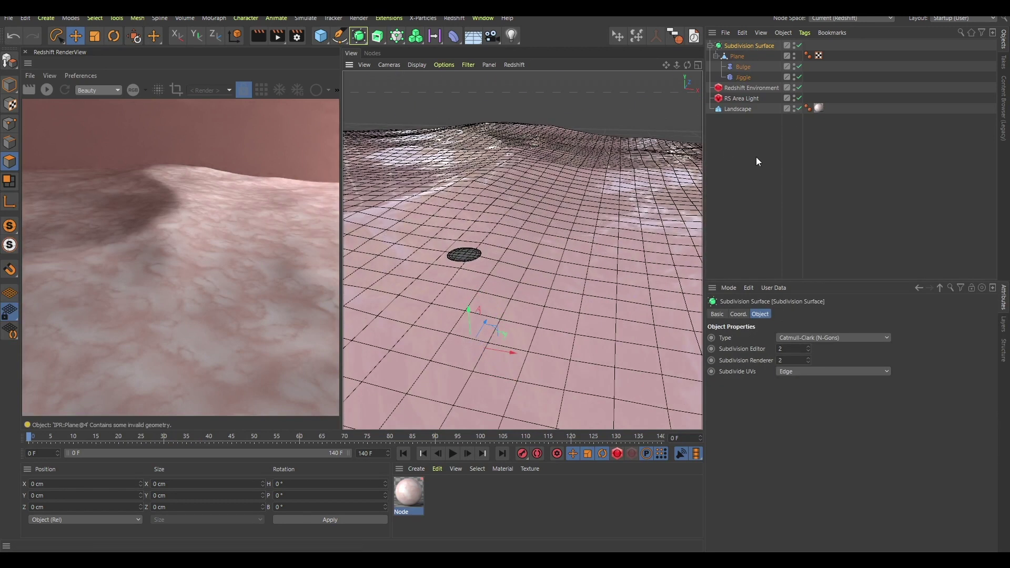
pyautogui.click(738, 58)
pyautogui.moveTo(465, 233); pyautogui.dragTo(466, 231)
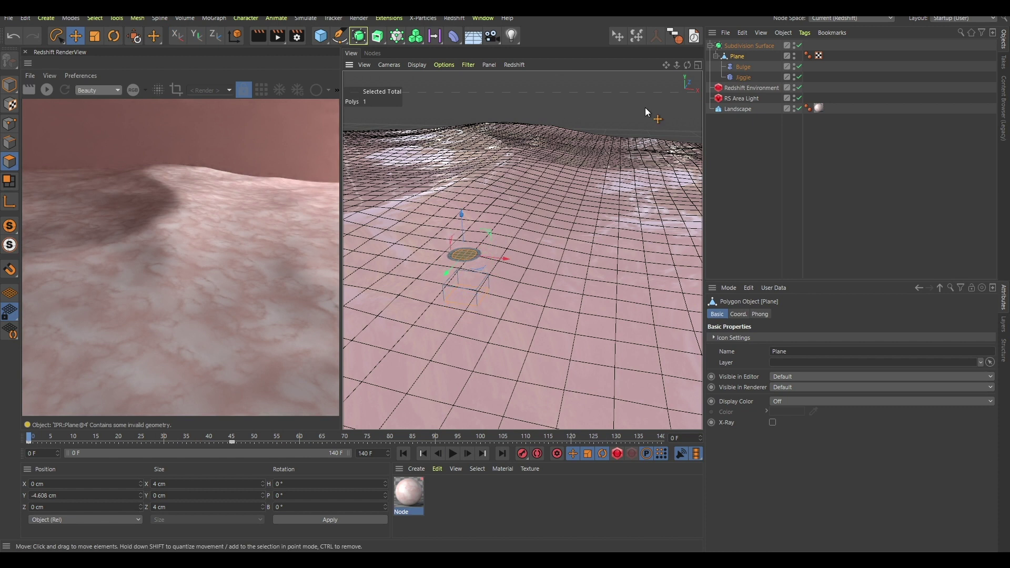
# Switch to Model mode and raise the Subdivision Surface to Y 24.074 cm
pyautogui.click(753, 46)
pyautogui.press('v')
pyautogui.moveTo(539, 302)
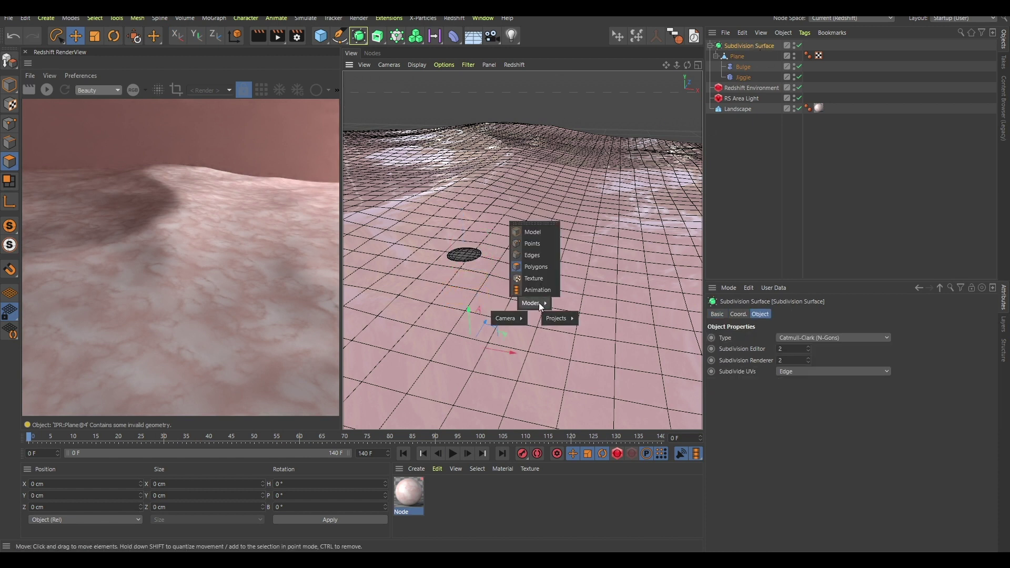
pyautogui.click(539, 230)
pyautogui.keyDown('alt'); pyautogui.moveTo(569, 272); pyautogui.dragTo(549, 187, button='middle'); pyautogui.keyUp('alt')
pyautogui.moveTo(453, 241); pyautogui.dragTo(451, 254)
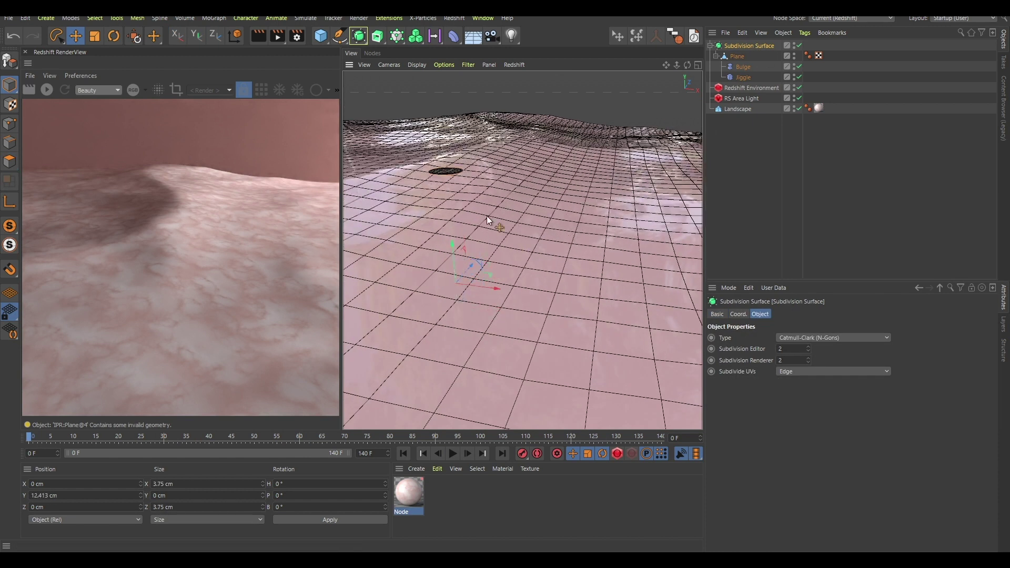
pyautogui.click(756, 68)
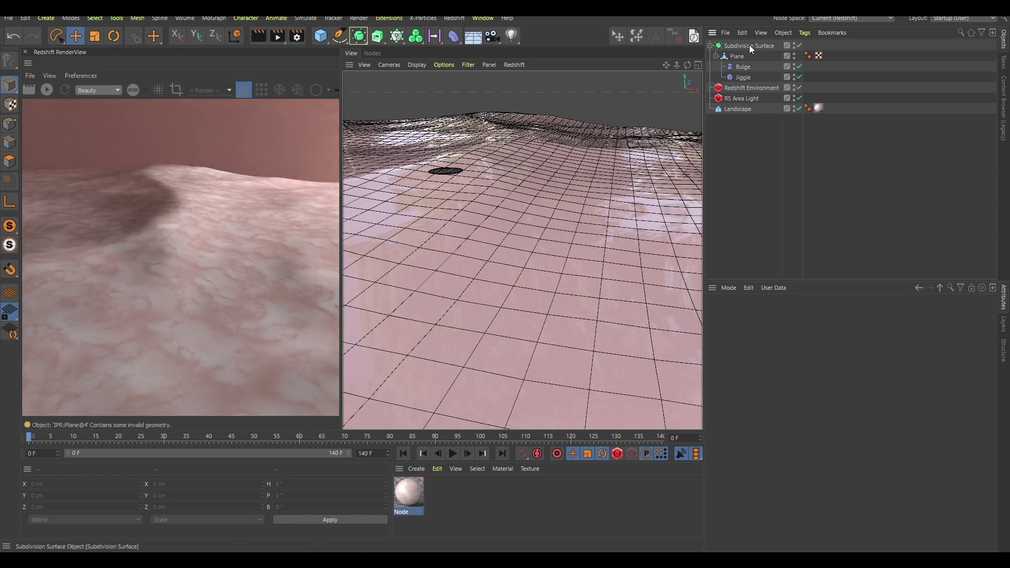
pyautogui.click(748, 45)
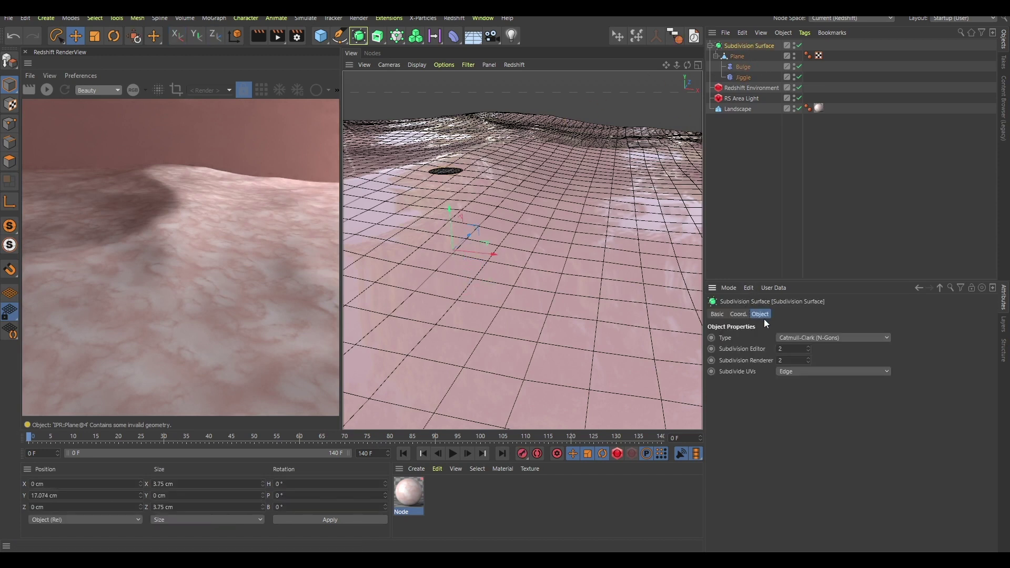
pyautogui.click(738, 314)
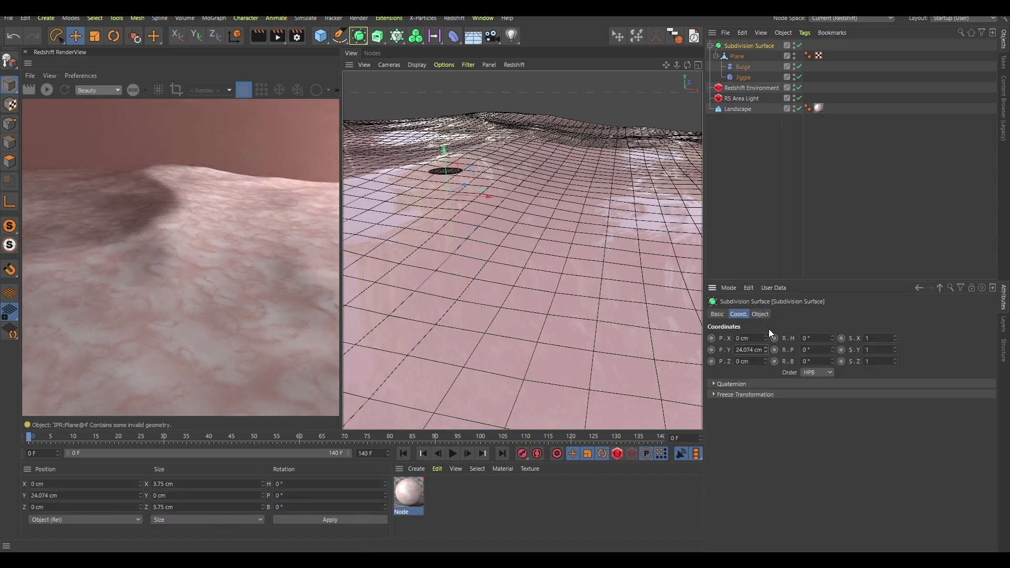
# Lower the Subdivision Surface to Y -2.264 cm, bringing the stem's base down to the landscape, with the Jiggle deformer enabled
pyautogui.press('F8')
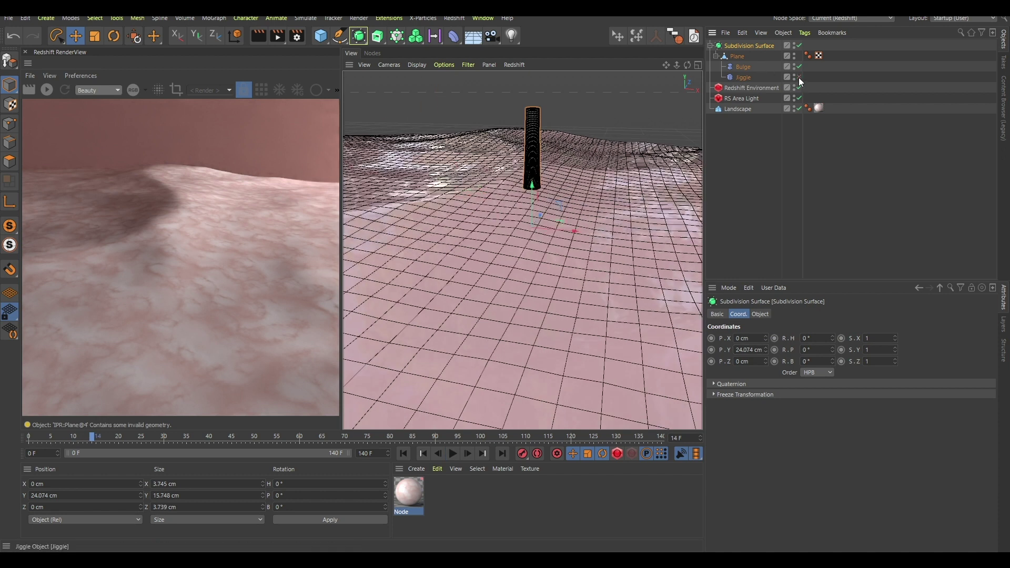
pyautogui.moveTo(531, 190); pyautogui.dragTo(537, 293)
pyautogui.click(799, 78)
# Play the animation in stages and check the stem's growth and jiggle from several distances
pyautogui.press('F8')
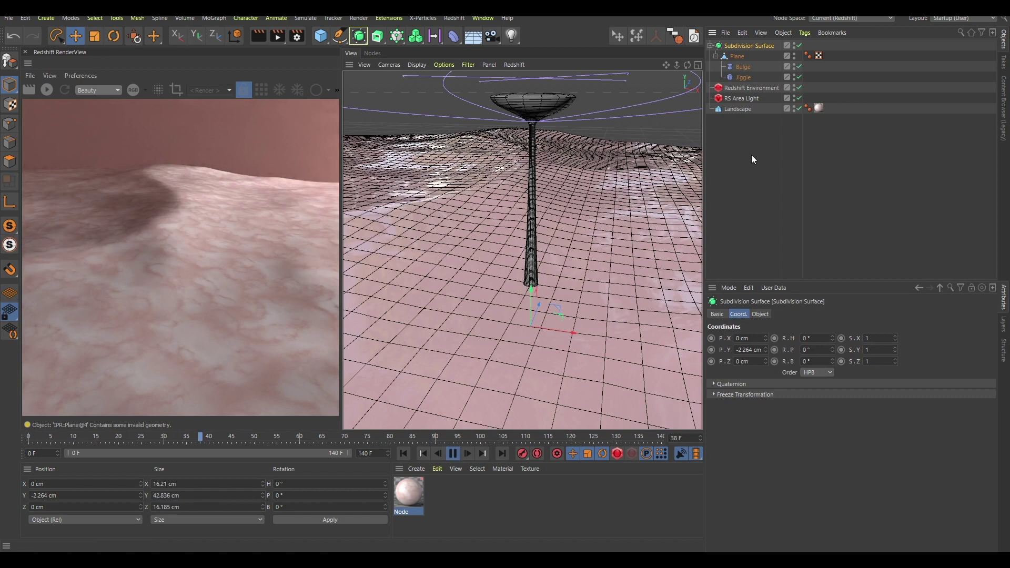
pyautogui.press('F8')
pyautogui.scroll(-4, 607, 264)
pyautogui.keyDown('alt'); pyautogui.moveTo(607, 264); pyautogui.dragTo(602, 254, button='middle'); pyautogui.keyUp('alt')
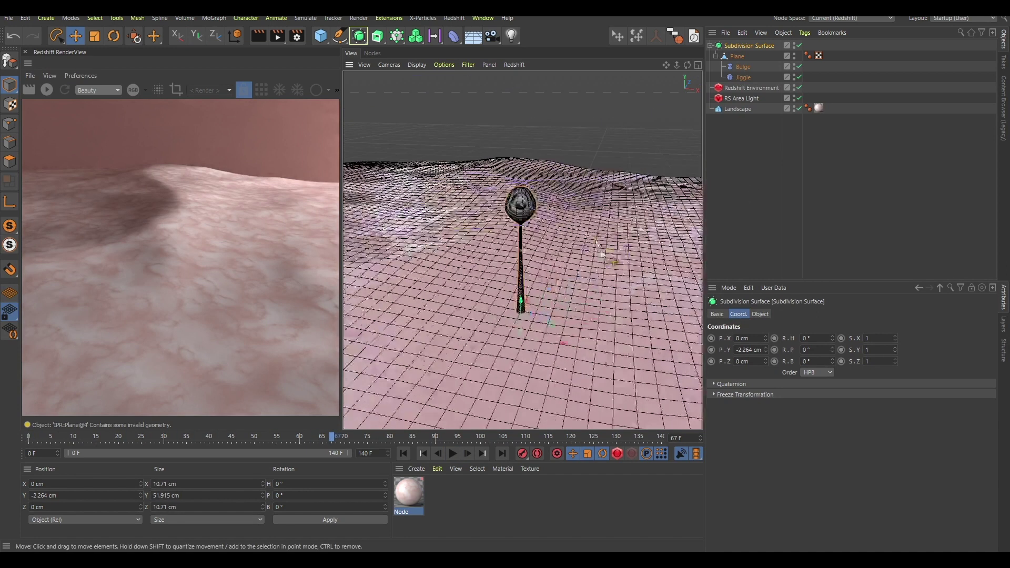
pyautogui.scroll(4, 518, 215)
pyautogui.press('F8')
pyautogui.press('F8')
# Replay from frame 0 with the live Redshift render running, stop at frame 48 and frame the full stem and bulb
pyautogui.hotkey('shift', 'f')
pyautogui.press('F8')
pyautogui.press('F8')
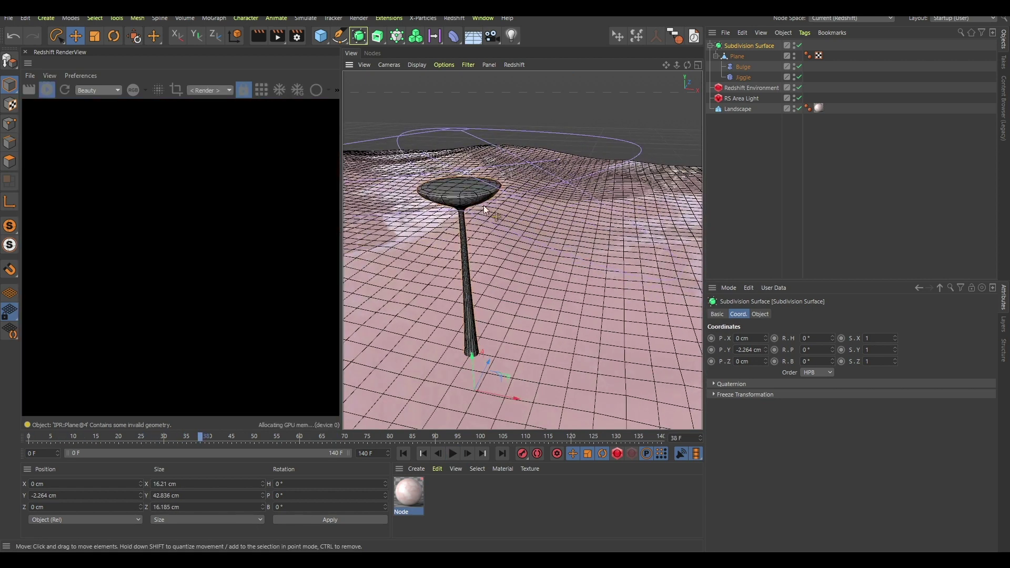
pyautogui.press('F8')
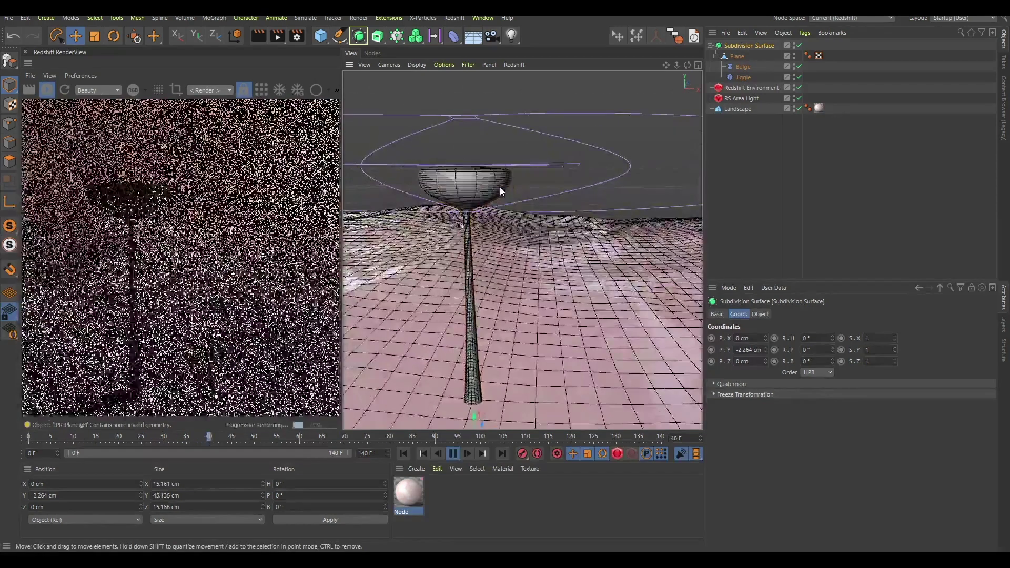
pyautogui.press('F8')
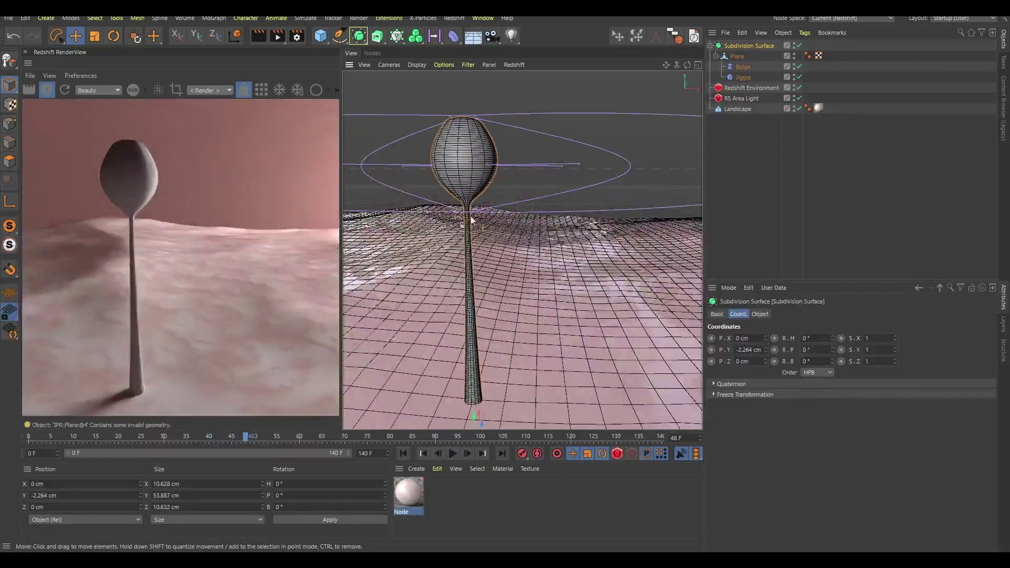
pyautogui.keyDown('alt'); pyautogui.moveTo(469, 174); pyautogui.dragTo(481, 156, button='middle'); pyautogui.keyUp('alt')
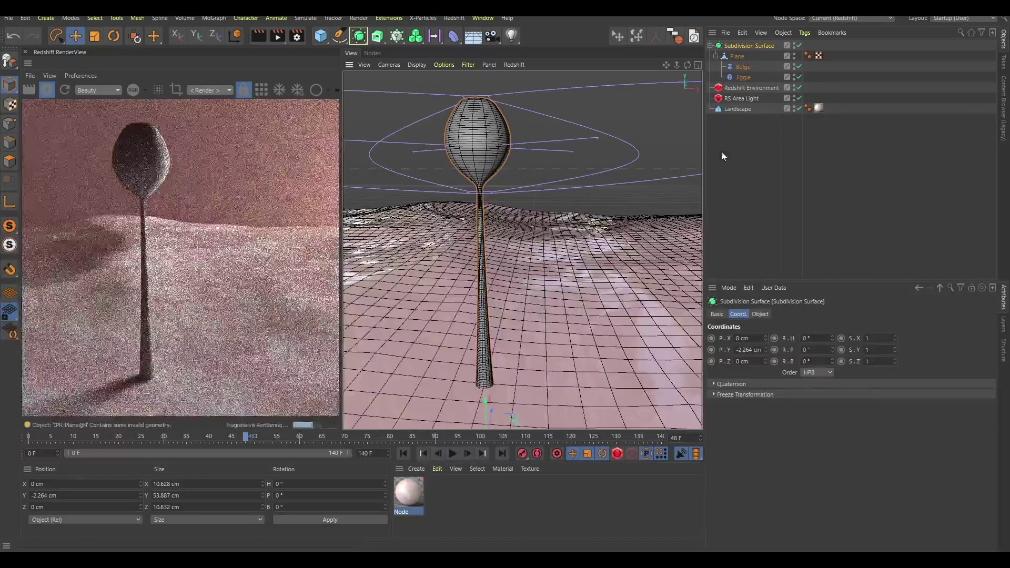
pyautogui.click(747, 181)
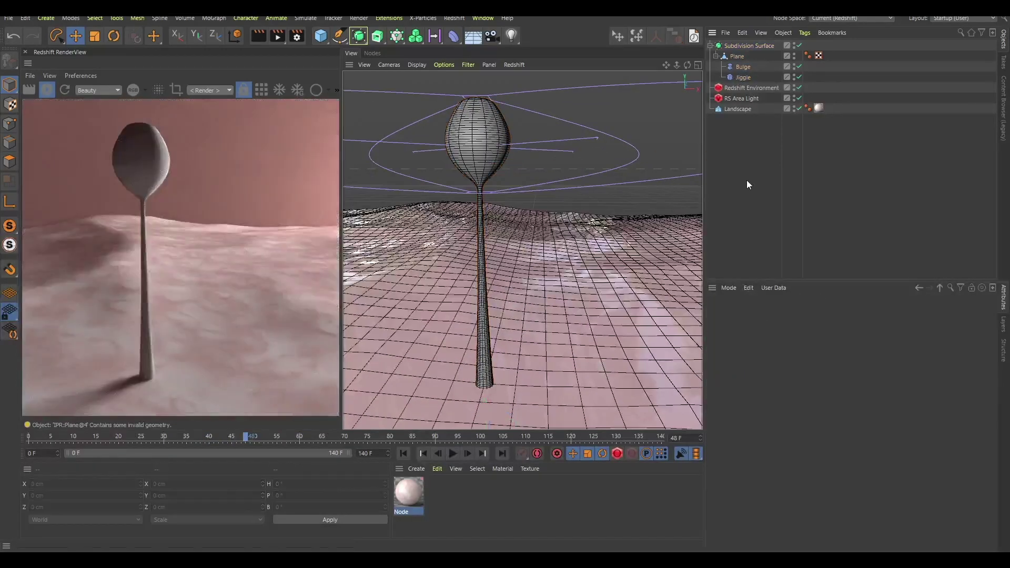
pyautogui.doubleClick(452, 505)
pyautogui.moveTo(407, 493); pyautogui.dragTo(749, 170)
pyautogui.moveTo(750, 45); pyautogui.dragTo(749, 47)
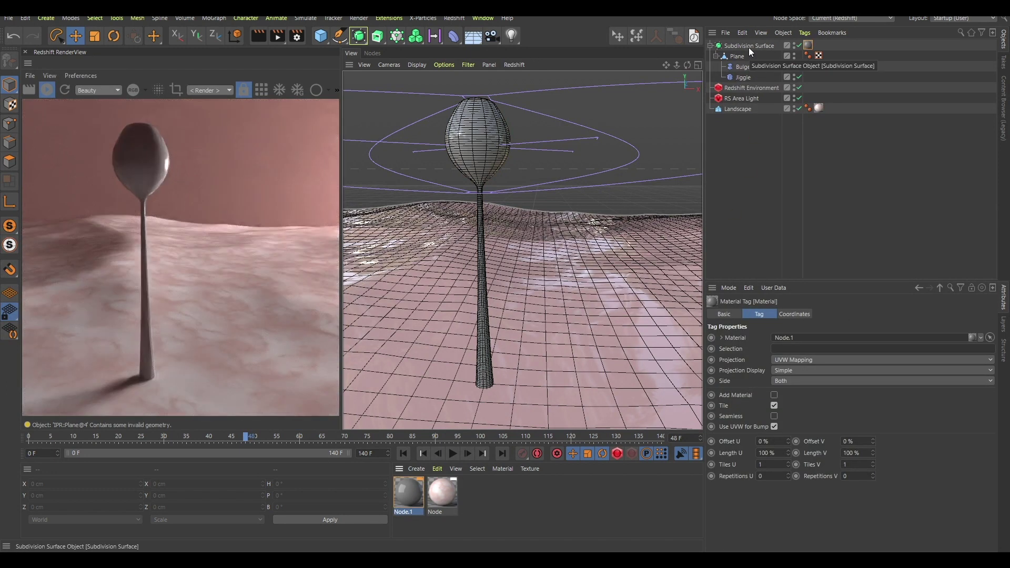
pyautogui.click(412, 487)
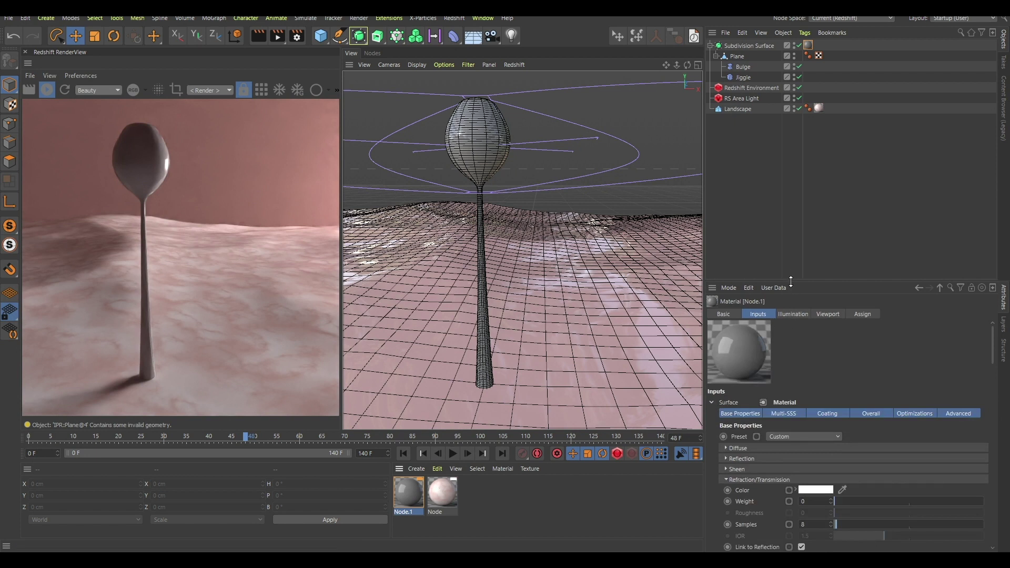
pyautogui.moveTo(790, 282); pyautogui.dragTo(762, 169)
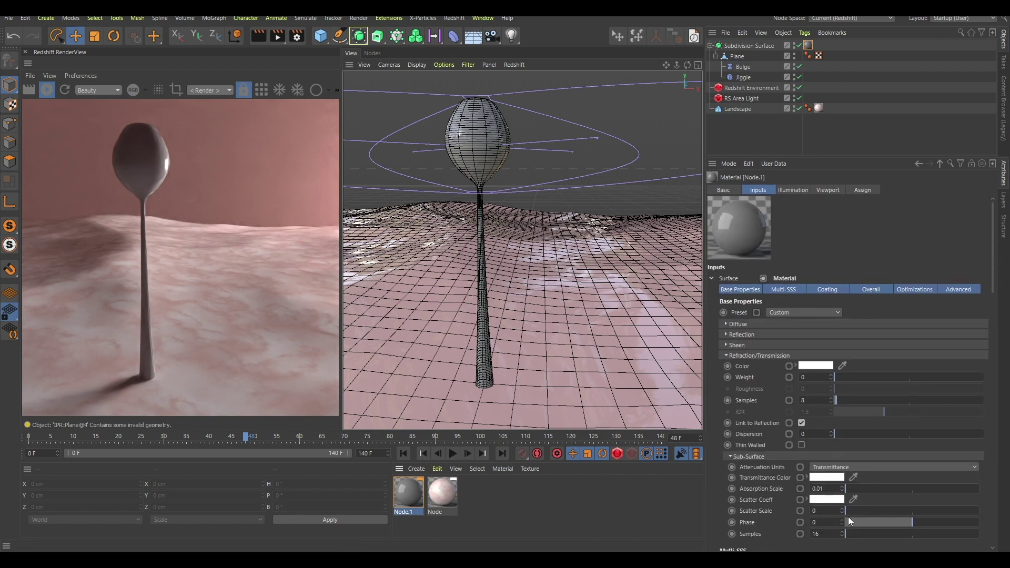
pyautogui.moveTo(847, 511); pyautogui.dragTo(851, 509)
pyautogui.click(479, 524)
pyautogui.click(421, 497)
pyautogui.press('Delete')
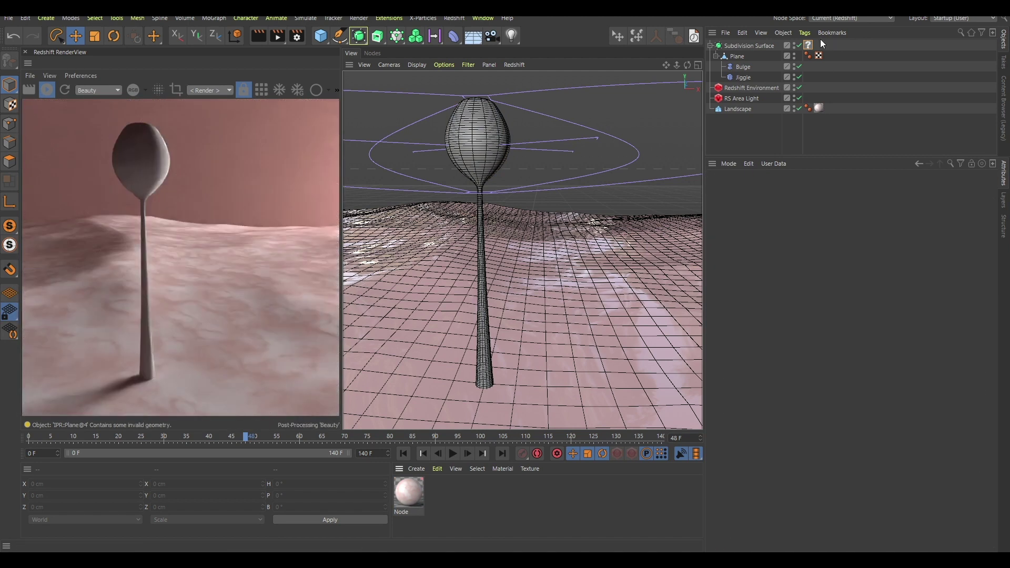
# Duplicate the landscape material as Node.1, apply it to the stem's Plane and set its Sub-Surface Scatter Scale to about 0.988
pyautogui.keyDown('ctrl'); pyautogui.moveTo(415, 495); pyautogui.dragTo(499, 153); pyautogui.keyUp('ctrl')
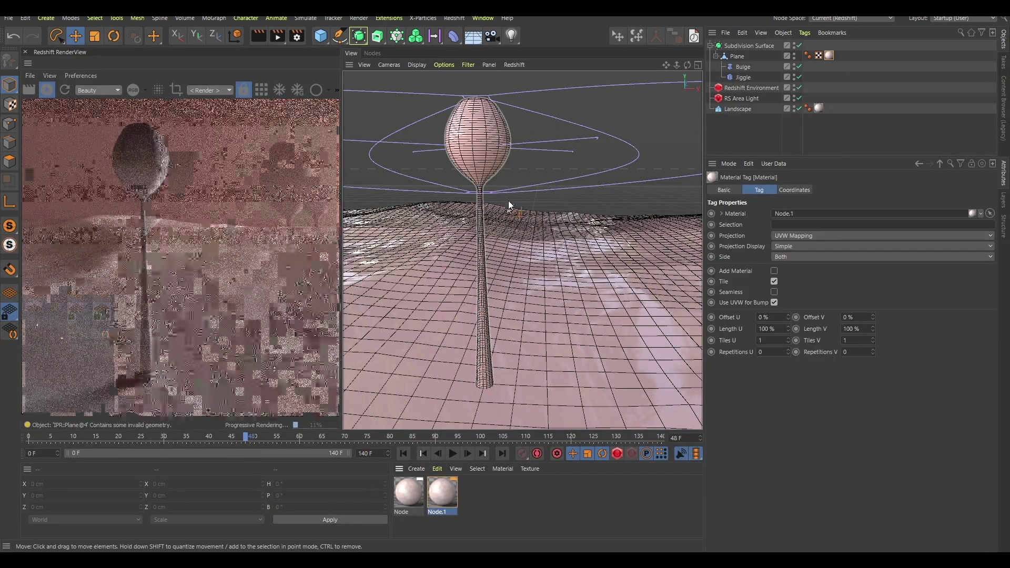
pyautogui.click(444, 494)
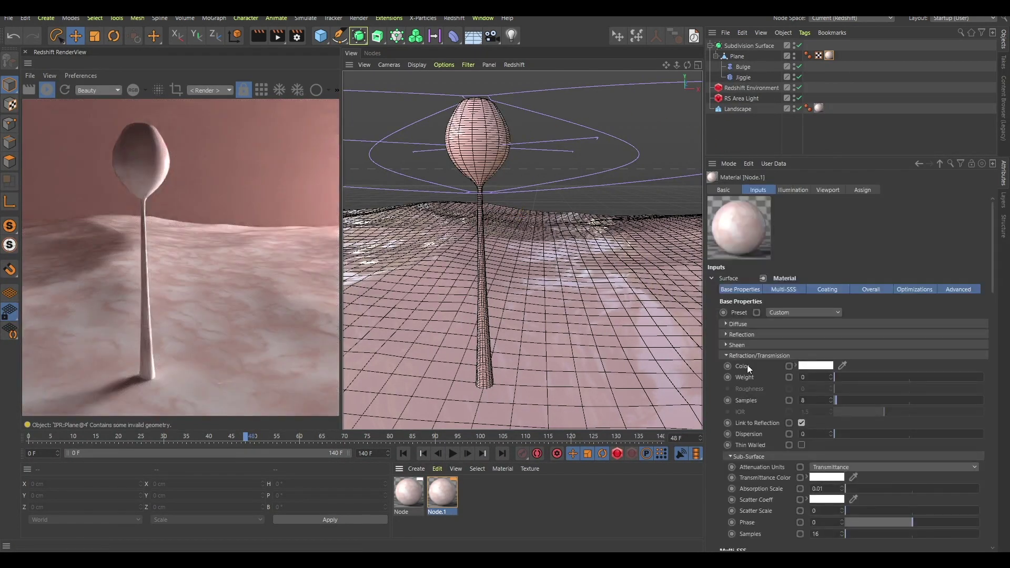
pyautogui.scroll(-3, 990, 284)
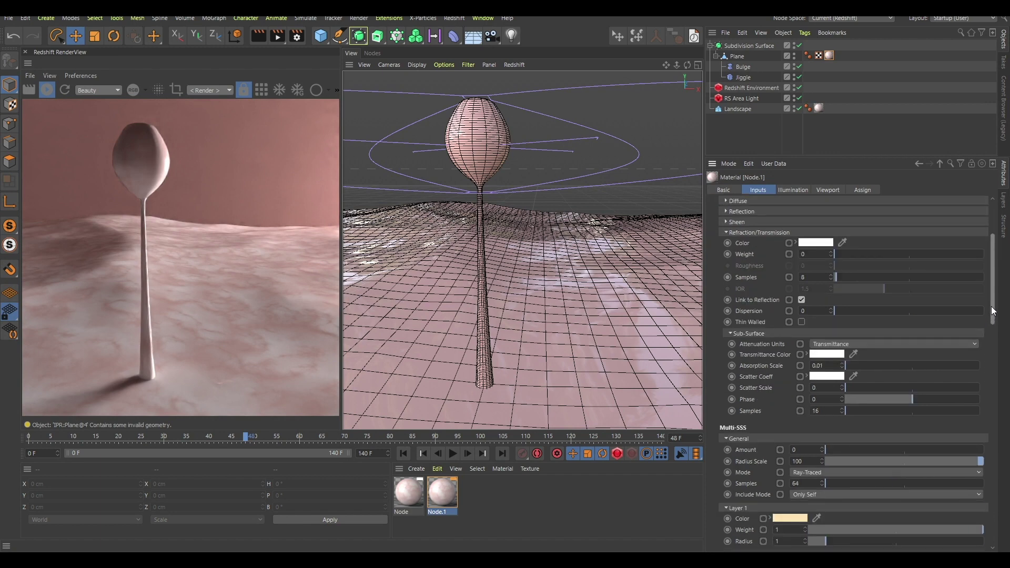
pyautogui.moveTo(848, 388); pyautogui.dragTo(896, 393)
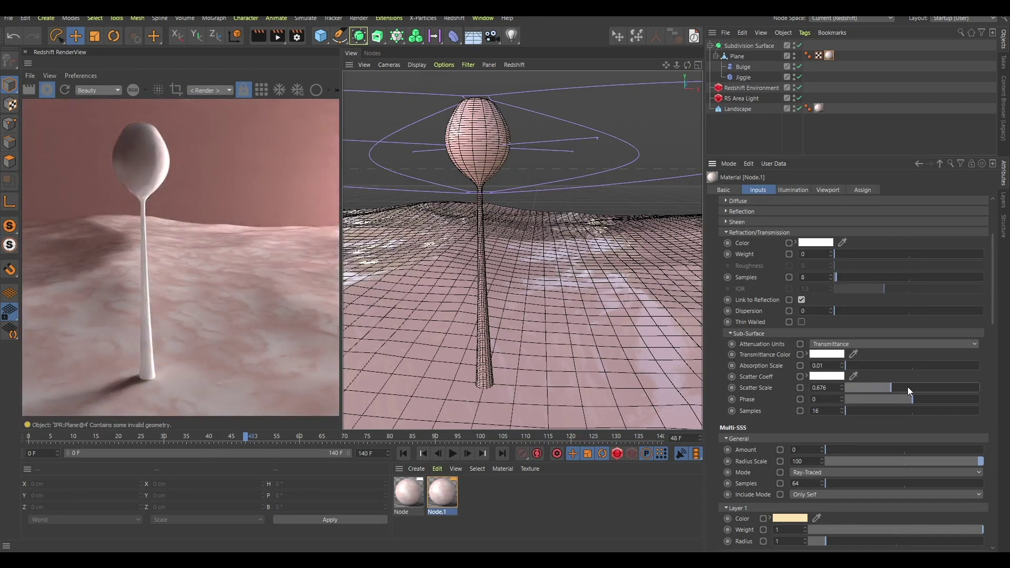
# Set Node.1's Sub-Surface Transmittance Color to a muted reddish pink
pyautogui.click(824, 354)
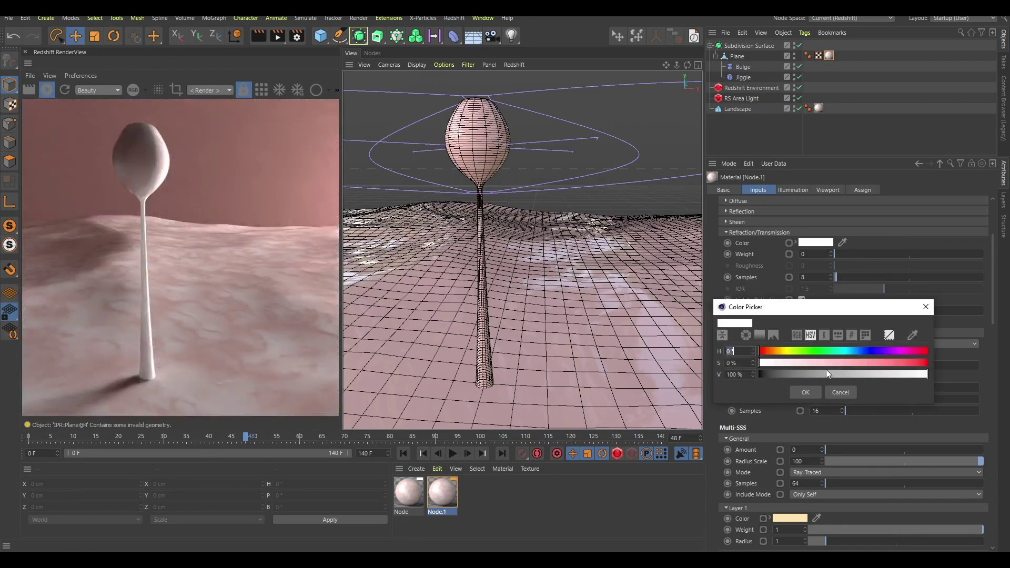
pyautogui.click(764, 351)
pyautogui.click(816, 363)
pyautogui.moveTo(837, 364); pyautogui.dragTo(879, 361)
pyautogui.click(827, 375)
pyautogui.click(815, 394)
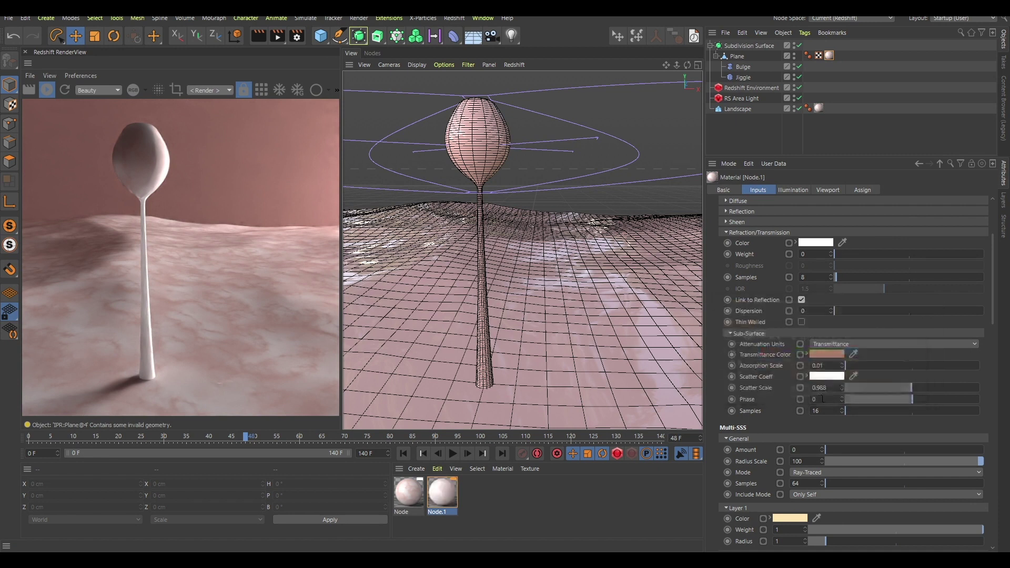
pyautogui.click(834, 354)
pyautogui.click(818, 366)
pyautogui.click(811, 394)
# Add a second RS Area Light, rotate it to a heading of -184.637° in the top view and scale it down strongly
pyautogui.hotkey('shift', 'c')
pyautogui.write('area')
pyautogui.press('Return')
pyautogui.press('e')
pyautogui.press('F2')
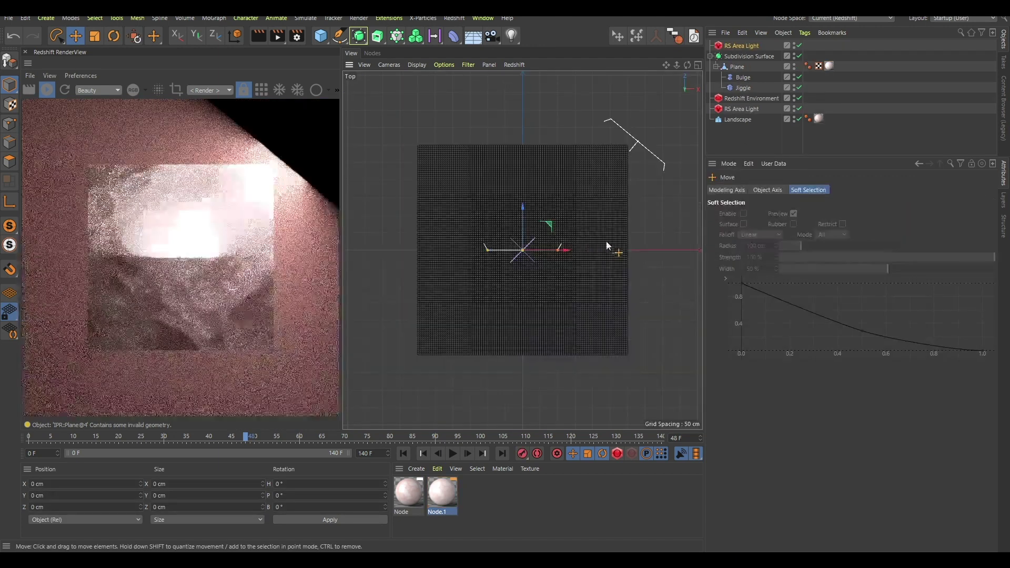
pyautogui.press('r')
pyautogui.moveTo(634, 223); pyautogui.dragTo(468, 260)
pyautogui.press('t')
pyautogui.moveTo(651, 198); pyautogui.dragTo(452, 260)
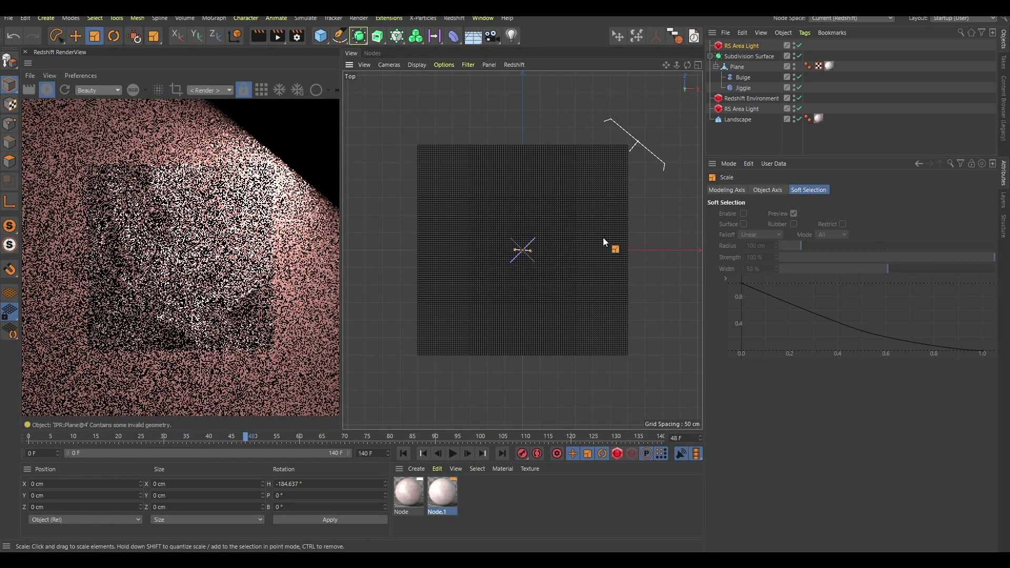
# Shrink the new area light further and place it just behind the bulb at about X -1.538, Y 55.352, Z 10.601 cm
pyautogui.press('F3')
pyautogui.press('e')
pyautogui.moveTo(559, 210); pyautogui.dragTo(564, 193)
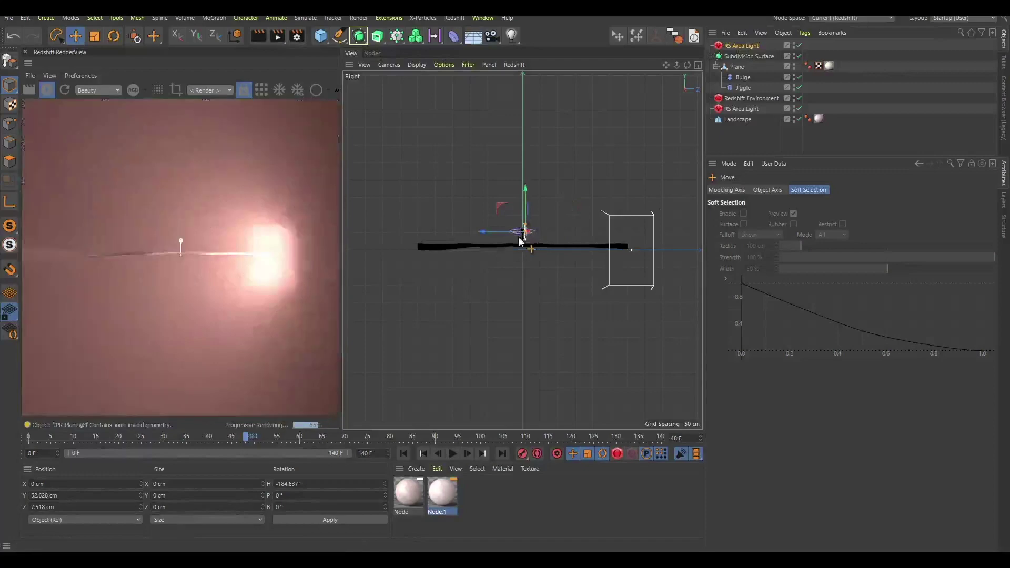
pyautogui.press('o')
pyautogui.press('t')
pyautogui.moveTo(635, 157); pyautogui.dragTo(553, 276)
pyautogui.press('e')
pyautogui.moveTo(623, 188); pyautogui.dragTo(629, 185)
pyautogui.press('F1')
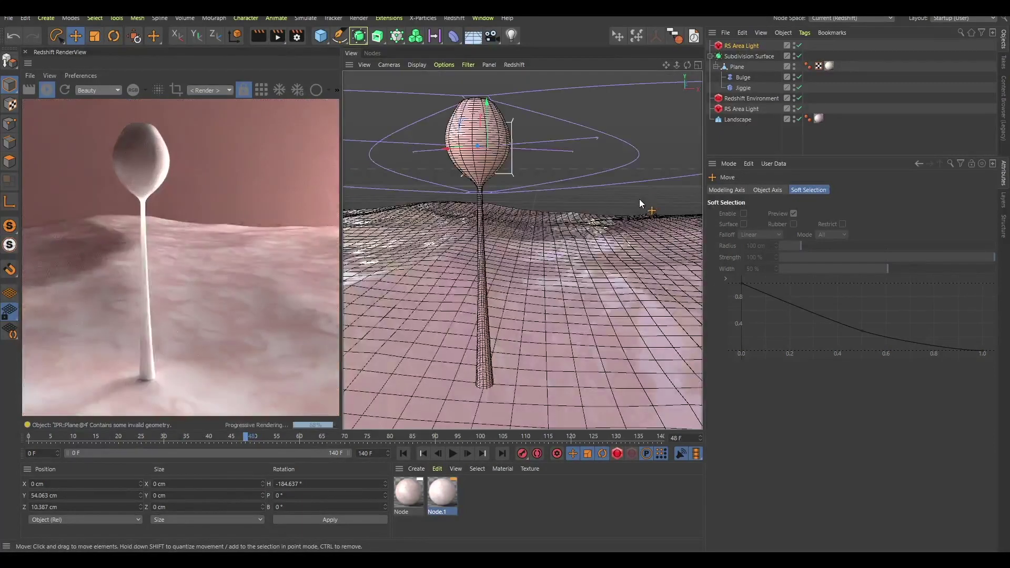
pyautogui.press('t')
pyautogui.moveTo(588, 115); pyautogui.dragTo(546, 128)
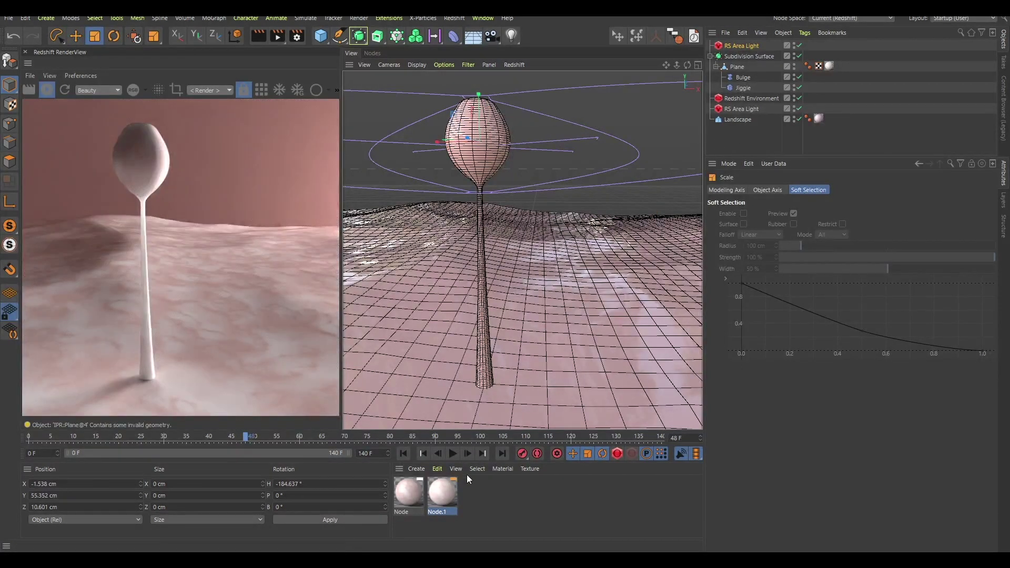
pyautogui.click(446, 496)
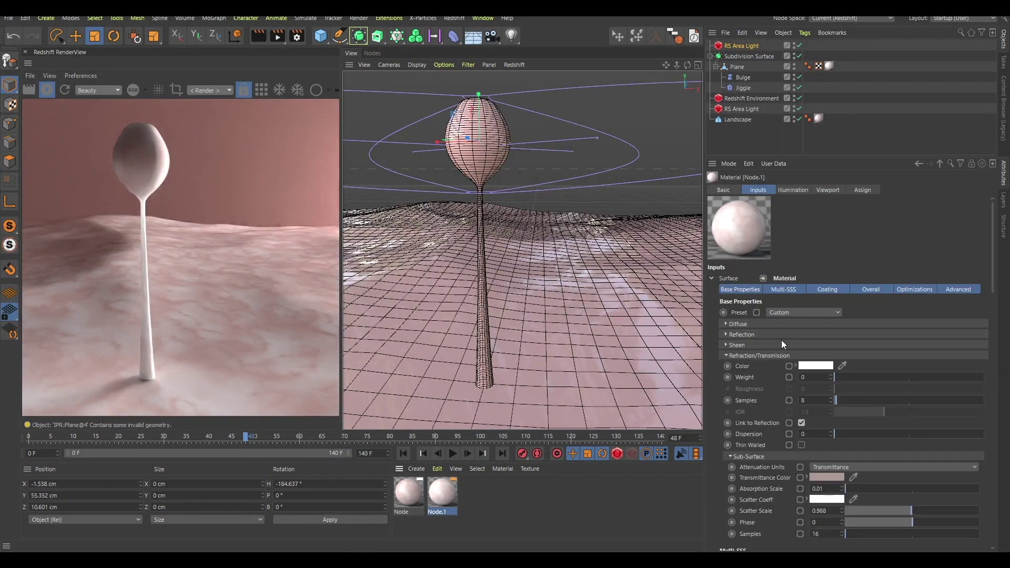
pyautogui.click(748, 356)
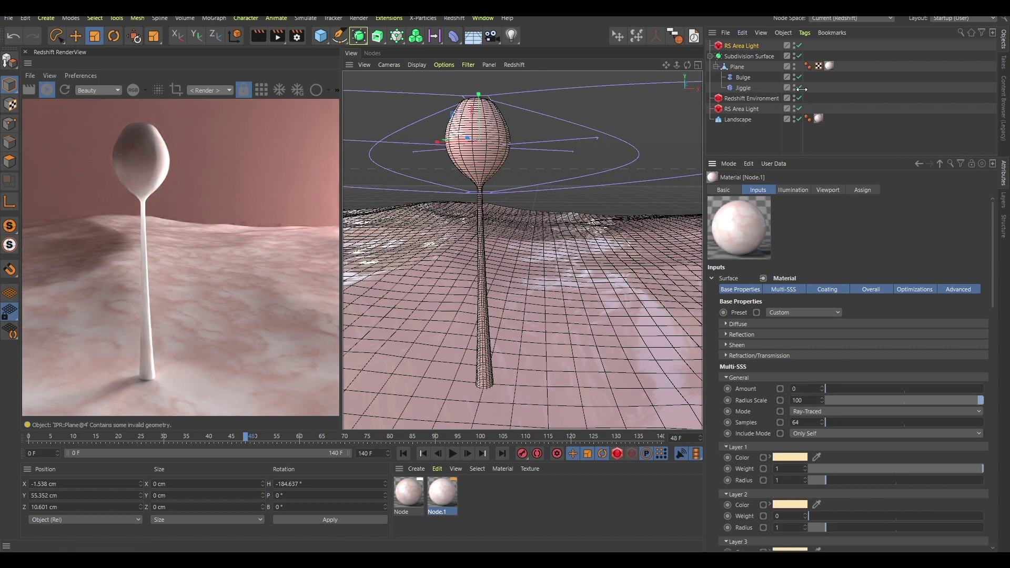
# Collapse the stem's Subdivision Surface hierarchy and duplicate it directly above the original, ready for moving
pyautogui.click(711, 57)
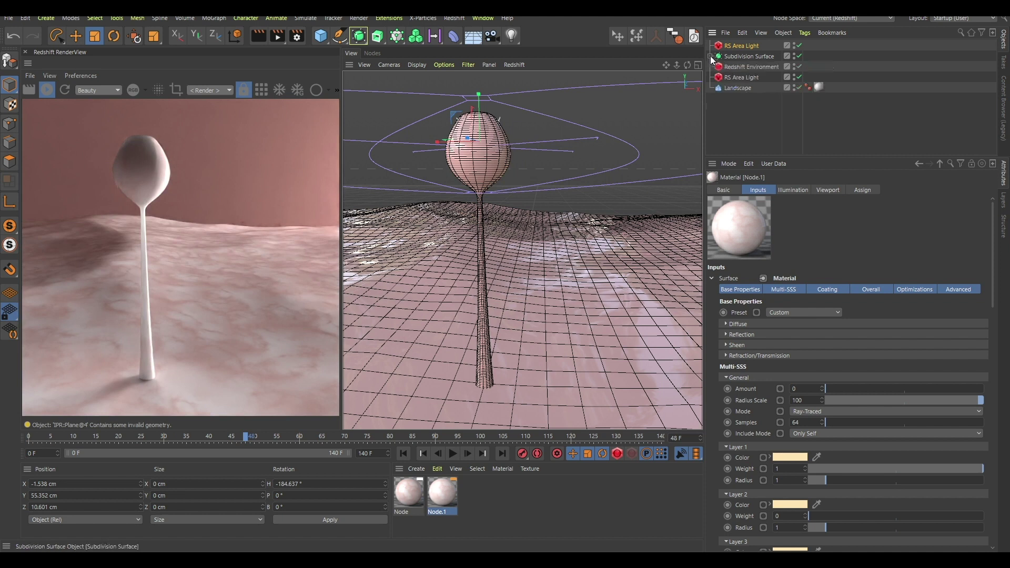
pyautogui.click(745, 57)
pyautogui.keyDown('ctrl'); pyautogui.moveTo(739, 56); pyautogui.dragTo(741, 51); pyautogui.keyUp('ctrl')
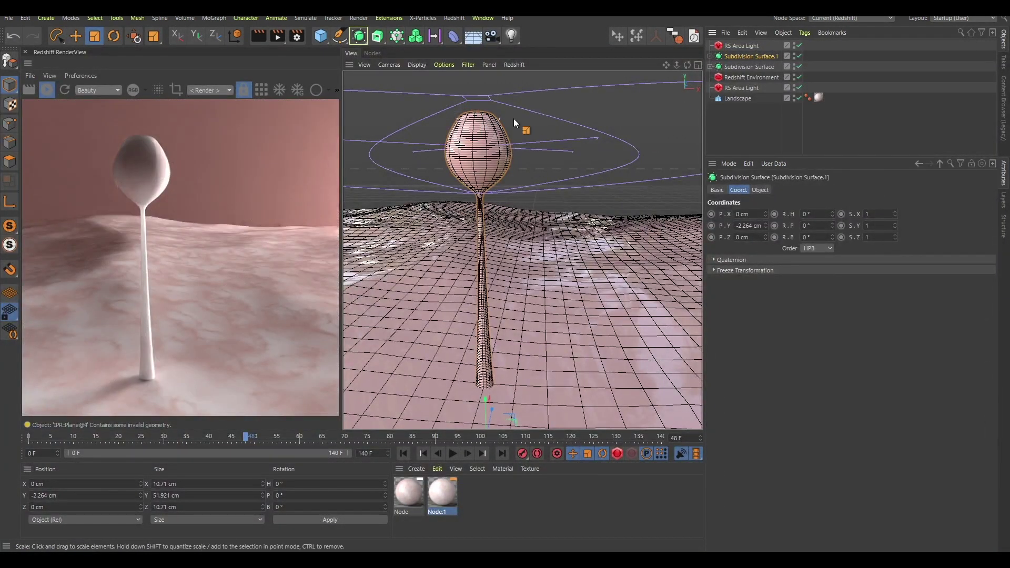
pyautogui.press('e')
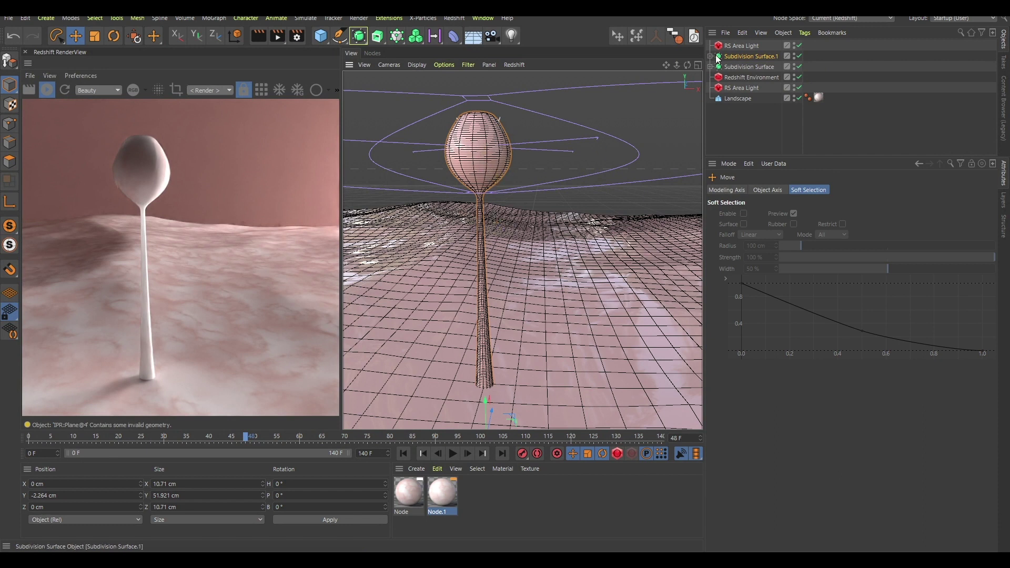
# Add a Plain effector and nest it below the Plane inside the duplicated Subdivision Surface.1
pyautogui.hotkey('shift', 'c')
pyautogui.write('plain')
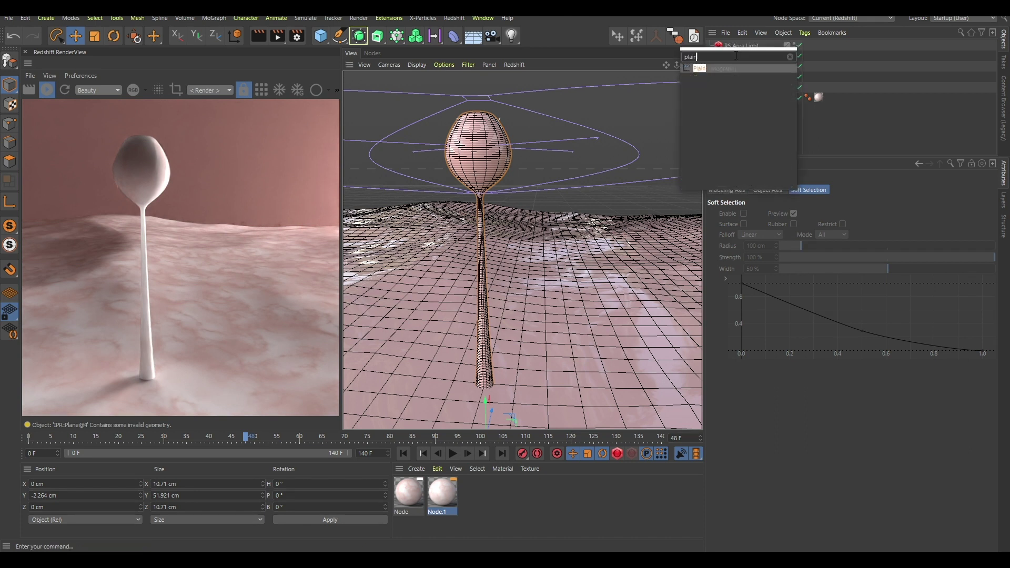
pyautogui.press('Return')
pyautogui.moveTo(734, 48); pyautogui.dragTo(742, 78)
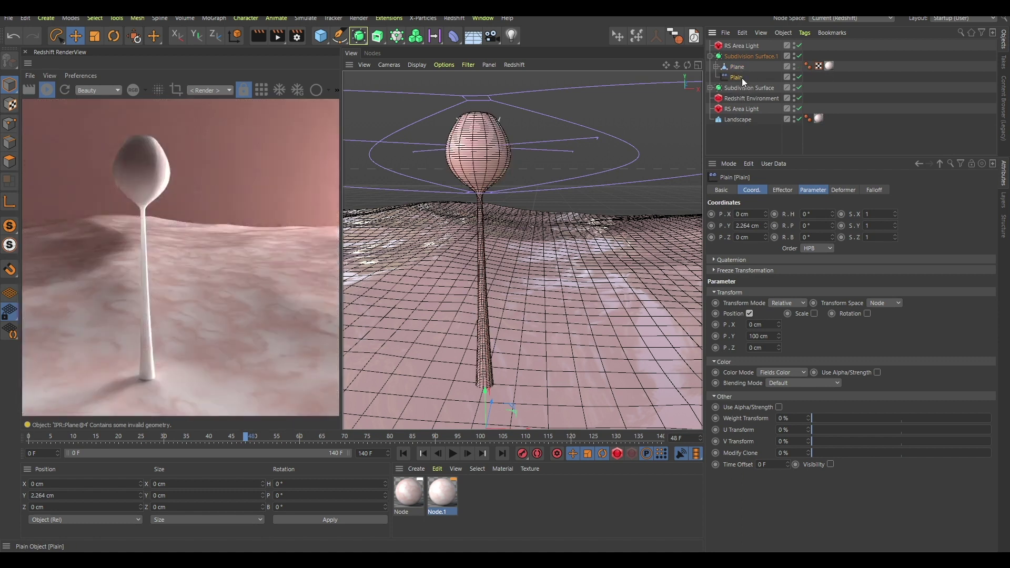
# Set the Plain effector's deformation to Point and its Y position offset to 0 cm
pyautogui.click(846, 189)
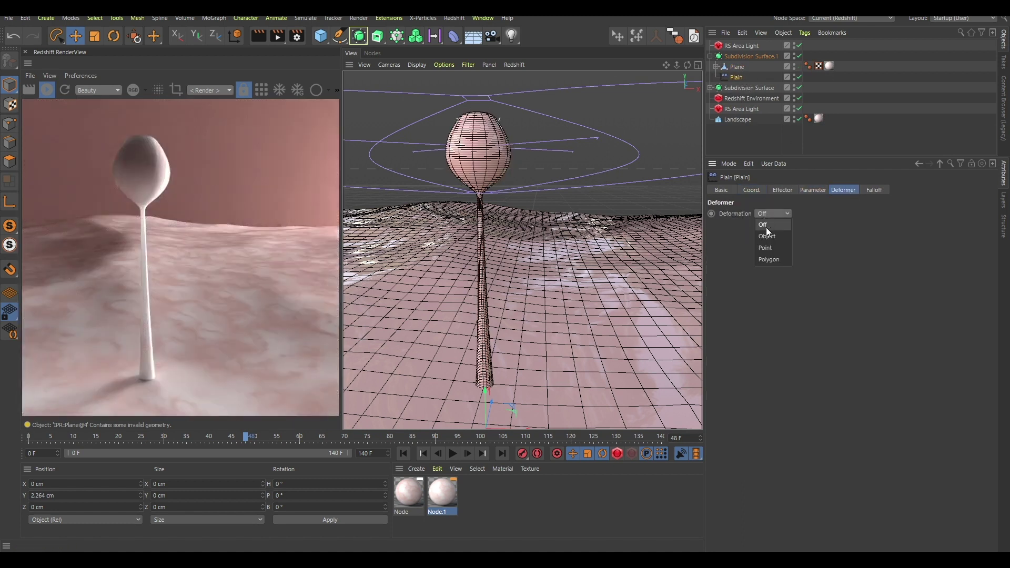
pyautogui.click(769, 247)
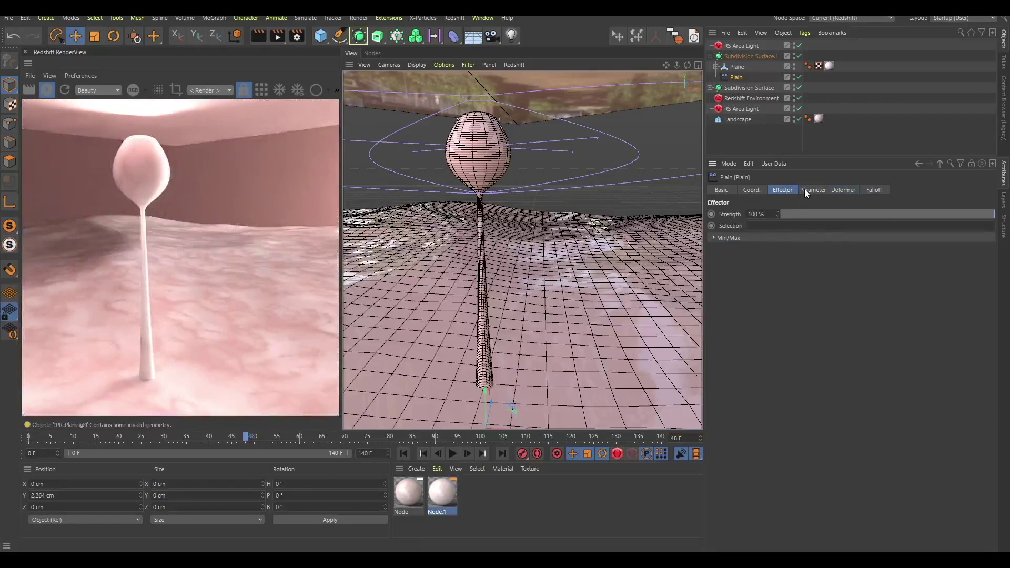
pyautogui.click(804, 191)
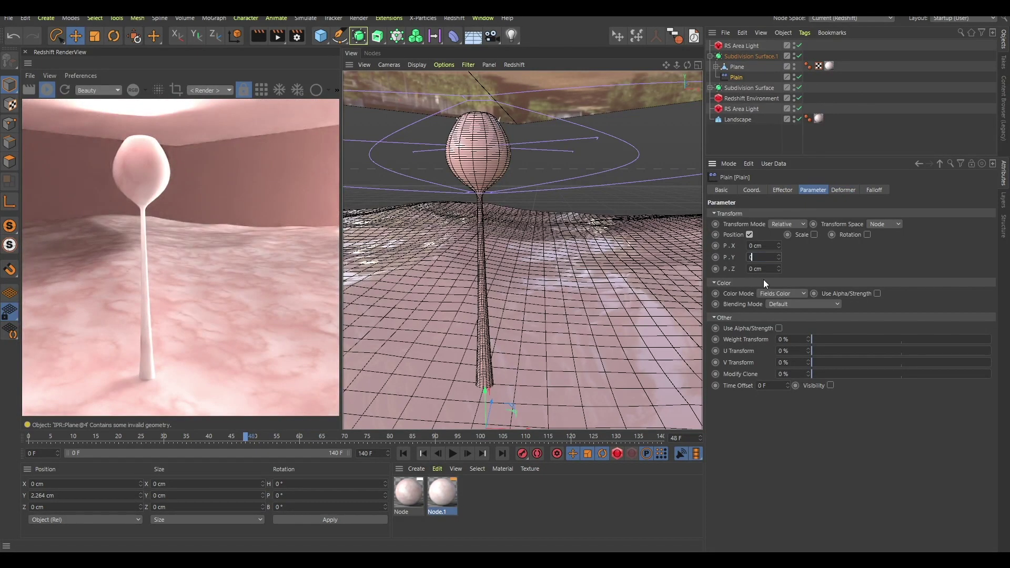
pyautogui.press('Return')
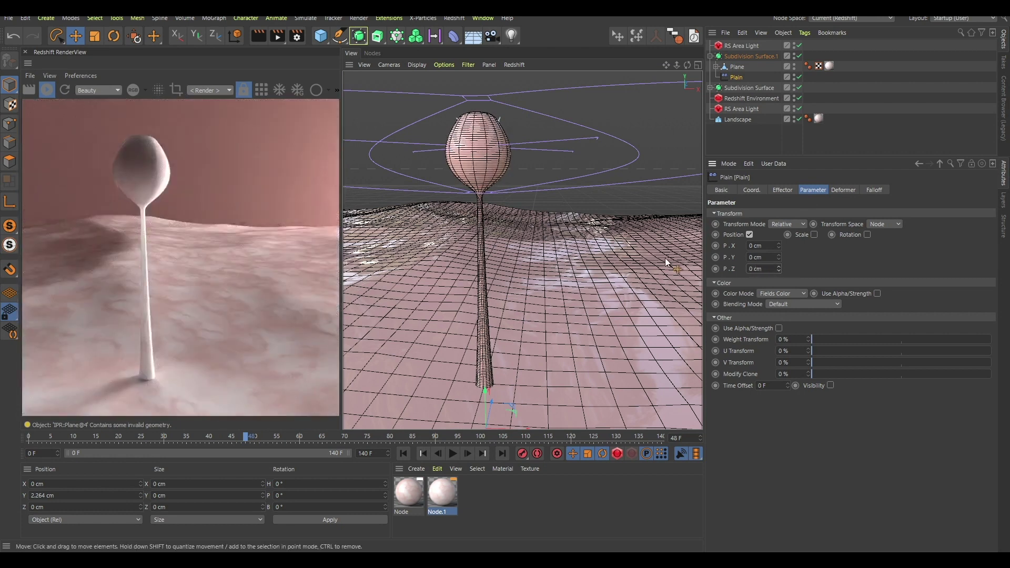
# Switch the viewport to wireframe display and set the Plain effector's Z position offset to -0.6 cm
pyautogui.press('n')
pyautogui.press('g')
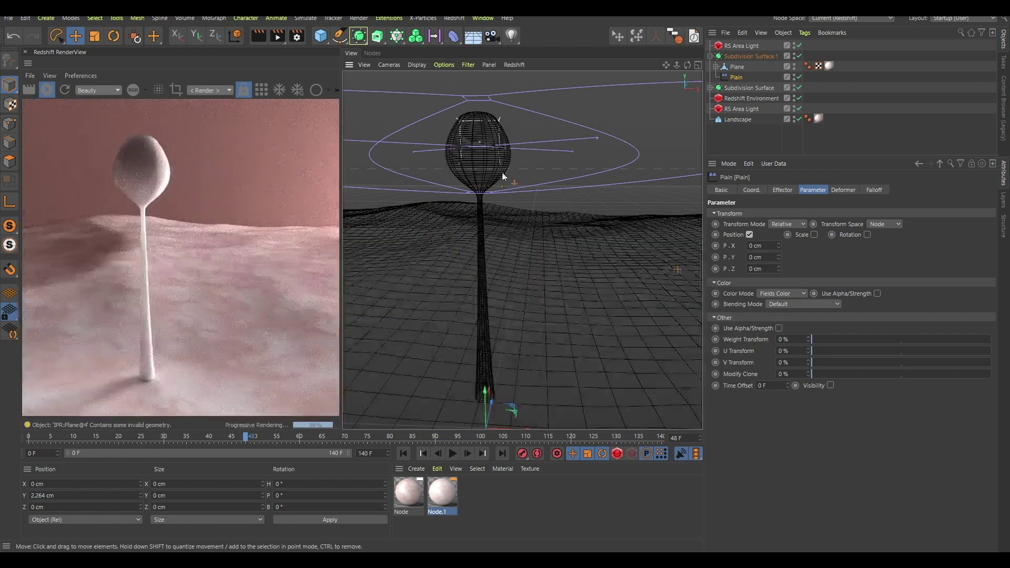
pyautogui.scroll(3, 500, 157)
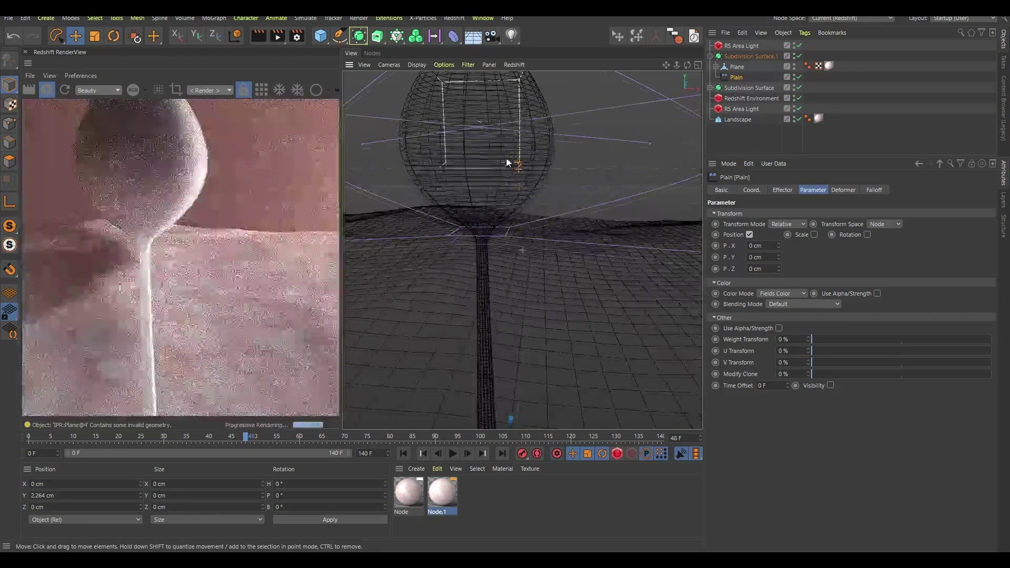
pyautogui.keyDown('alt'); pyautogui.moveTo(506, 159); pyautogui.dragTo(505, 184, button='middle'); pyautogui.keyUp('alt')
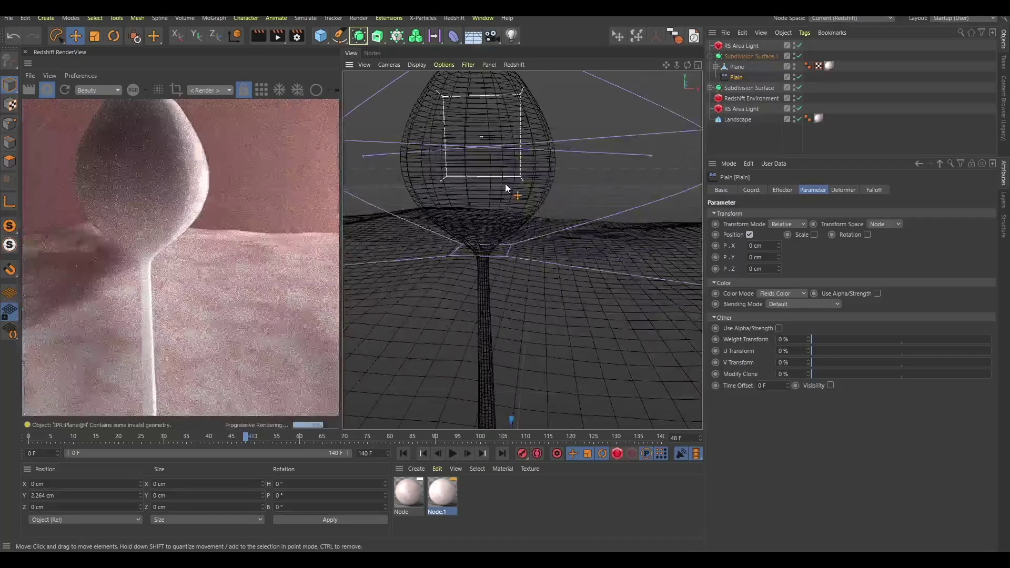
pyautogui.moveTo(778, 267); pyautogui.dragTo(780, 273)
pyautogui.click(780, 272)
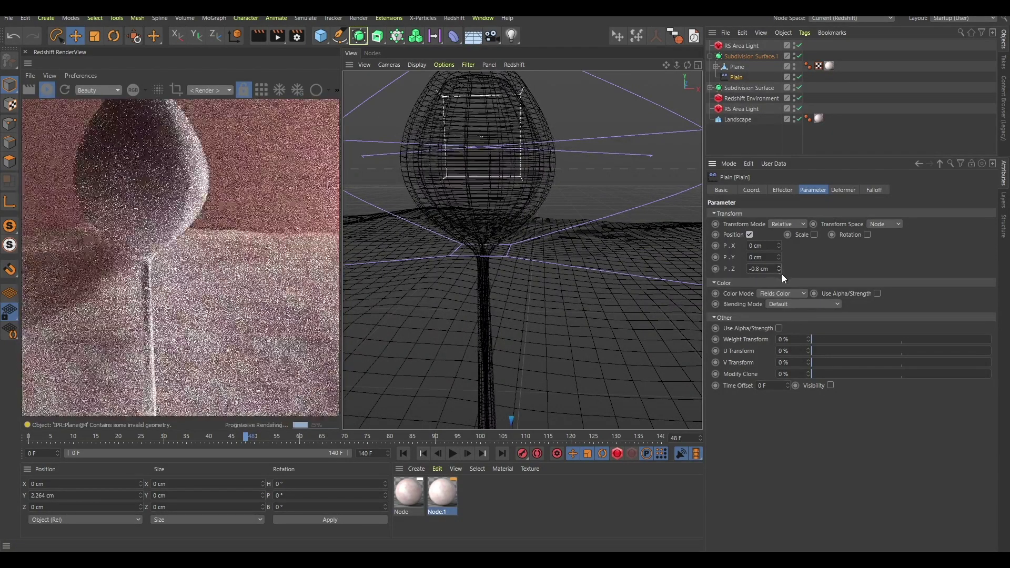
pyautogui.click(779, 267)
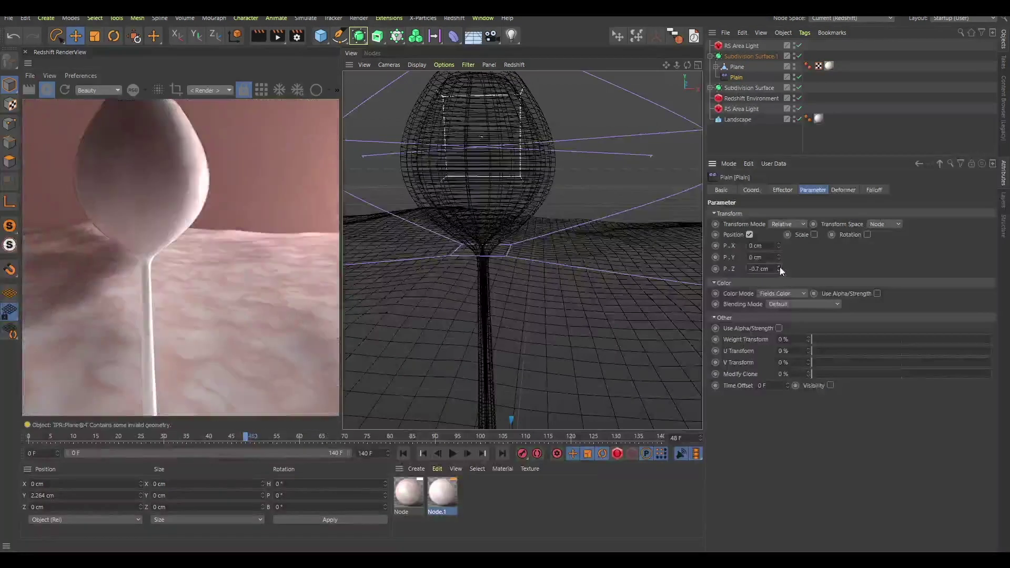
pyautogui.click(778, 267)
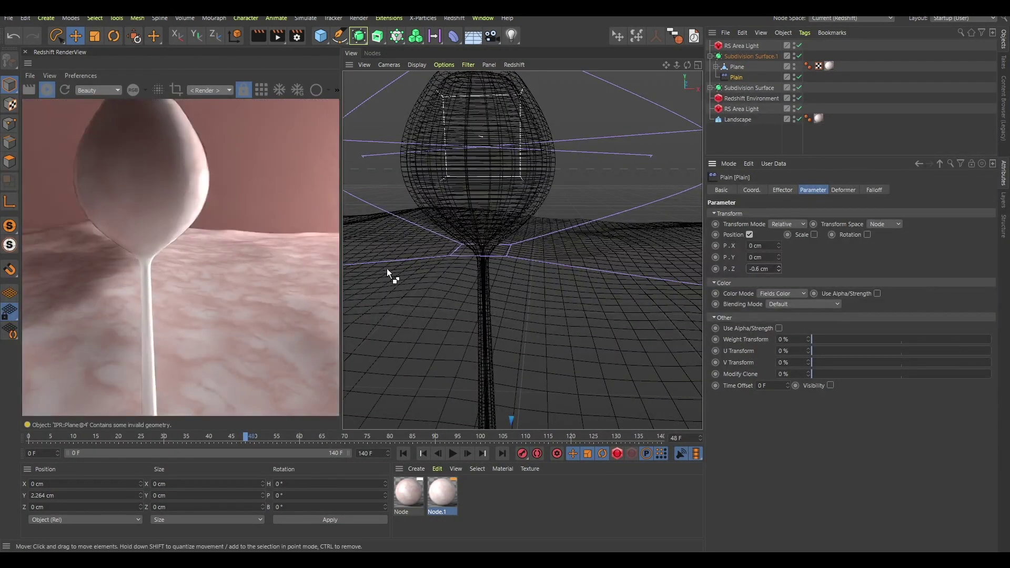
# Set the Redshift progressive passes to 85 in the render settings
pyautogui.hotkey('ctrl', 'b')
pyautogui.moveTo(665, 303); pyautogui.dragTo(682, 303)
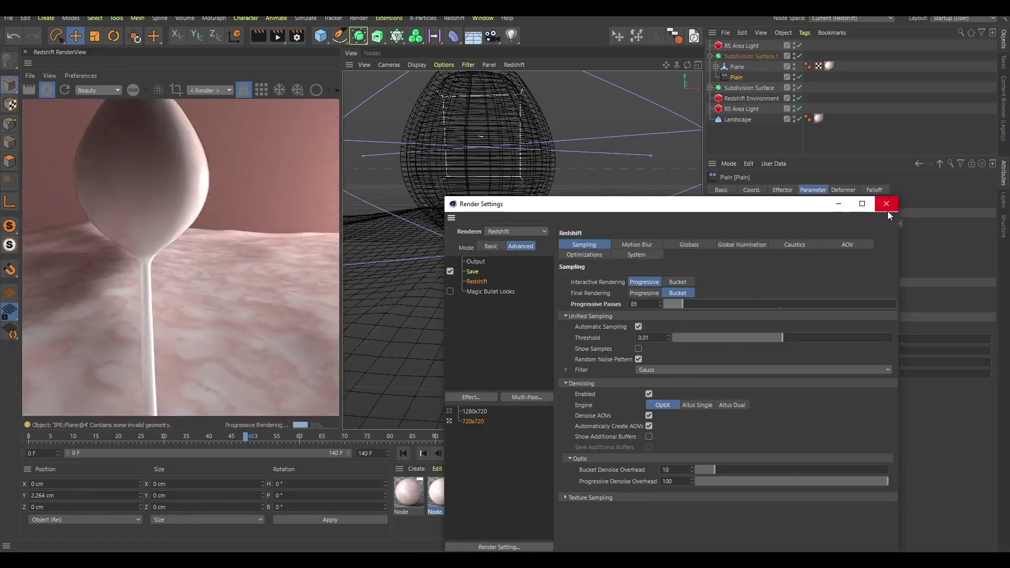
pyautogui.click(887, 203)
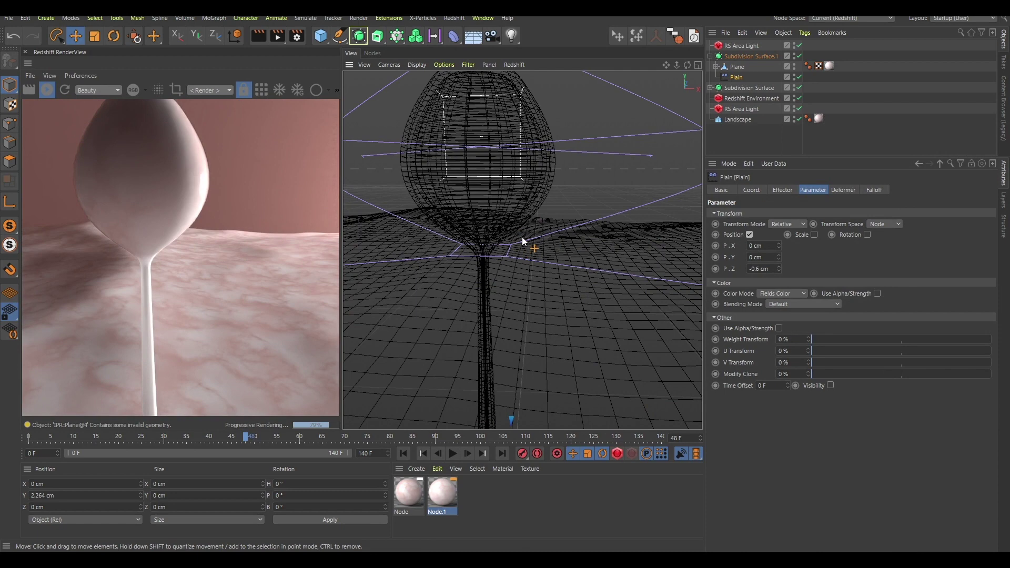
# Frame the whole stem, add a standard Redshift camera from this view and set its focal length to 70 mm
pyautogui.scroll(-4, 524, 232)
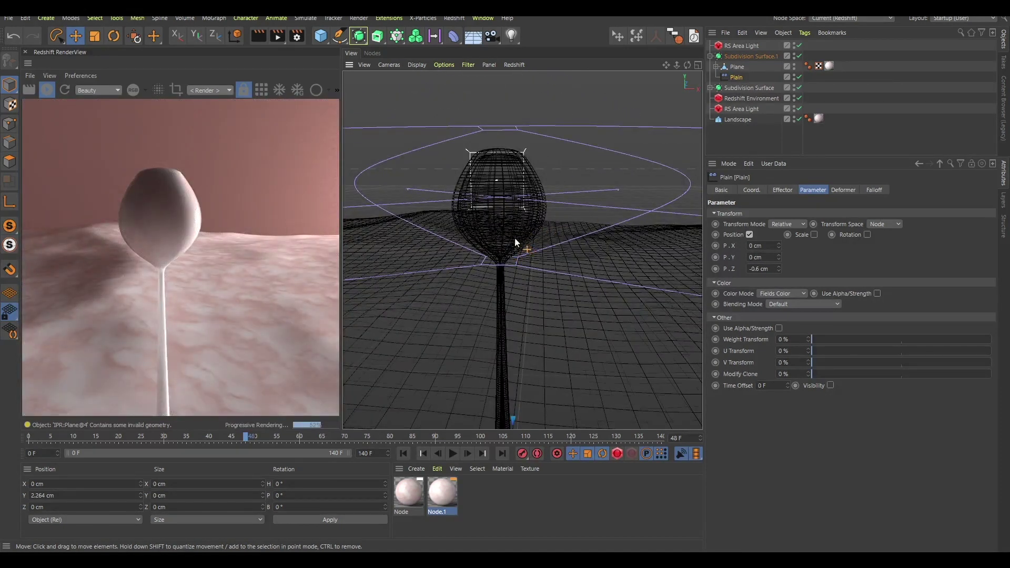
pyautogui.scroll(-5, 518, 238)
pyautogui.keyDown('alt'); pyautogui.moveTo(520, 233); pyautogui.dragTo(500, 225, button='middle'); pyautogui.keyUp('alt')
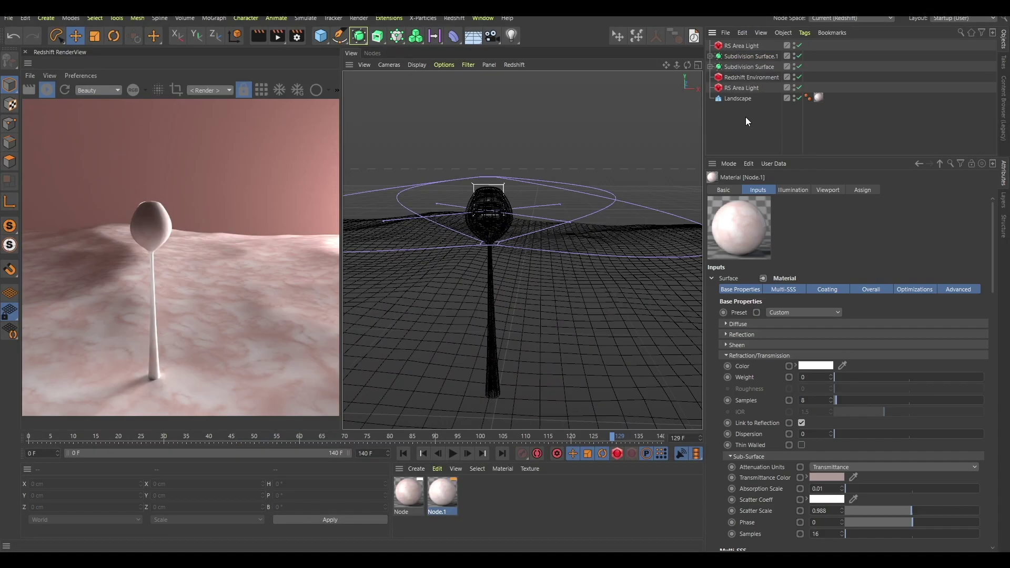
pyautogui.hotkey('shift', 'c')
pyautogui.write('stna')
pyautogui.press('BackSpace')
pyautogui.press('BackSpace')
pyautogui.write('and')
pyautogui.press('Return')
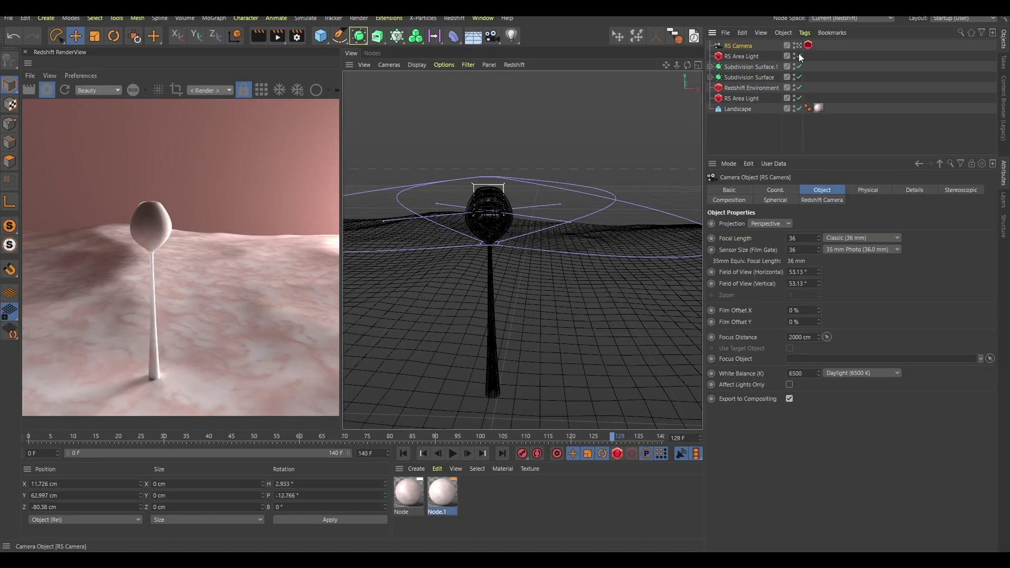
pyautogui.click(797, 238)
pyautogui.press('Return')
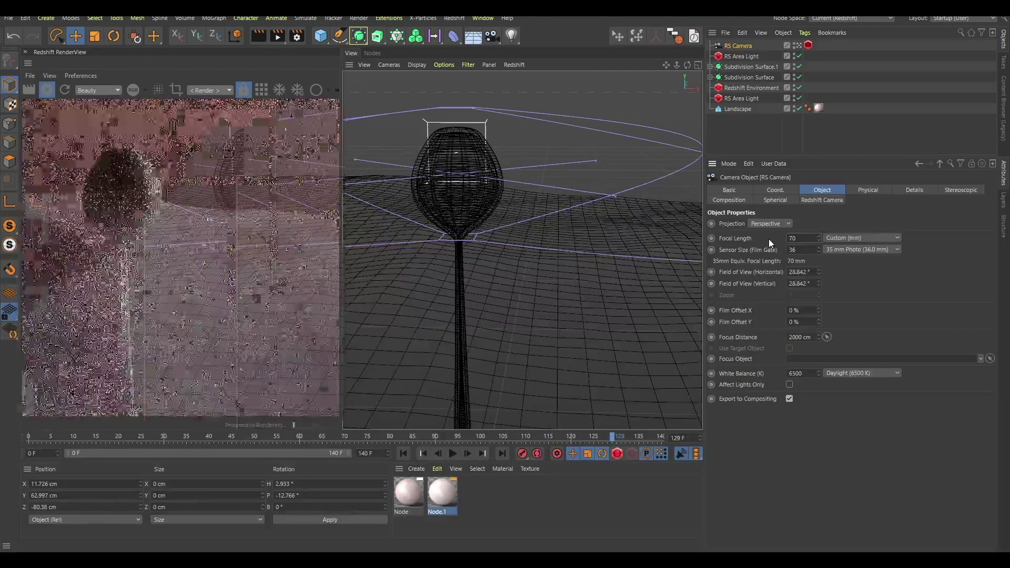
# Override and enable bokeh on the Redshift camera tag, deriving only Focus Distance from the camera
pyautogui.click(808, 45)
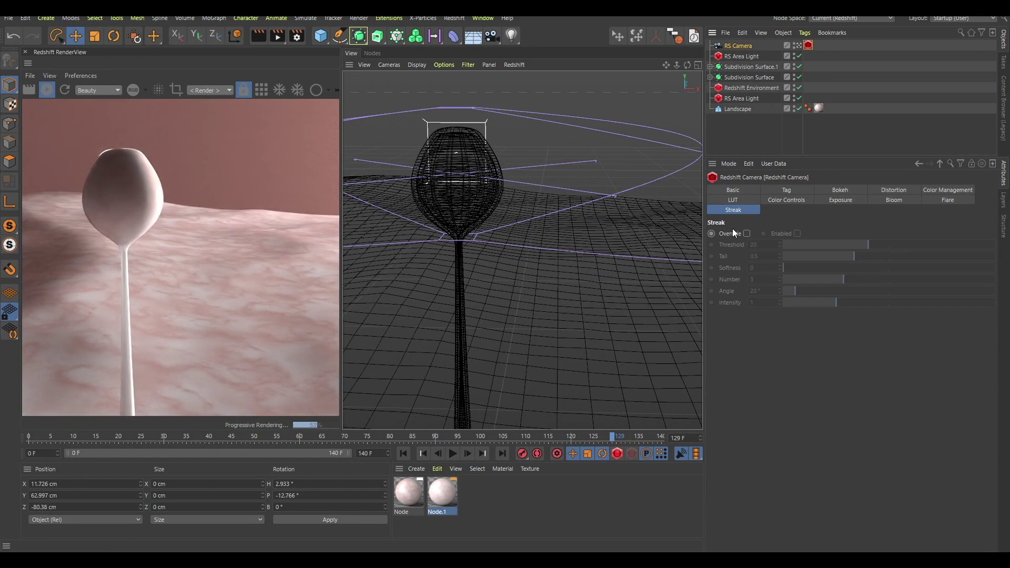
pyautogui.click(833, 190)
pyautogui.click(746, 233)
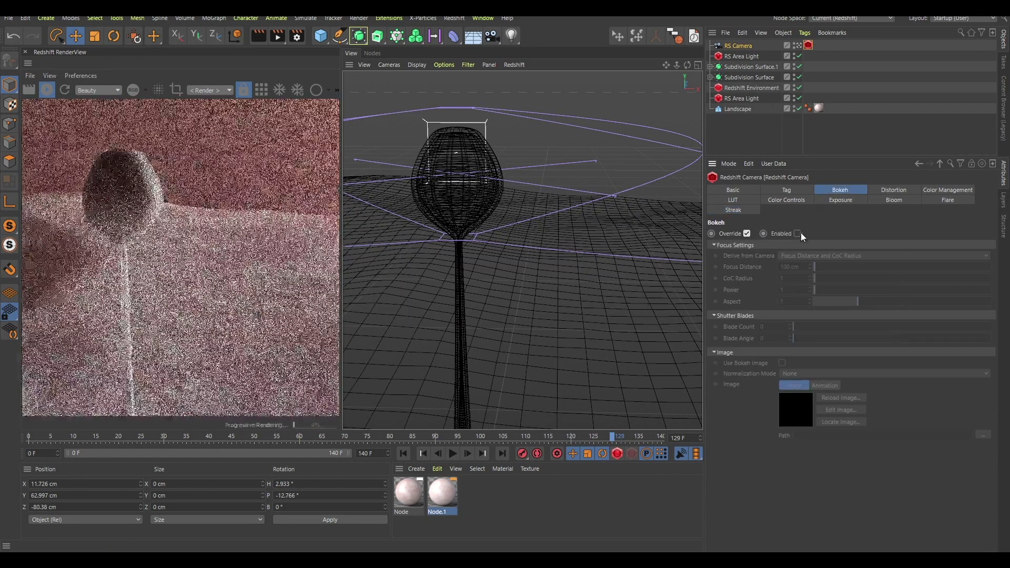
pyautogui.click(797, 233)
pyautogui.click(810, 256)
pyautogui.click(811, 265)
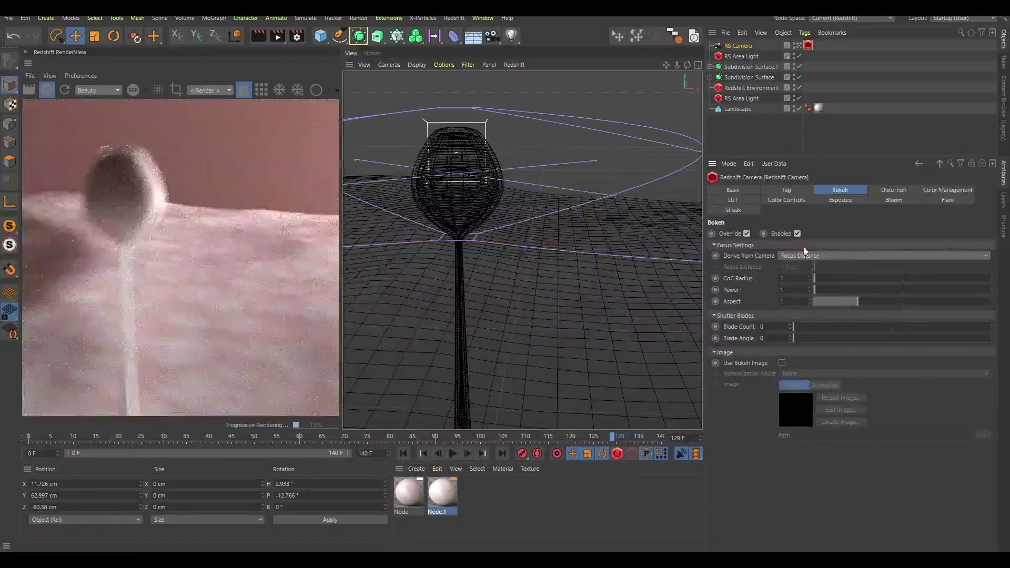
# Assign the original stem's Bulge deformer as the RS Camera's focus object
pyautogui.click(711, 77)
pyautogui.click(745, 99)
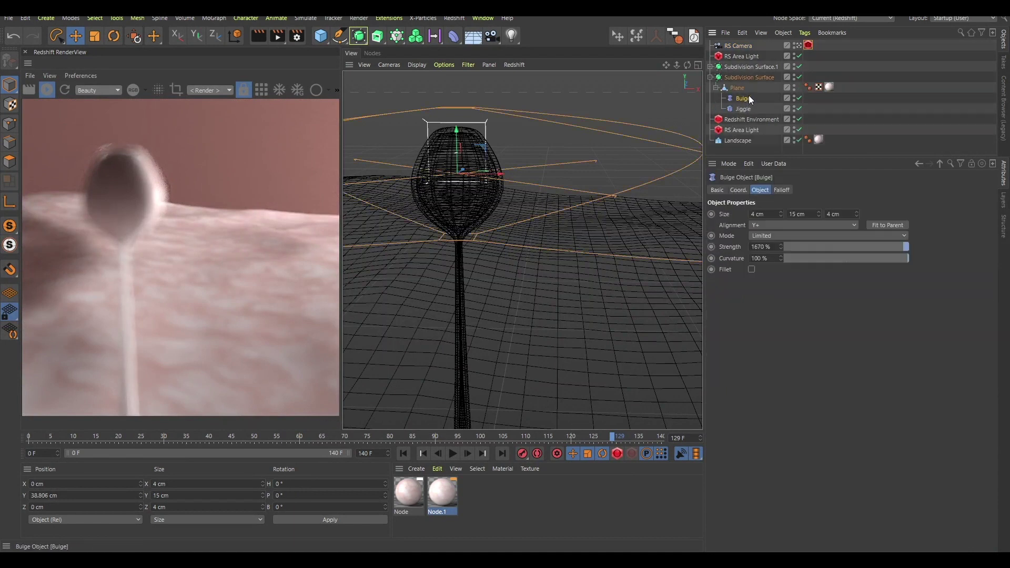
pyautogui.click(744, 46)
pyautogui.moveTo(743, 98); pyautogui.dragTo(810, 360)
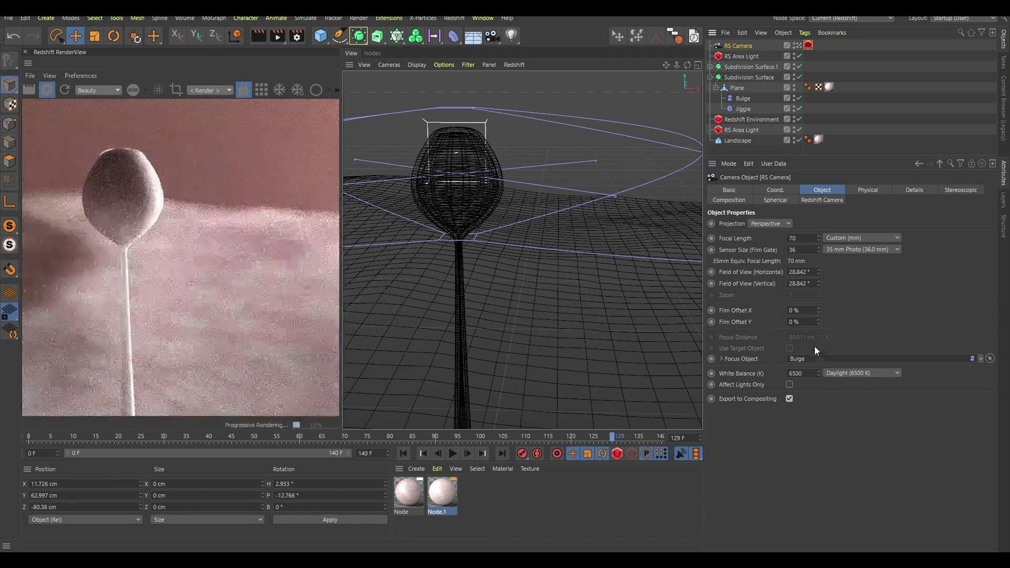
pyautogui.click(821, 128)
# Reframe the camera shot on the full stem and collapse the original Subdivision Surface hierarchy
pyautogui.keyDown('alt'); pyautogui.moveTo(481, 189); pyautogui.dragTo(513, 208, button='middle'); pyautogui.keyUp('alt')
pyautogui.keyDown('alt'); pyautogui.moveTo(513, 207); pyautogui.dragTo(501, 212, button='right'); pyautogui.keyUp('alt')
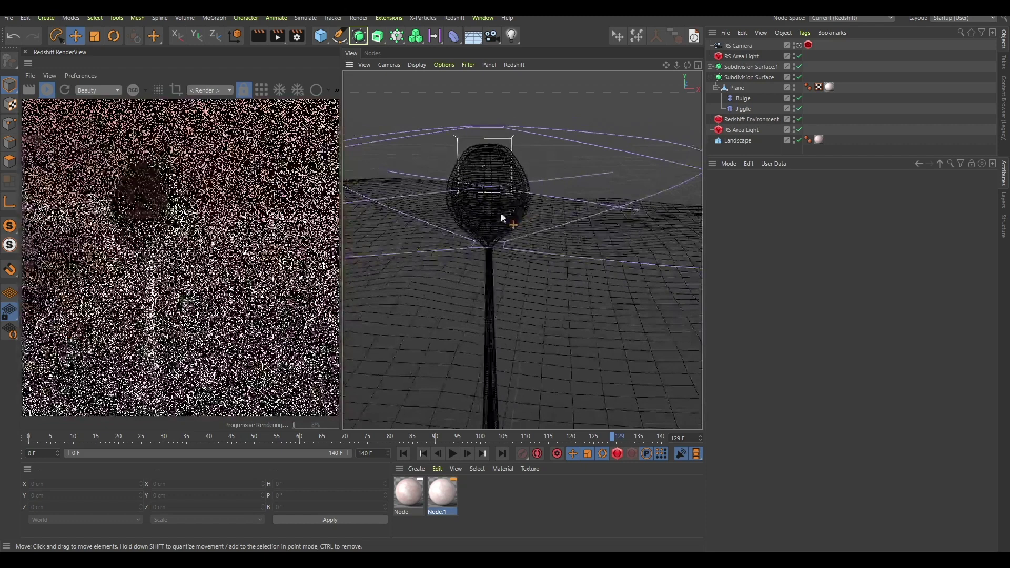
pyautogui.click(711, 77)
pyautogui.keyDown('alt'); pyautogui.moveTo(496, 203); pyautogui.dragTo(561, 234); pyautogui.keyUp('alt')
pyautogui.keyDown('alt'); pyautogui.moveTo(582, 198); pyautogui.dragTo(566, 207); pyautogui.keyUp('alt')
pyautogui.keyDown('alt'); pyautogui.moveTo(494, 206); pyautogui.dragTo(566, 226); pyautogui.keyUp('alt')
# Duplicate the Landscape in the top view and place the copy behind the original at about X 12.281, Z 575.149 cm
pyautogui.click(744, 112)
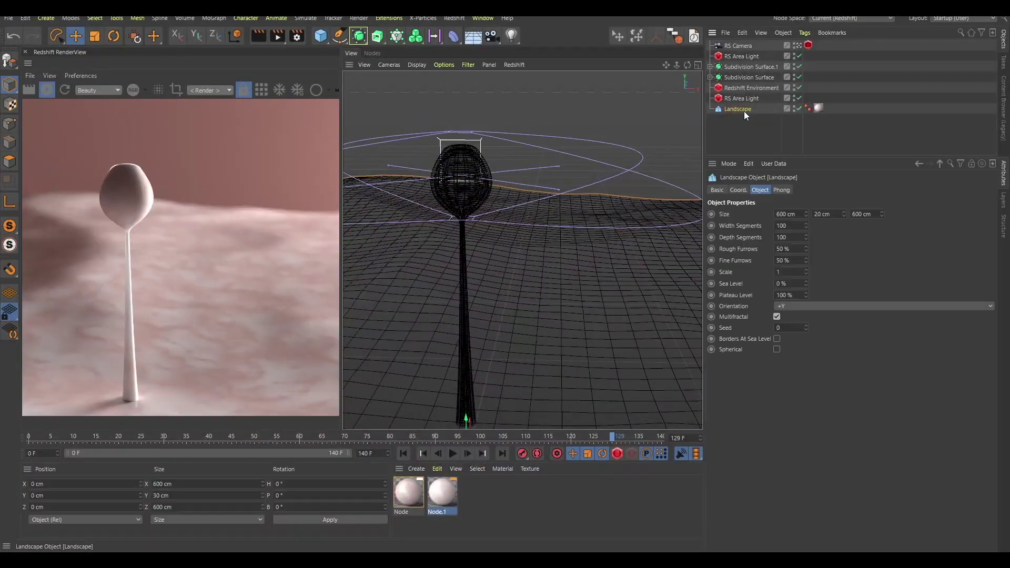
pyautogui.press('F2')
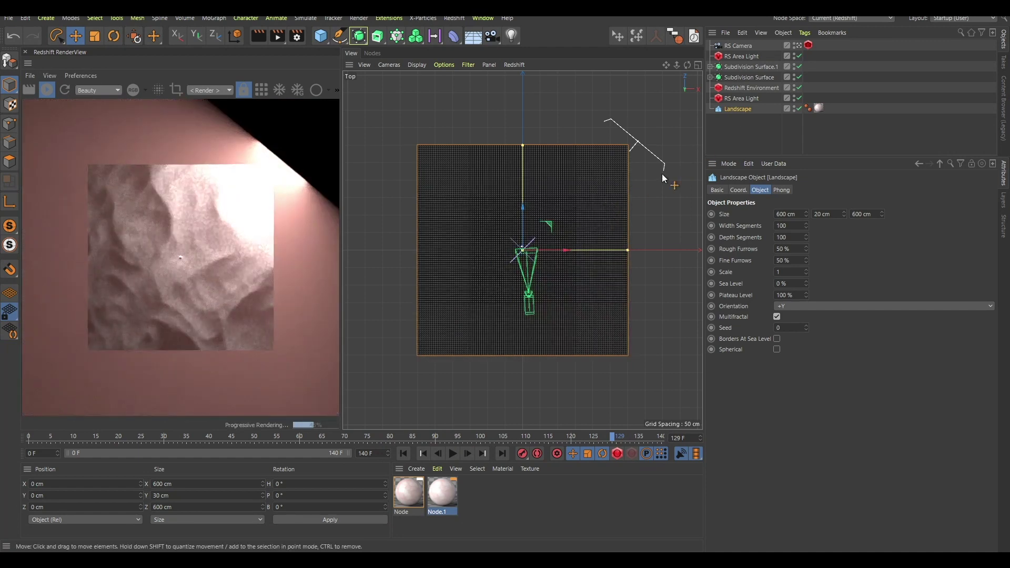
pyautogui.keyDown('alt'); pyautogui.moveTo(632, 210); pyautogui.dragTo(607, 236, button='middle'); pyautogui.keyUp('alt')
pyautogui.scroll(-3, 606, 241)
pyautogui.keyDown('ctrl'); pyautogui.moveTo(554, 234); pyautogui.dragTo(558, 95); pyautogui.keyUp('ctrl')
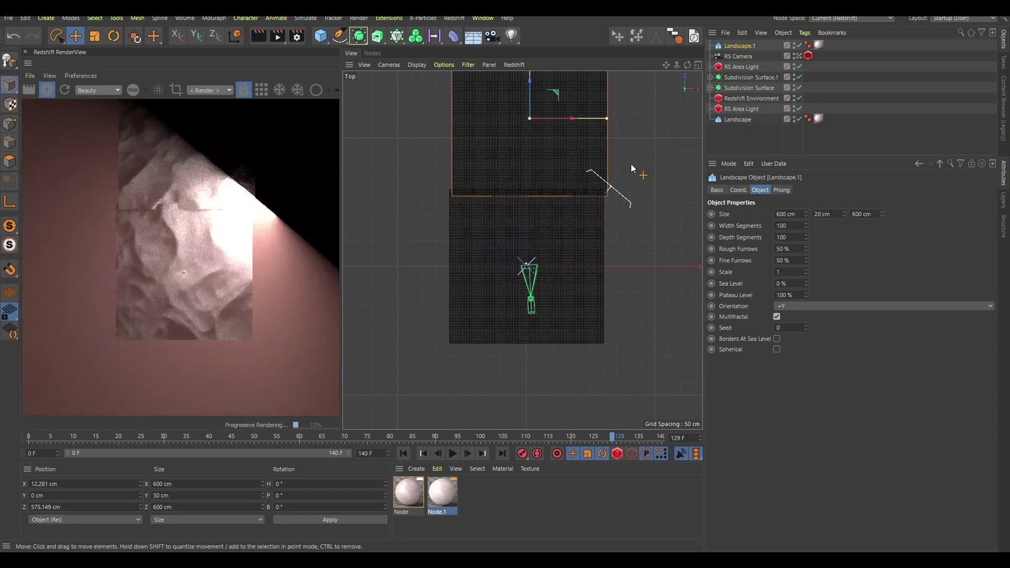
pyautogui.keyDown('alt'); pyautogui.moveTo(623, 172); pyautogui.dragTo(613, 207, button='middle'); pyautogui.keyUp('alt')
# Give the landscape copy Borders At Sea Level and a height of 127 cm, and lower it to about Y -69.211 cm
pyautogui.press('F1')
pyautogui.moveTo(842, 215); pyautogui.dragTo(844, 173)
pyautogui.moveTo(553, 122); pyautogui.dragTo(557, 192)
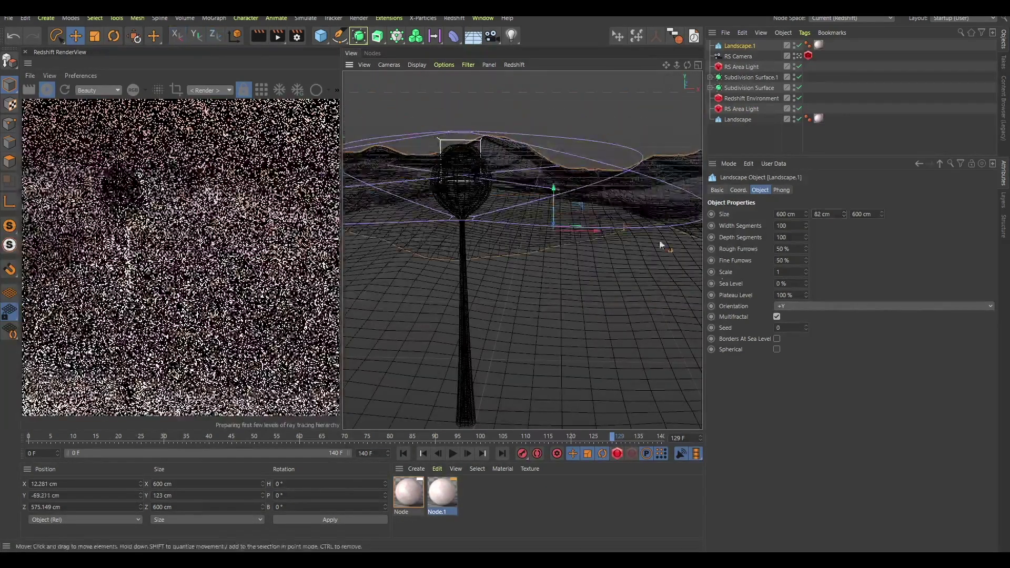
pyautogui.click(776, 339)
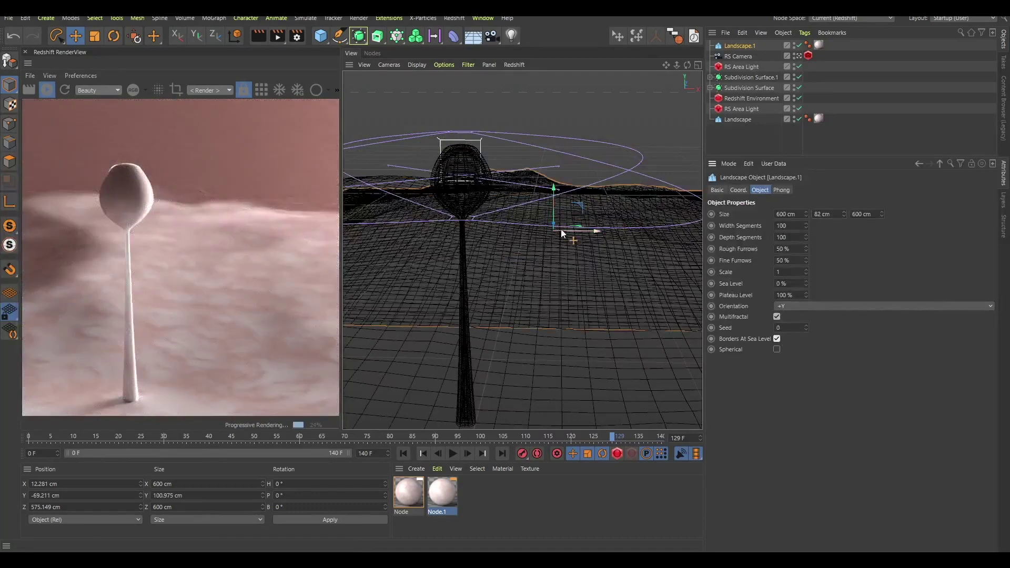
pyautogui.moveTo(844, 216); pyautogui.dragTo(844, 186)
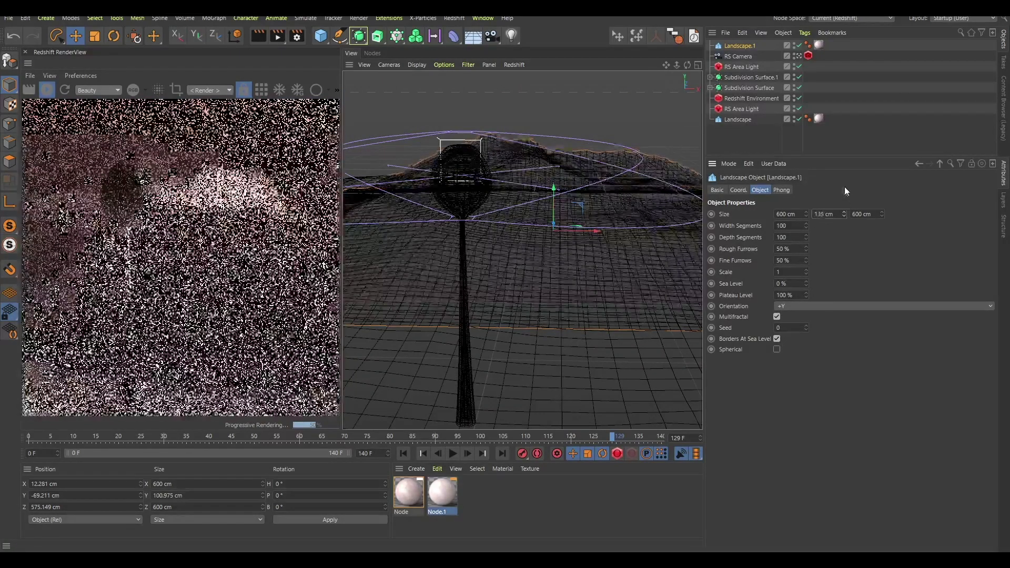
# Scale the landscape copy up to about 726.6 cm wide and move it to about X -121.247, Y -39.164, Z 586.26 cm
pyautogui.press('F2')
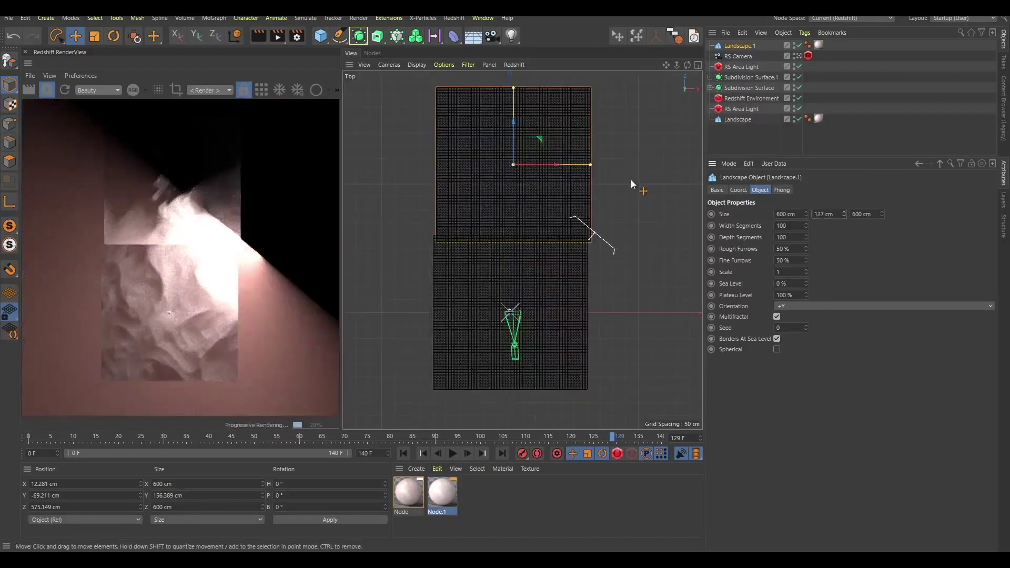
pyautogui.moveTo(629, 179); pyautogui.dragTo(607, 175)
pyautogui.press('F1')
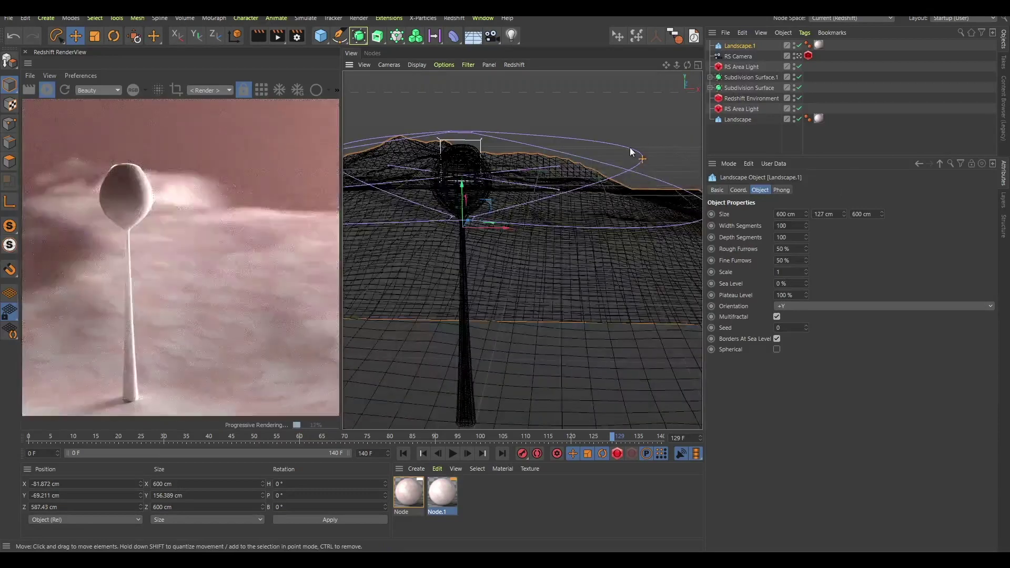
pyautogui.moveTo(642, 151); pyautogui.dragTo(636, 126)
pyautogui.press('t')
pyautogui.press('e')
pyautogui.moveTo(424, 199); pyautogui.dragTo(423, 162)
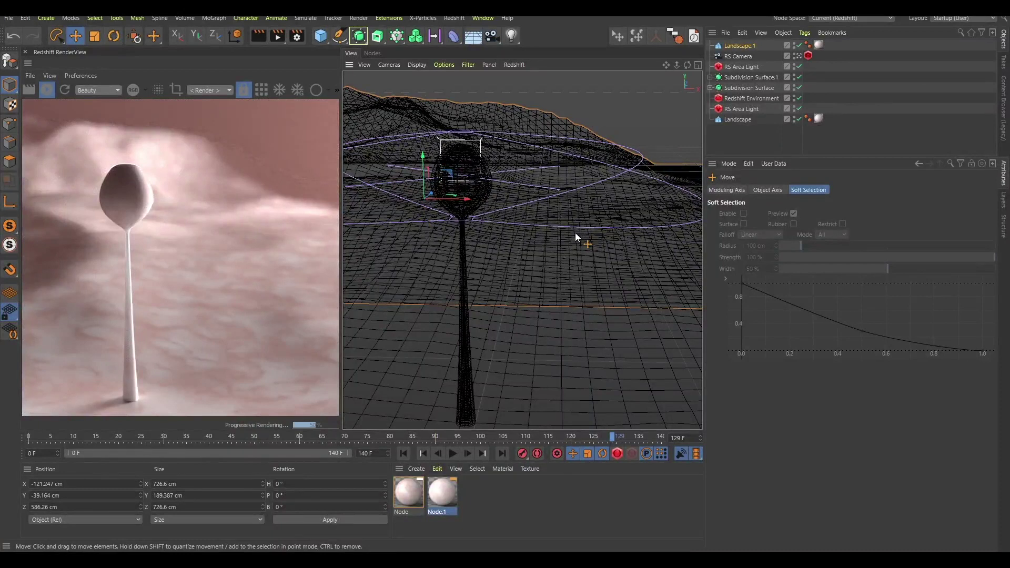
# Pull the camera back slightly and add a Redshift Object tag to the original Landscape
pyautogui.keyDown('alt'); pyautogui.moveTo(553, 239); pyautogui.dragTo(543, 251, button='right'); pyautogui.keyUp('alt')
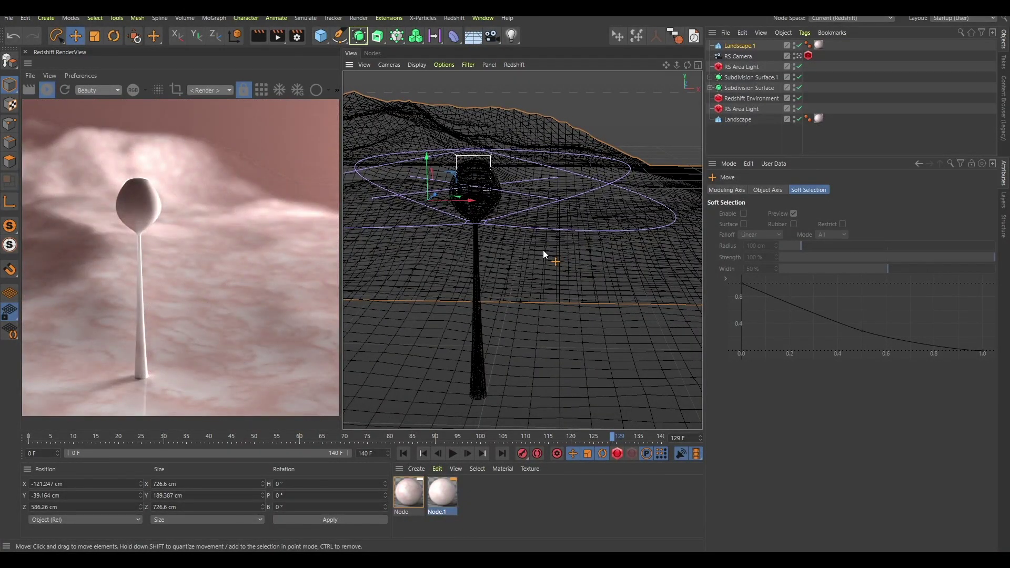
pyautogui.click(740, 144)
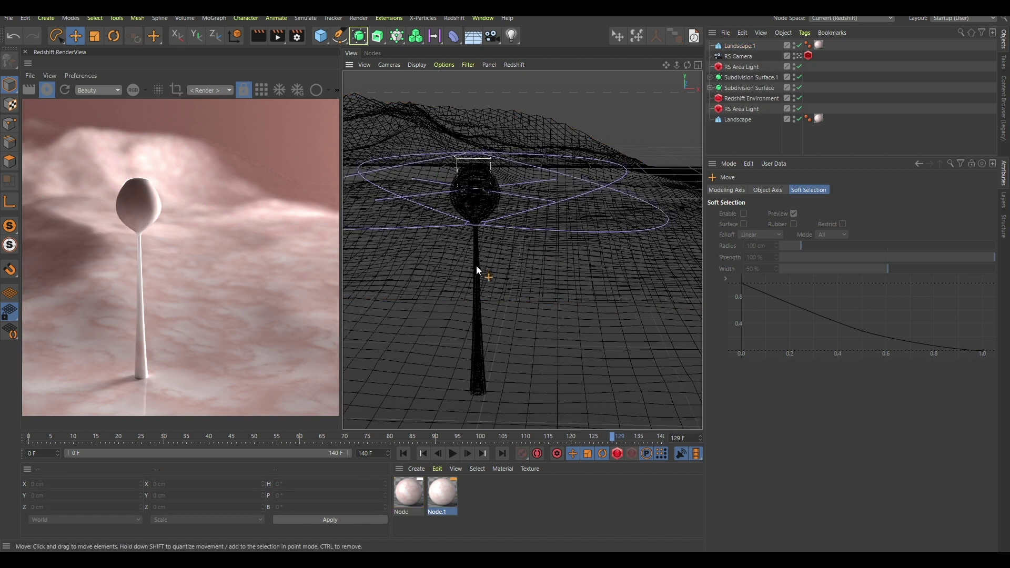
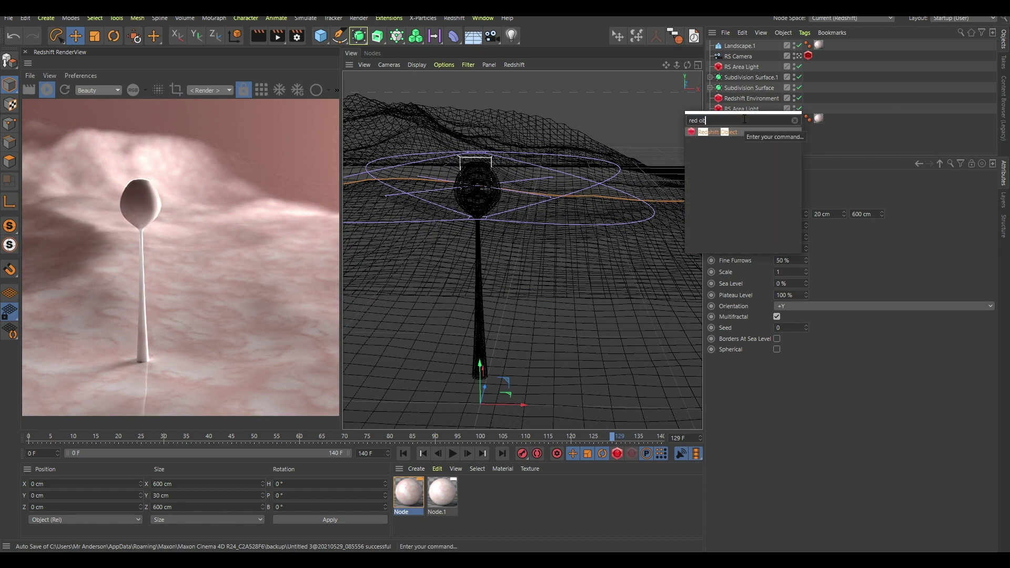
pyautogui.press('Return')
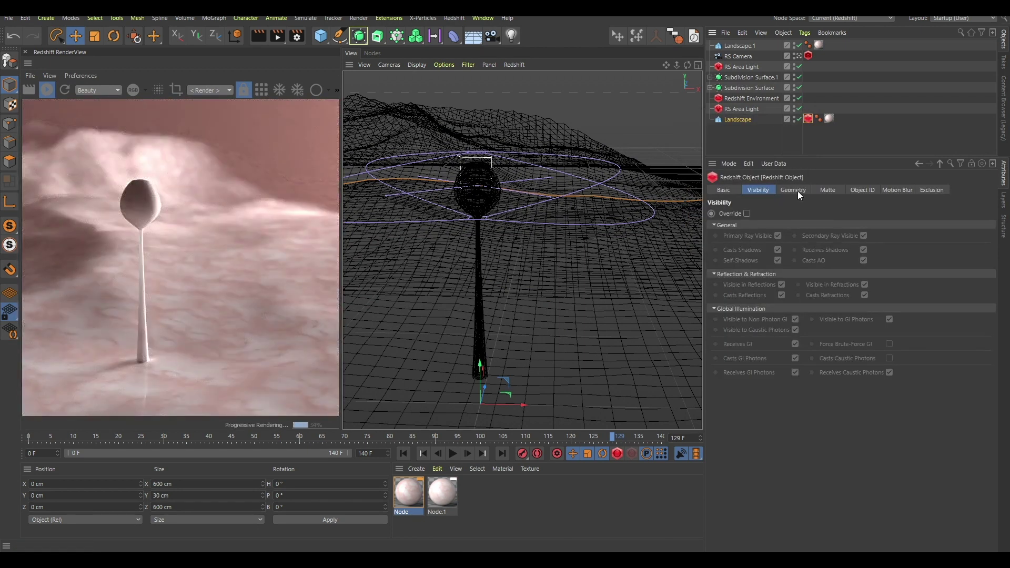
# Override the geometry settings in the Landscape's Redshift Object tag and enable displacement
pyautogui.click(794, 189)
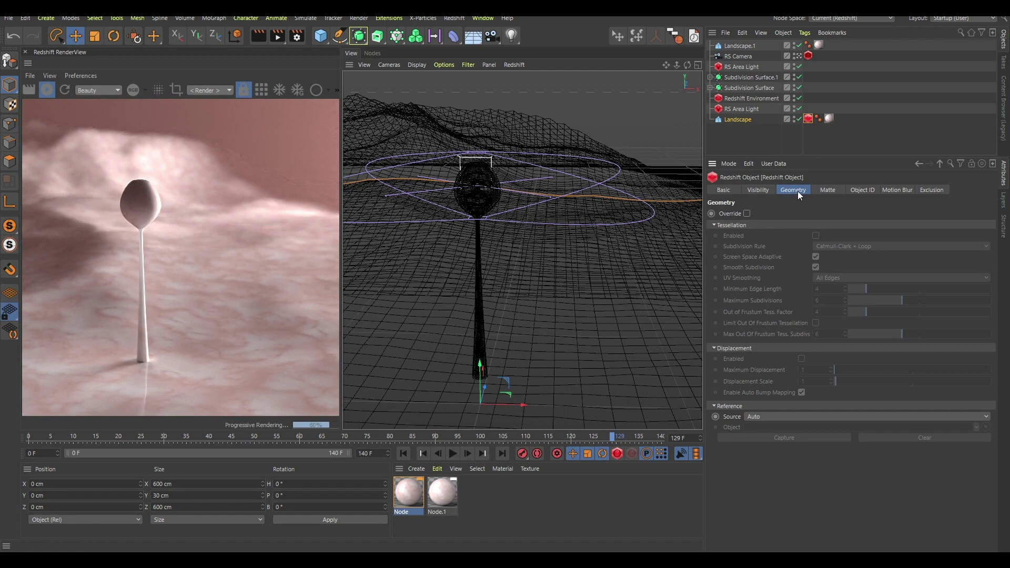
pyautogui.click(747, 214)
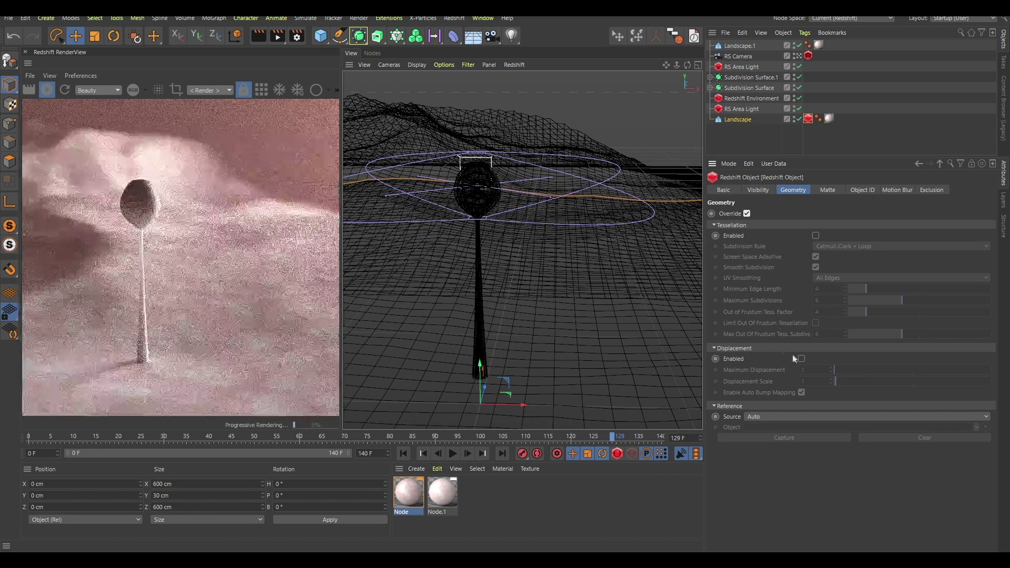
pyautogui.click(803, 358)
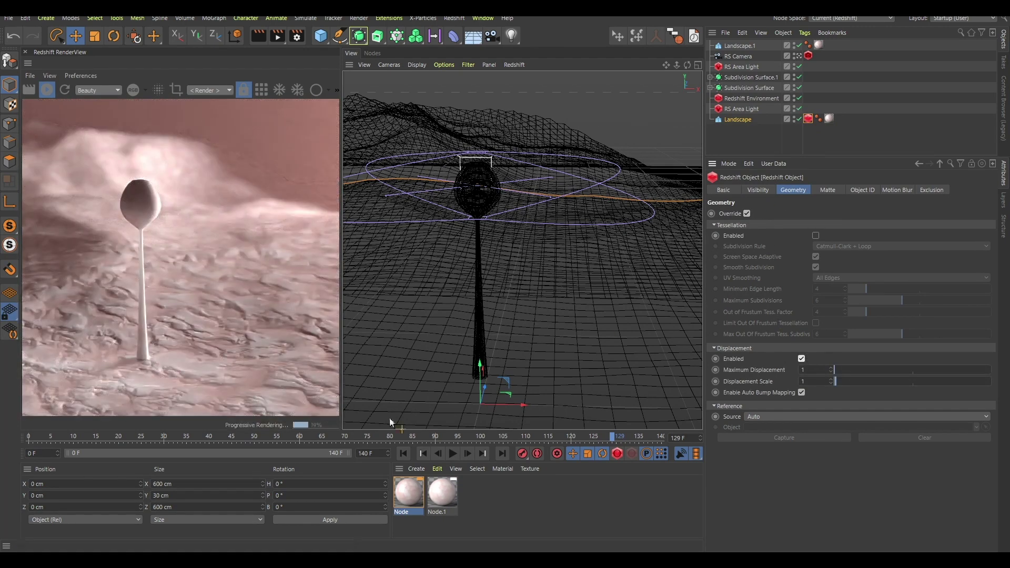
# Set the Displacement node's scale in the landscape material Node to 0.24
pyautogui.doubleClick(410, 493)
pyautogui.click(500, 291)
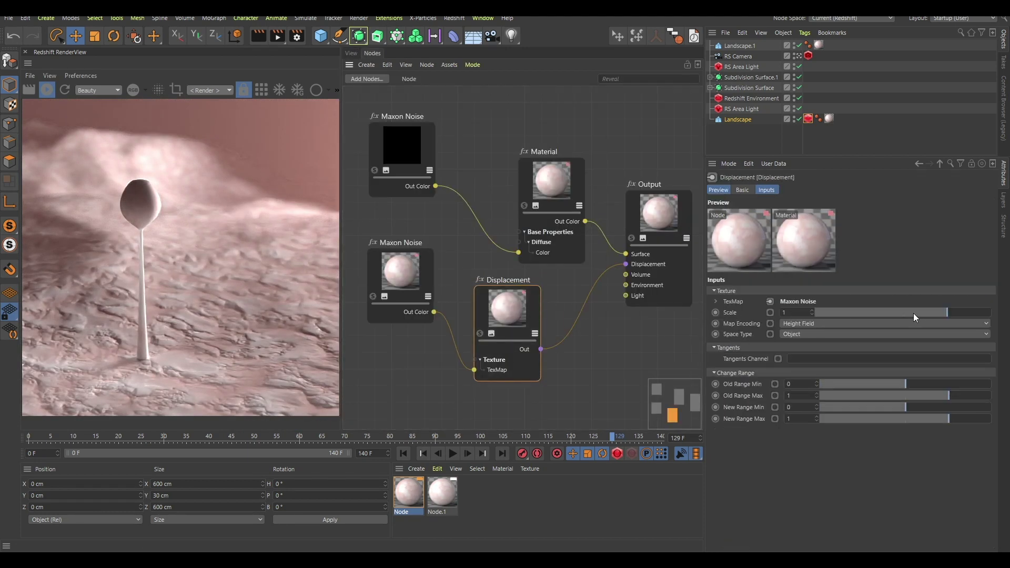
pyautogui.click(910, 314)
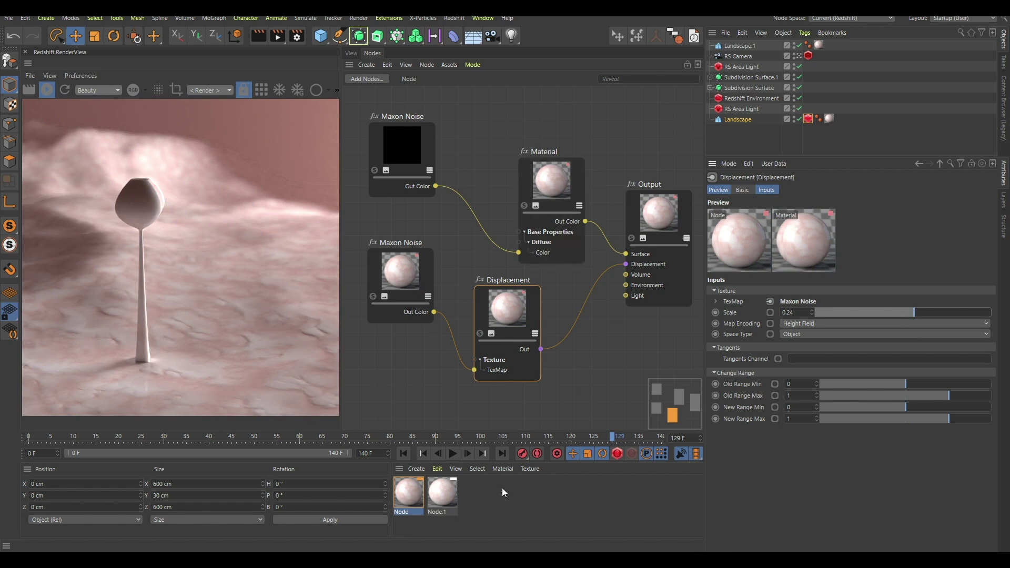
# Duplicate the Maxon Noise node in material Node.1 and set the copy's Color 1 to black, keeping Color 2 white
pyautogui.click(443, 496)
pyautogui.moveTo(417, 216); pyautogui.dragTo(413, 310)
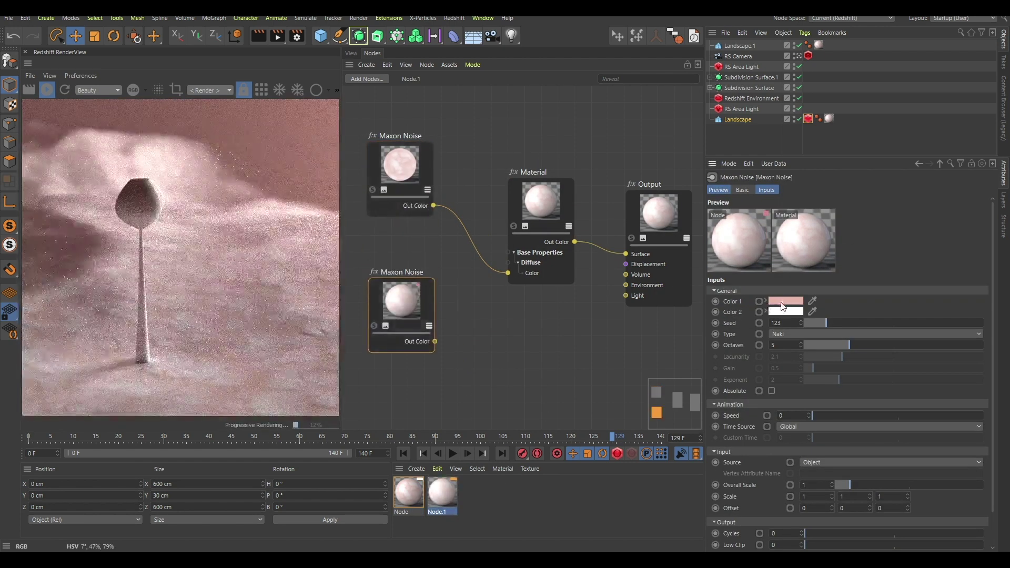
pyautogui.click(785, 301)
pyautogui.click(723, 323)
pyautogui.click(761, 340)
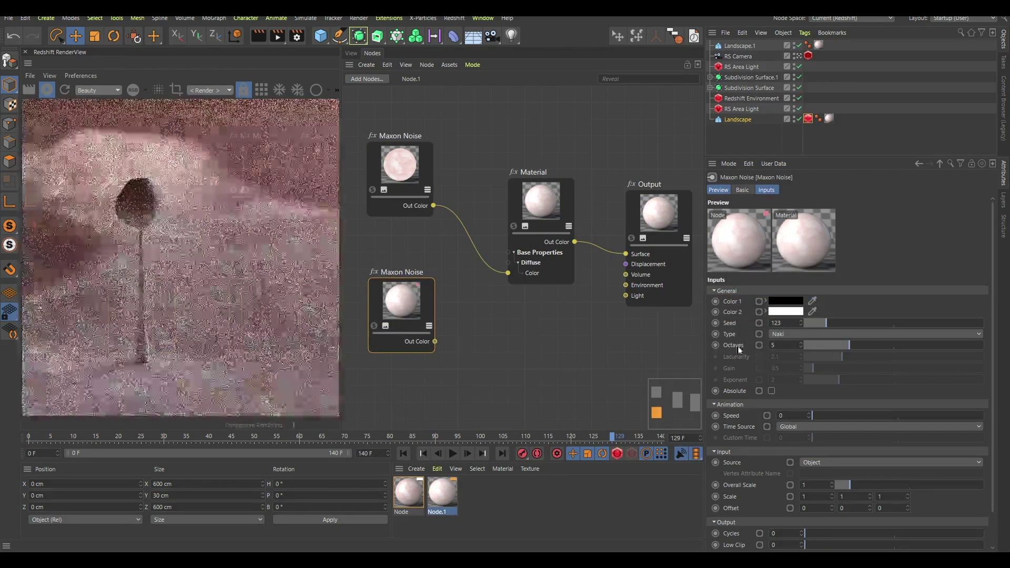
# Add a Displacement node to Node.1, feed it from the unconnected Maxon Noise, and connect it to the Output's Displacement
pyautogui.click(485, 335)
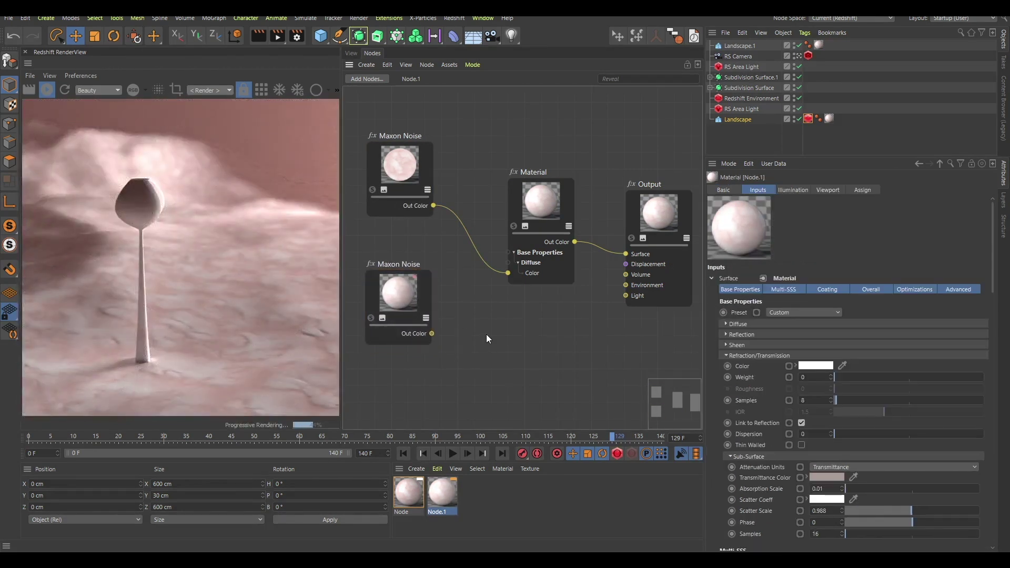
pyautogui.doubleClick(486, 340)
pyautogui.write('dispdisp')
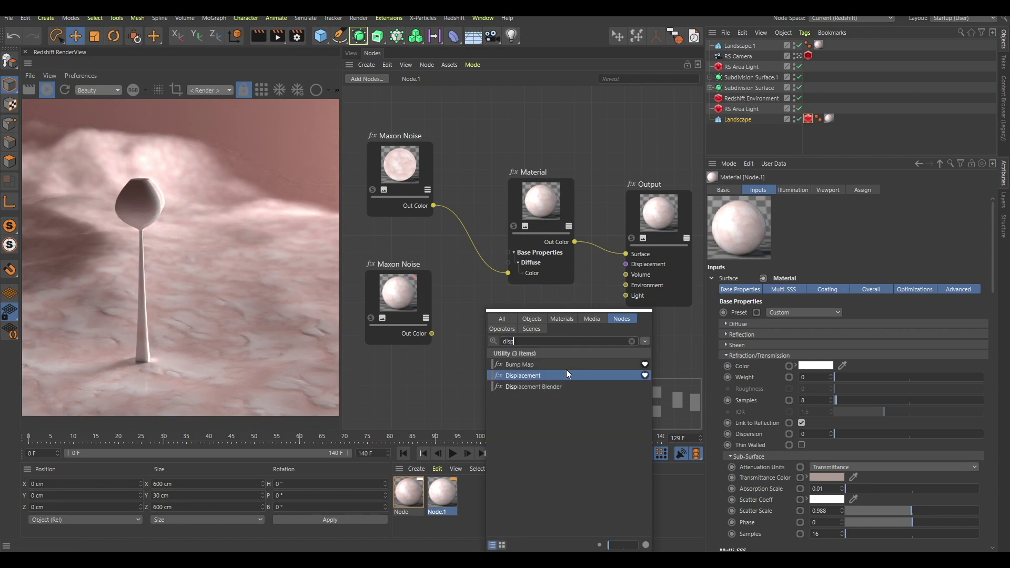
pyautogui.doubleClick(564, 376)
pyautogui.moveTo(523, 264); pyautogui.dragTo(627, 268)
pyautogui.moveTo(492, 370)
pyautogui.click(550, 403)
# Copy the Landscape's Redshift Object tag onto the Subdivision Surface
pyautogui.click(817, 135)
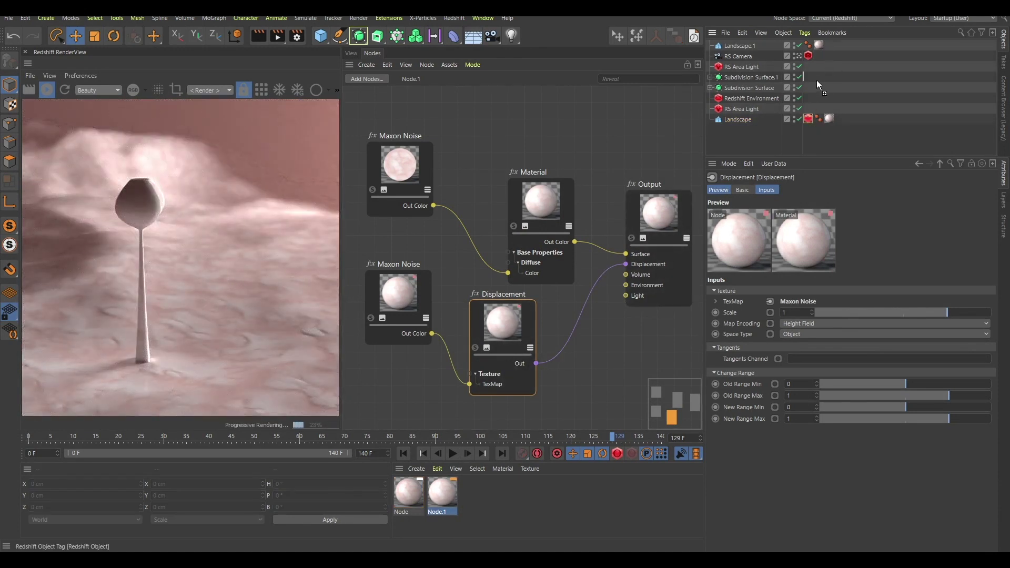
pyautogui.keyDown('ctrl'); pyautogui.moveTo(813, 84); pyautogui.dragTo(813, 86); pyautogui.keyUp('ctrl')
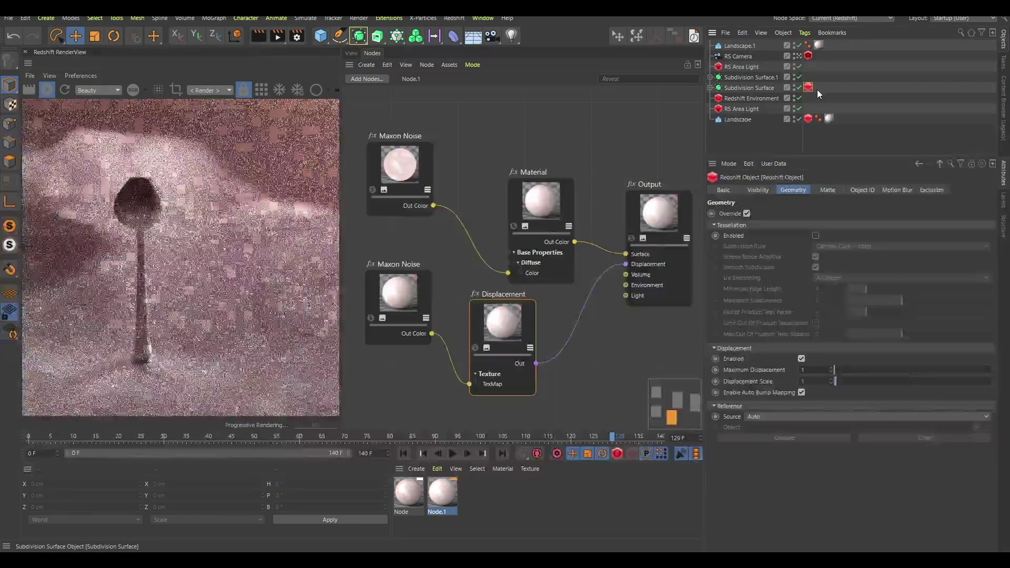
pyautogui.click(351, 53)
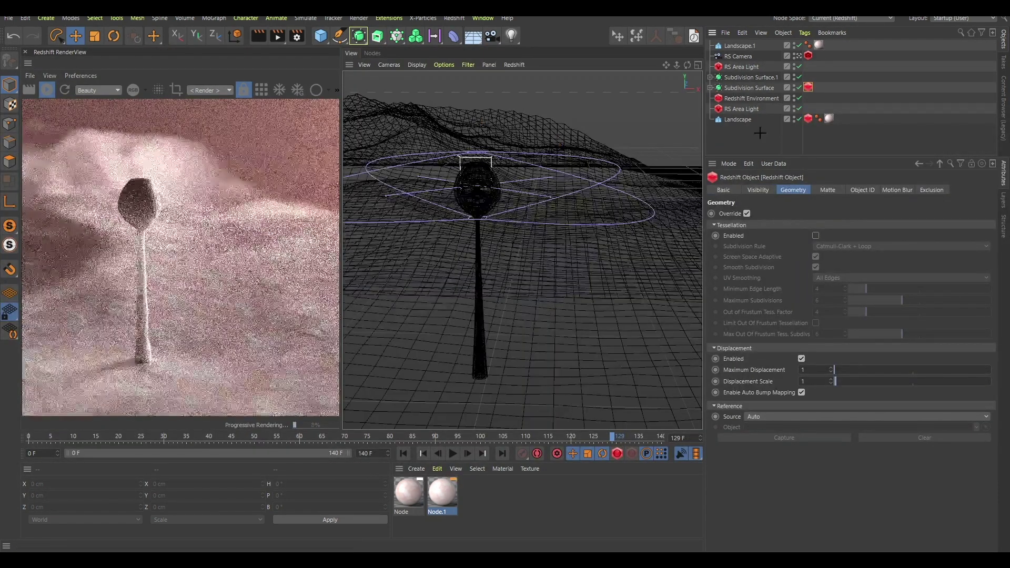
pyautogui.click(762, 140)
# Solo the displacement Maxon Noise in Node.1 to preview it on the bulb and set its Overall Scale to 0.1
pyautogui.scroll(5, 485, 189)
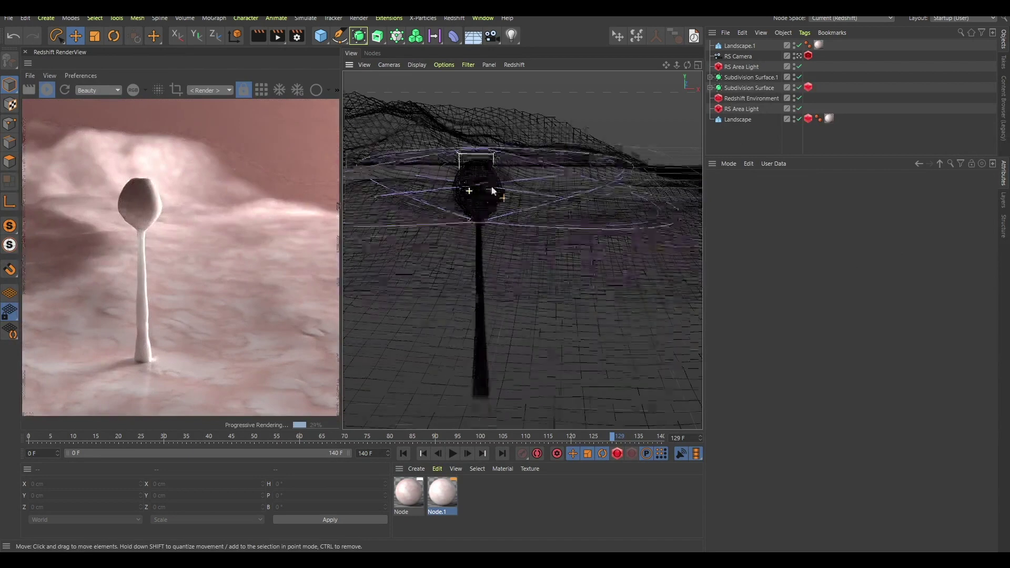
pyautogui.scroll(2, 513, 200)
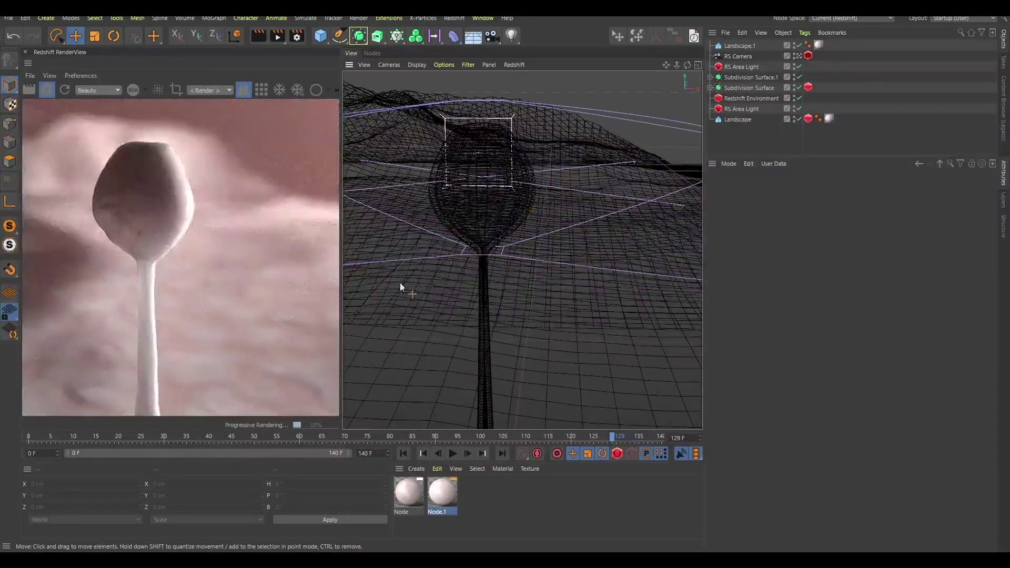
pyautogui.doubleClick(446, 498)
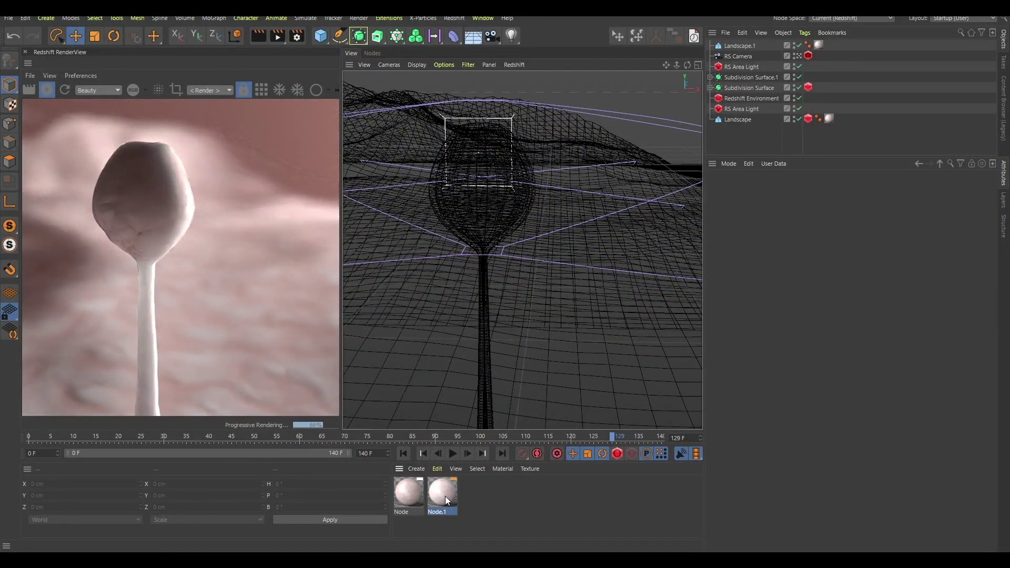
pyautogui.click(415, 296)
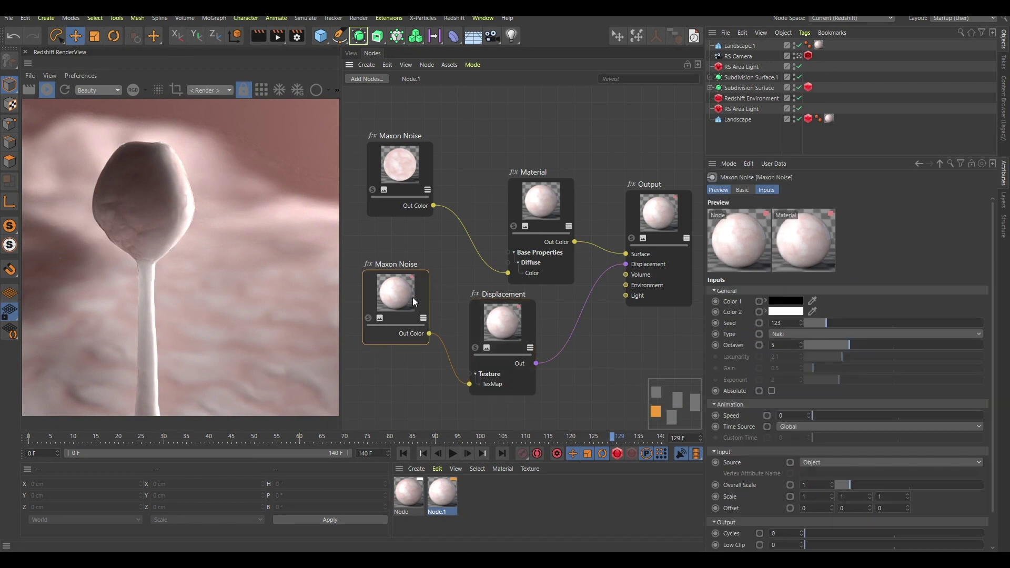
pyautogui.click(371, 318)
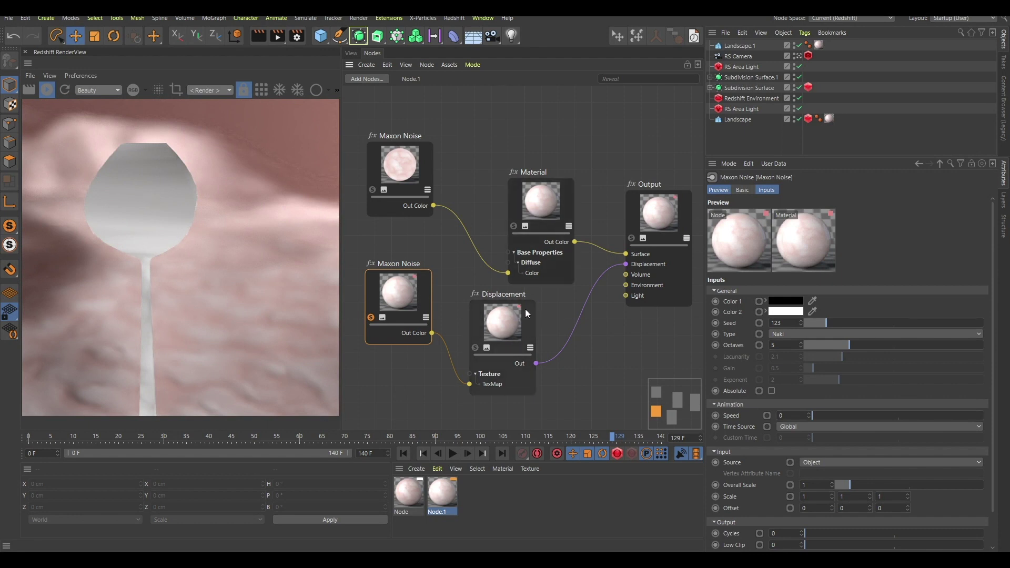
pyautogui.moveTo(429, 298); pyautogui.dragTo(426, 287)
pyautogui.write('0.1')
pyautogui.press('Return')
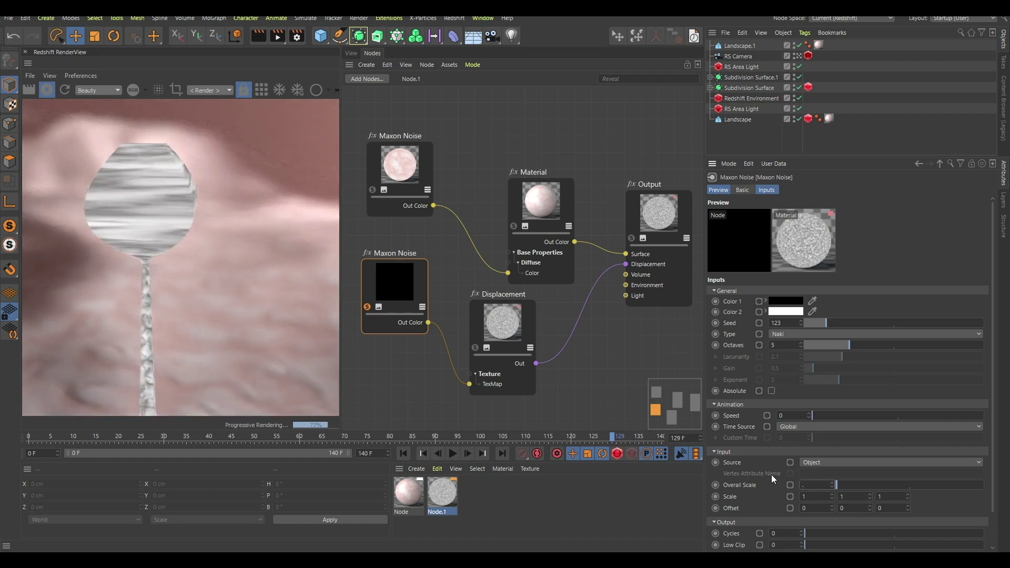
# Check the soloed noise pattern on the bulb, turn its solo preview off, and view the displaced stem in the render
pyautogui.click(351, 53)
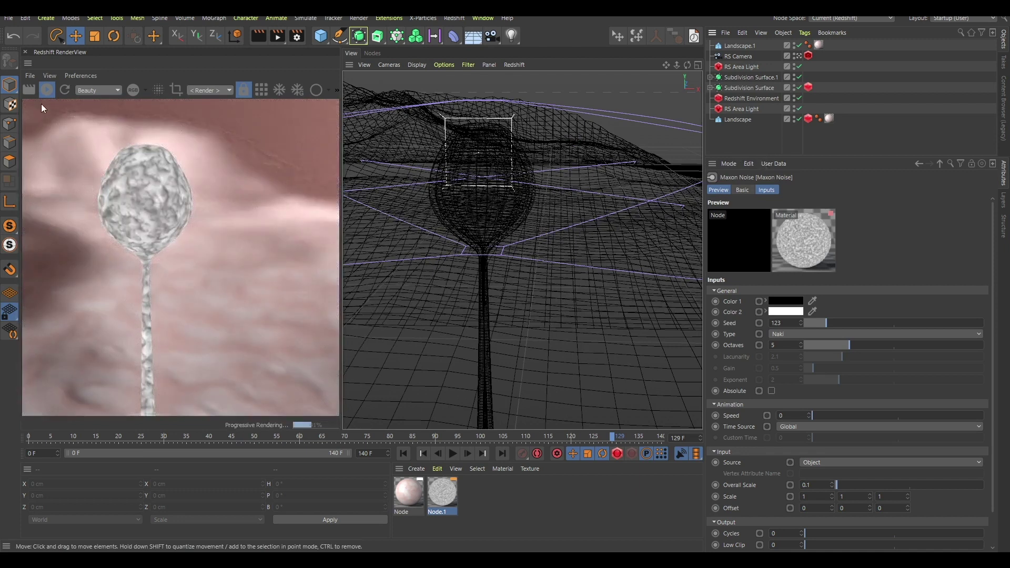
pyautogui.doubleClick(443, 493)
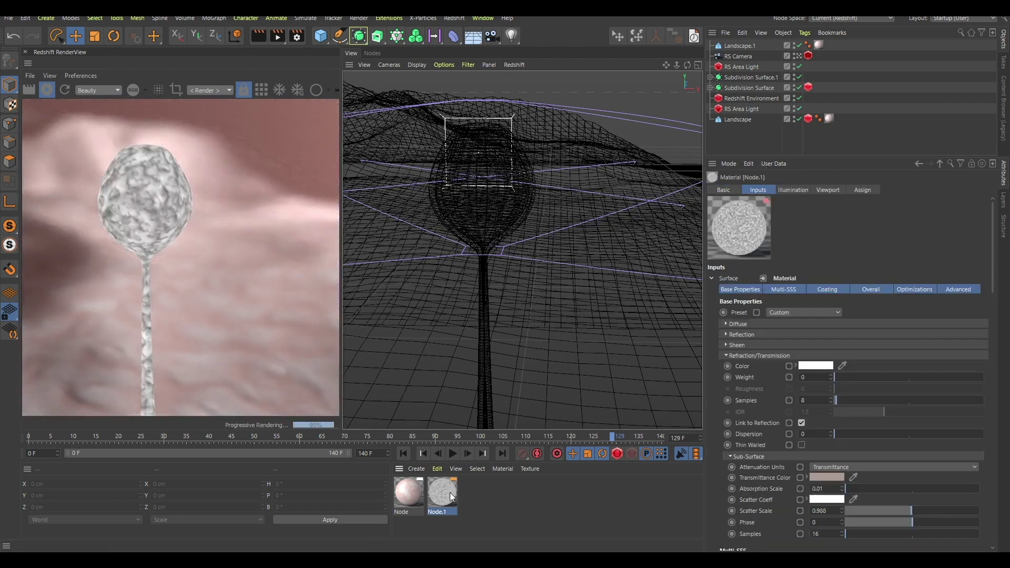
pyautogui.moveTo(380, 308); pyautogui.dragTo(384, 308)
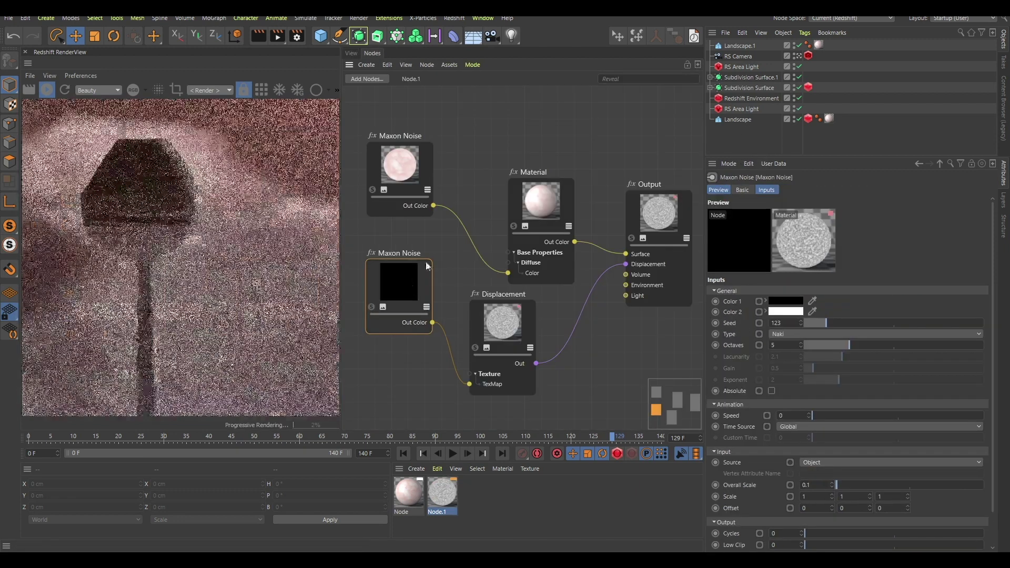
pyautogui.click(351, 53)
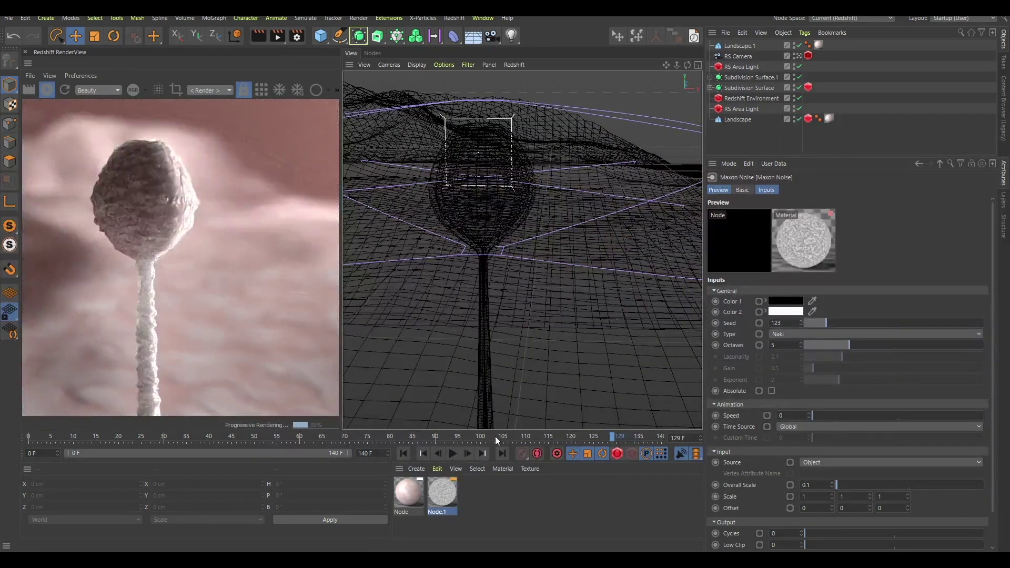
# Reduce the Displacement node's scale in Node.1 to 0.132
pyautogui.doubleClick(446, 499)
pyautogui.click(498, 320)
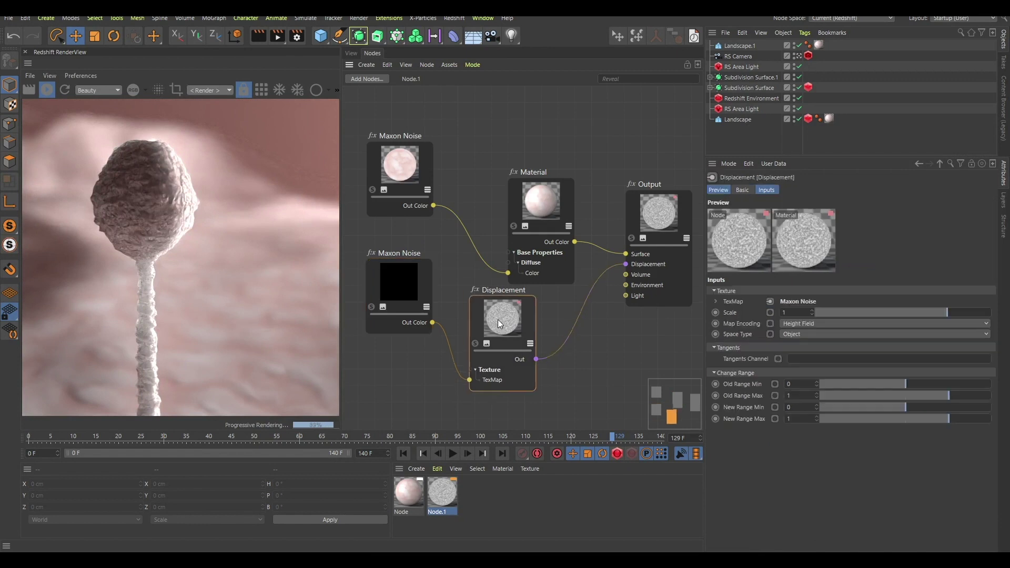
pyautogui.click(909, 312)
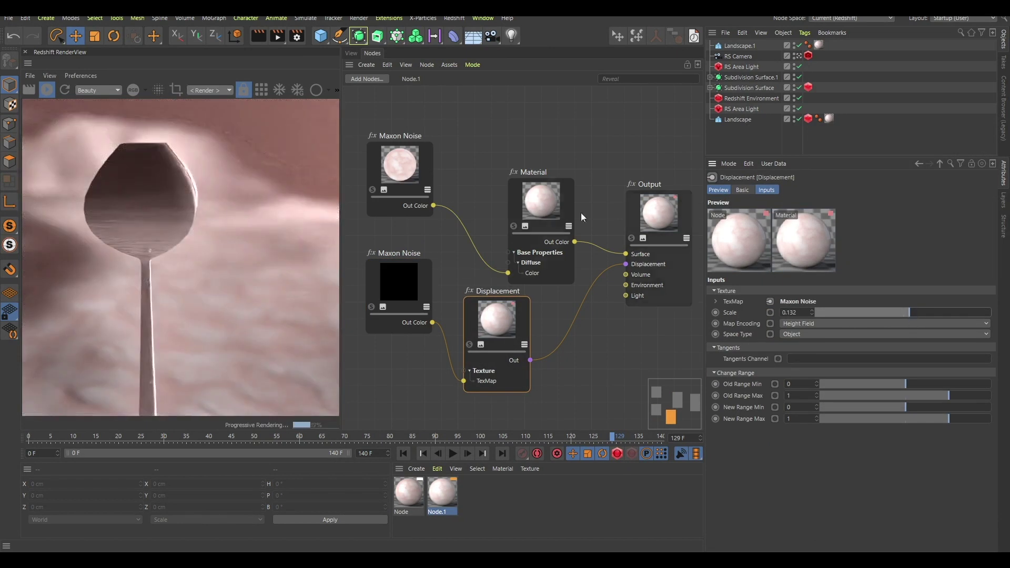
pyautogui.click(353, 55)
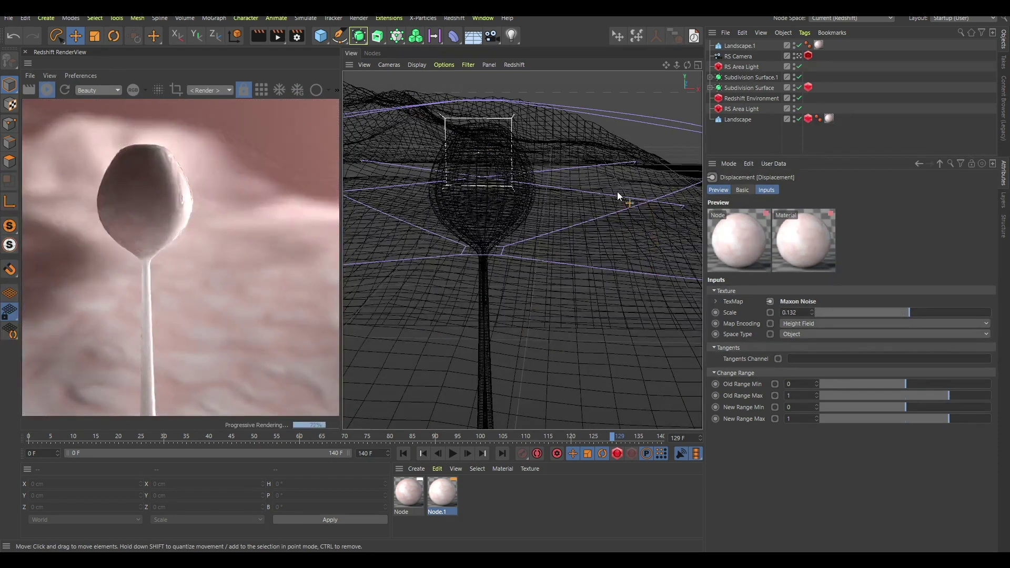
# Test-render a region around the bulb in bucket mode and return to the full progressive render
pyautogui.keyDown('ctrl'); pyautogui.moveTo(78, 122); pyautogui.dragTo(252, 370); pyautogui.keyUp('ctrl')
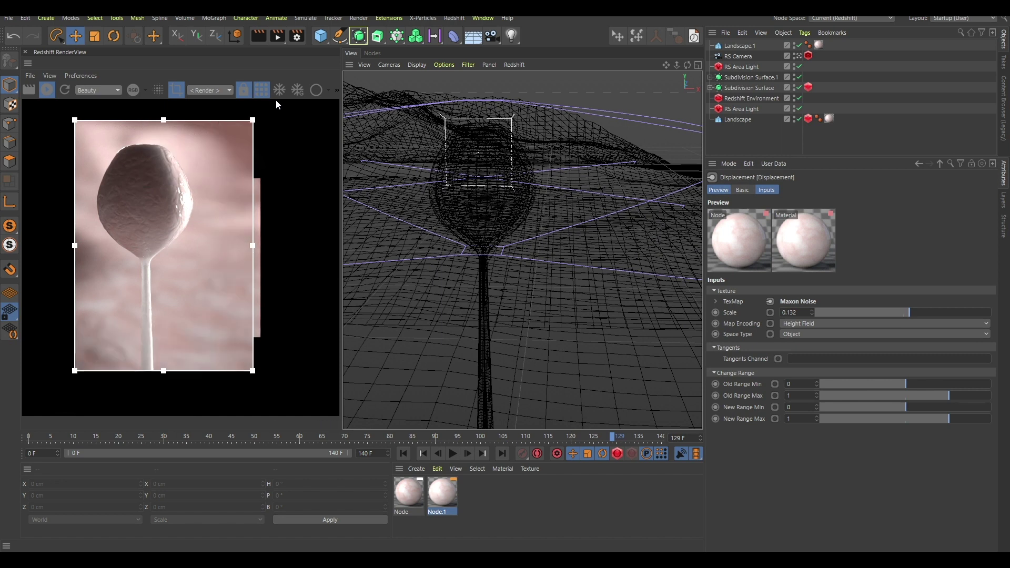
pyautogui.click(257, 92)
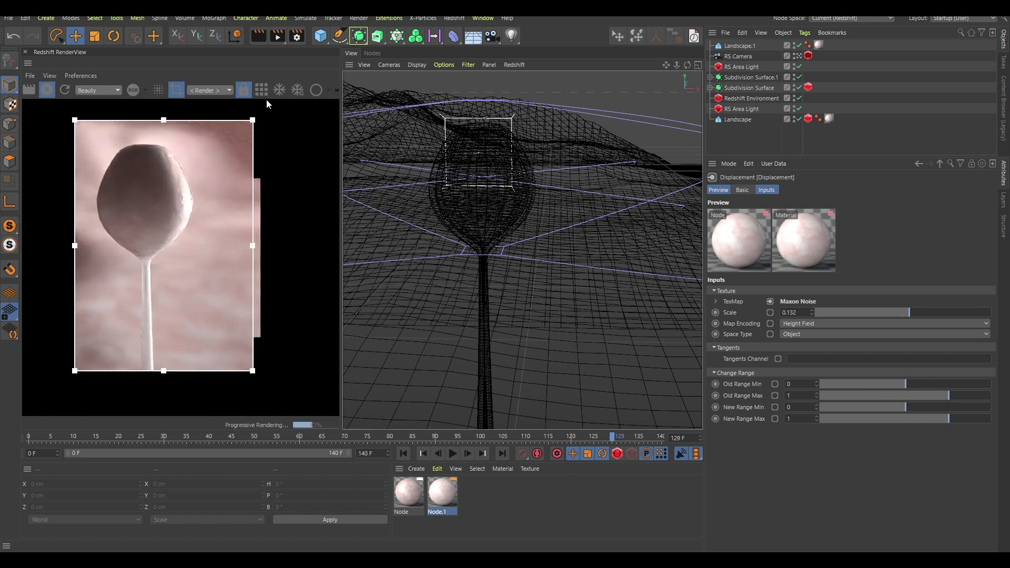
pyautogui.click(177, 92)
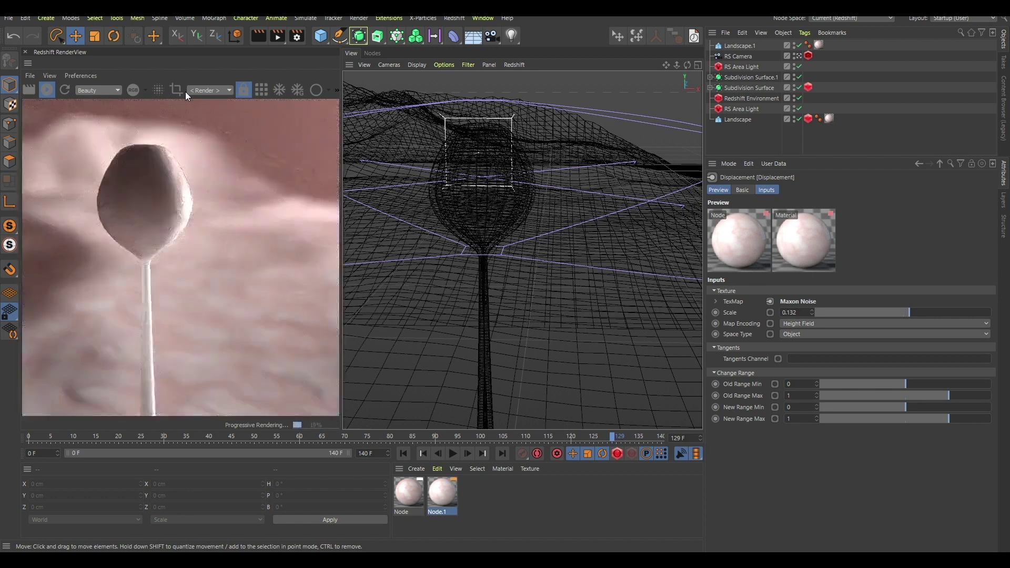